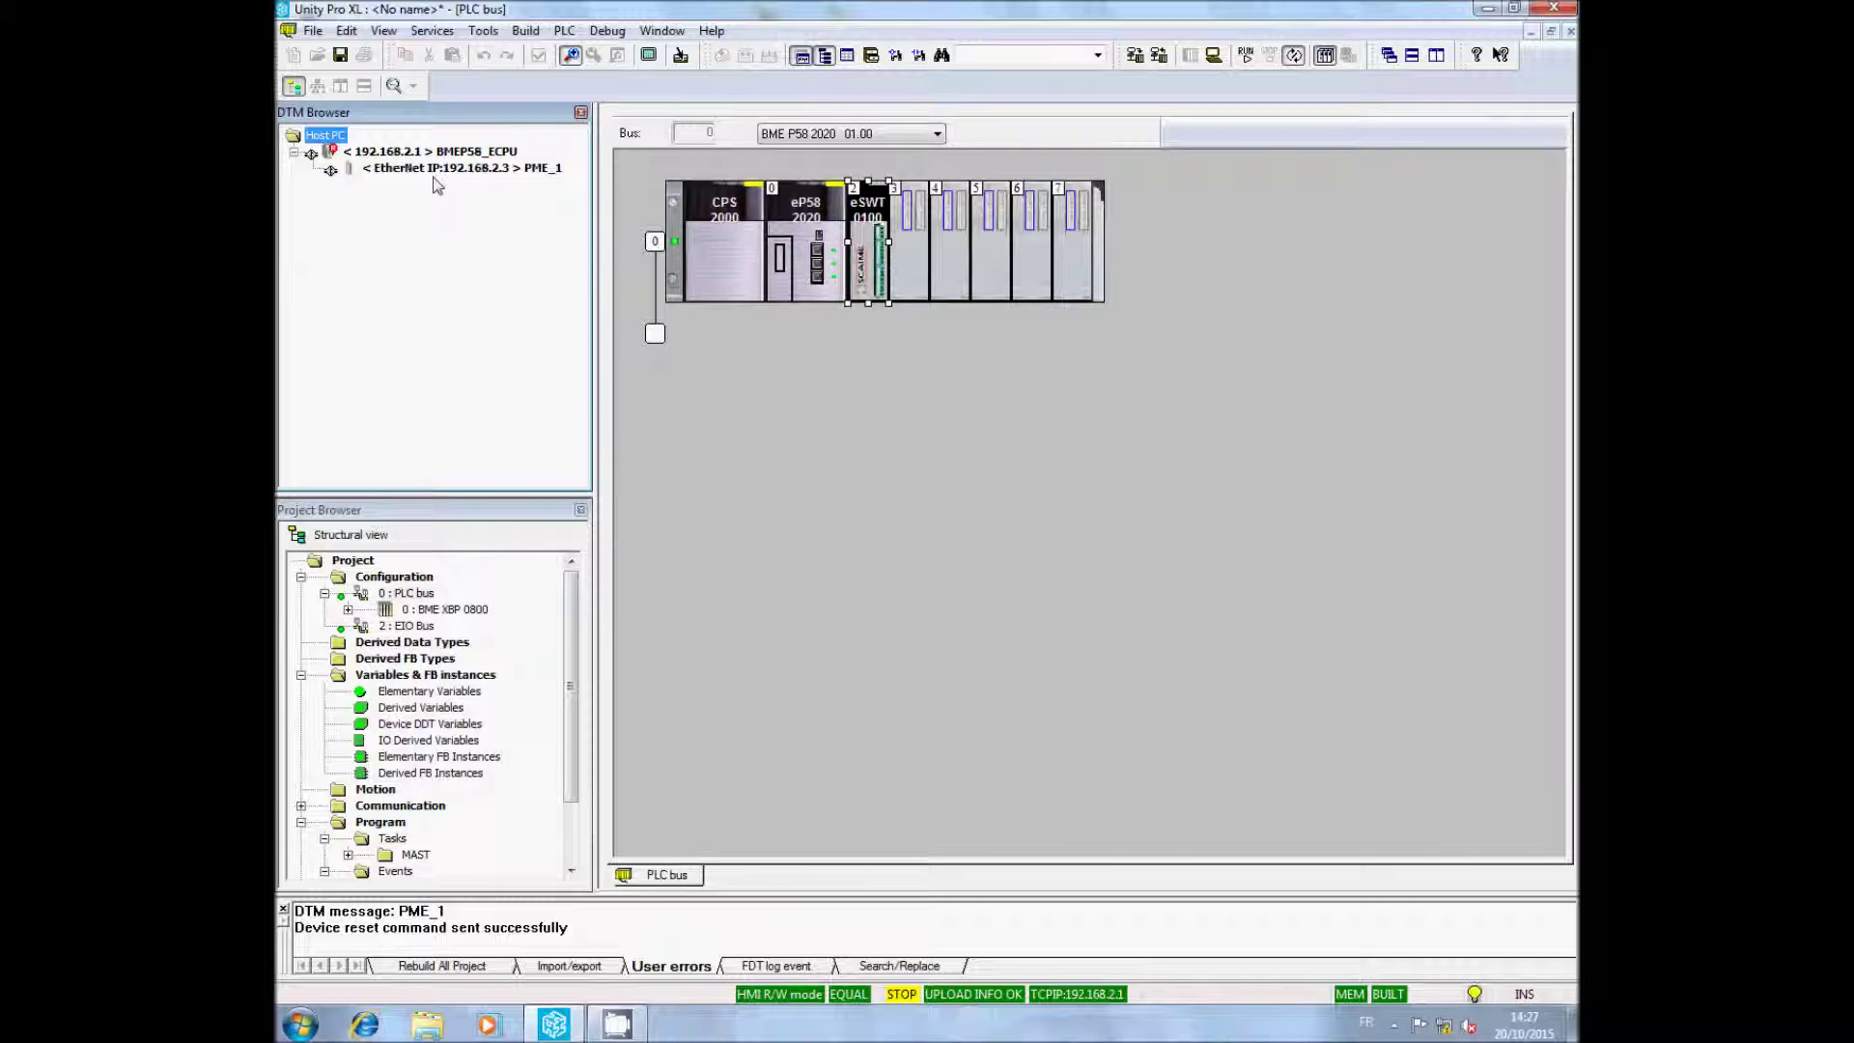
# Step: Bring up the actions menu for the PME_1 device in the DTM Browser
pyautogui.rightClick(370, 171)
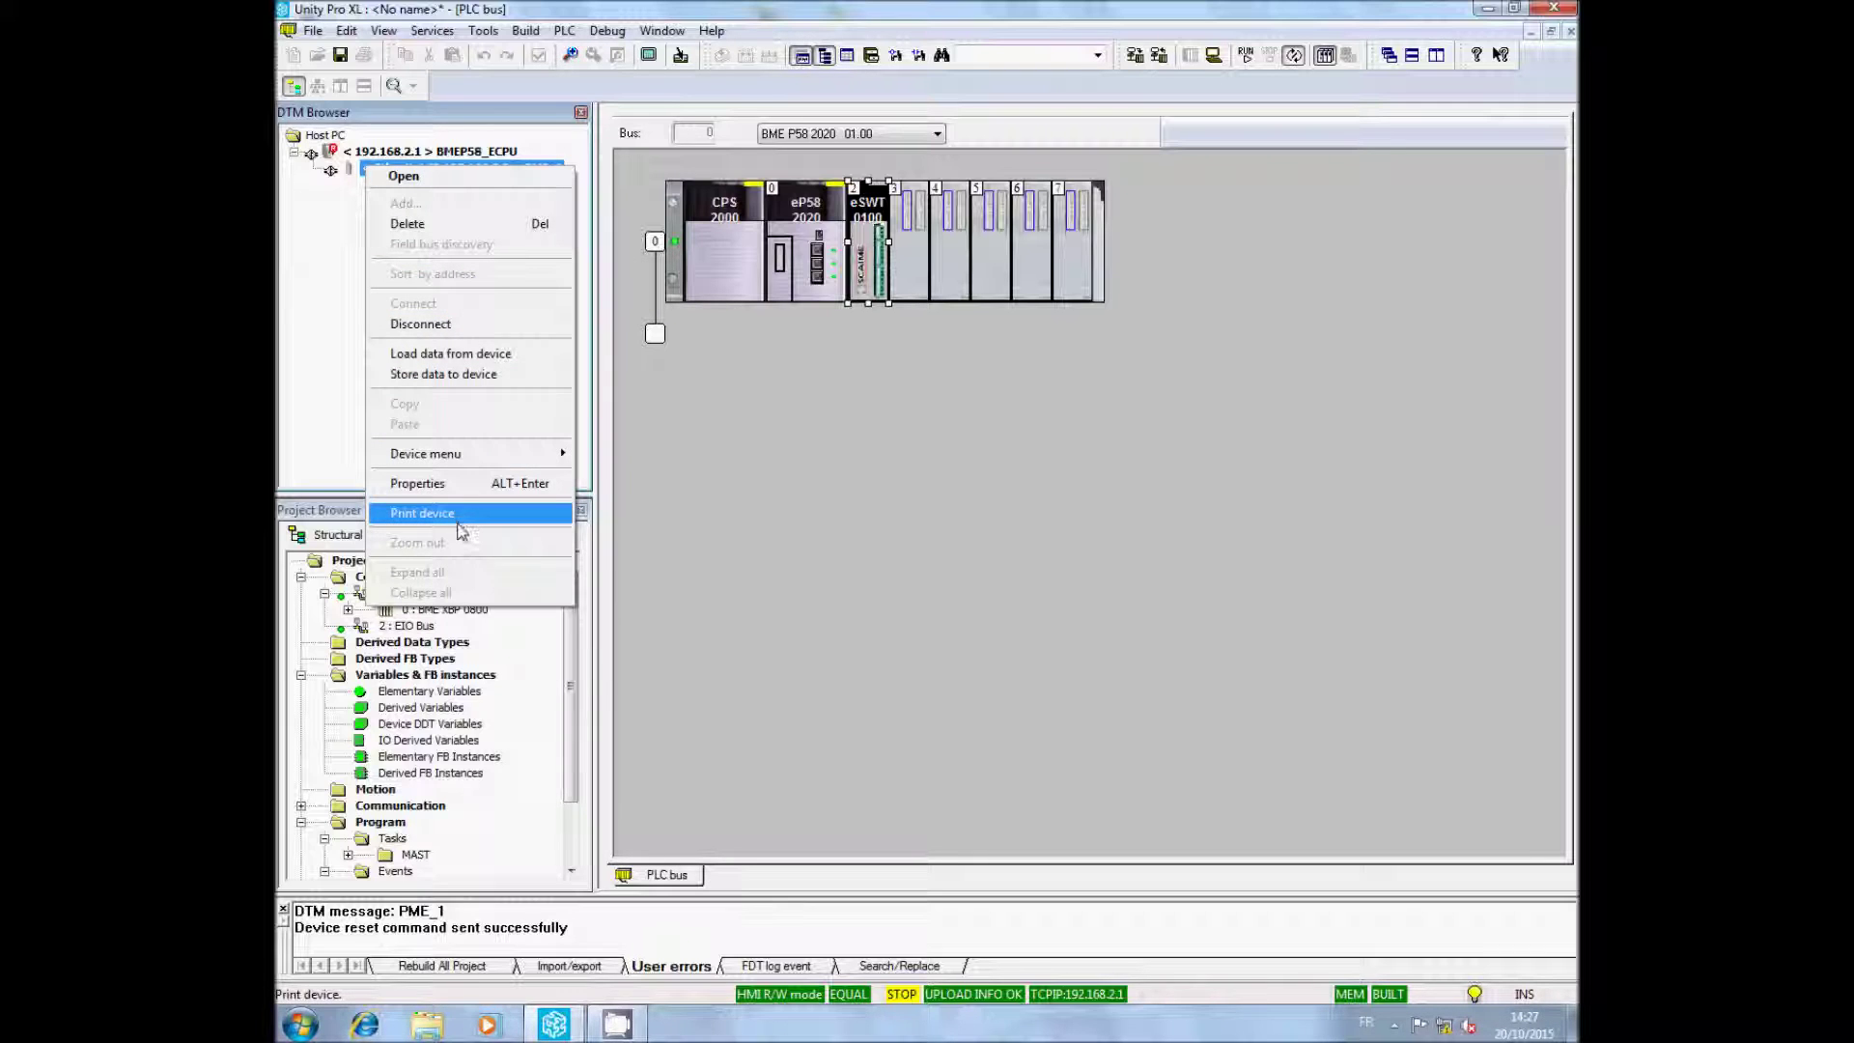
# Step: Open PME_1's Configuration from its Device menu
pyautogui.moveTo(461, 458)
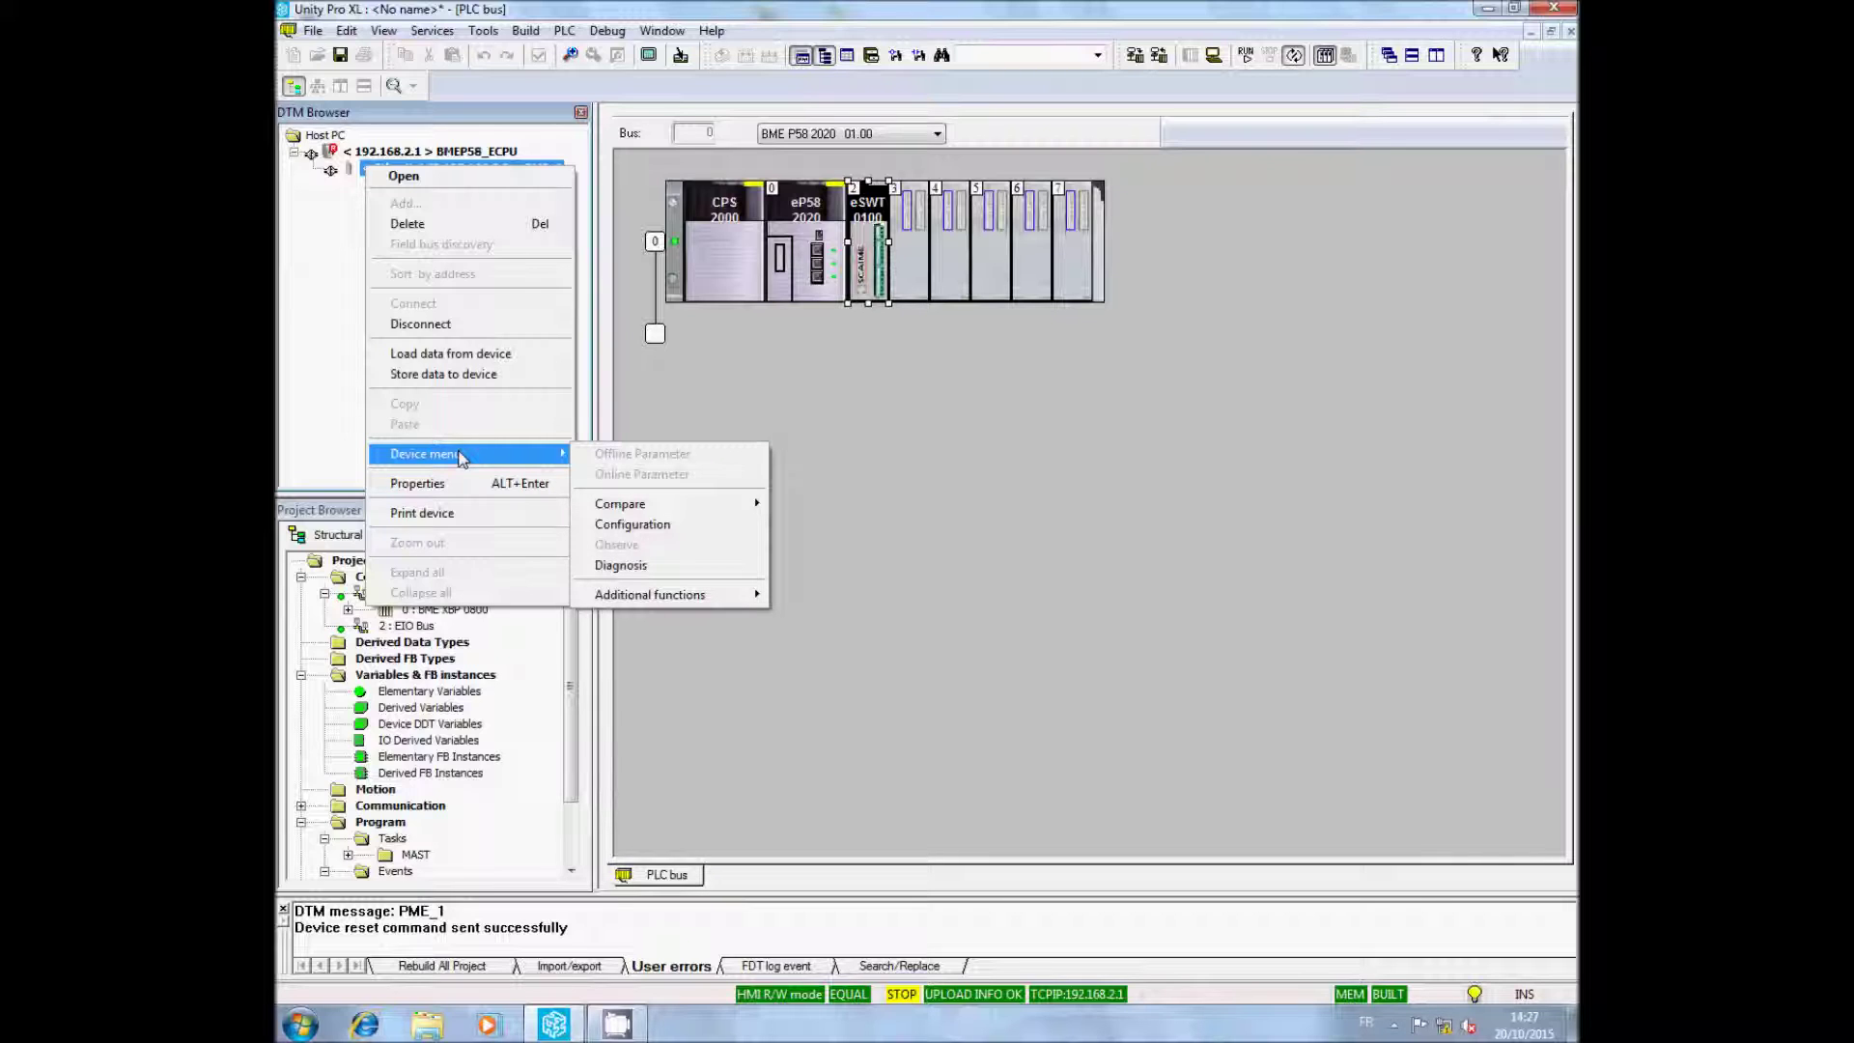
pyautogui.click(681, 526)
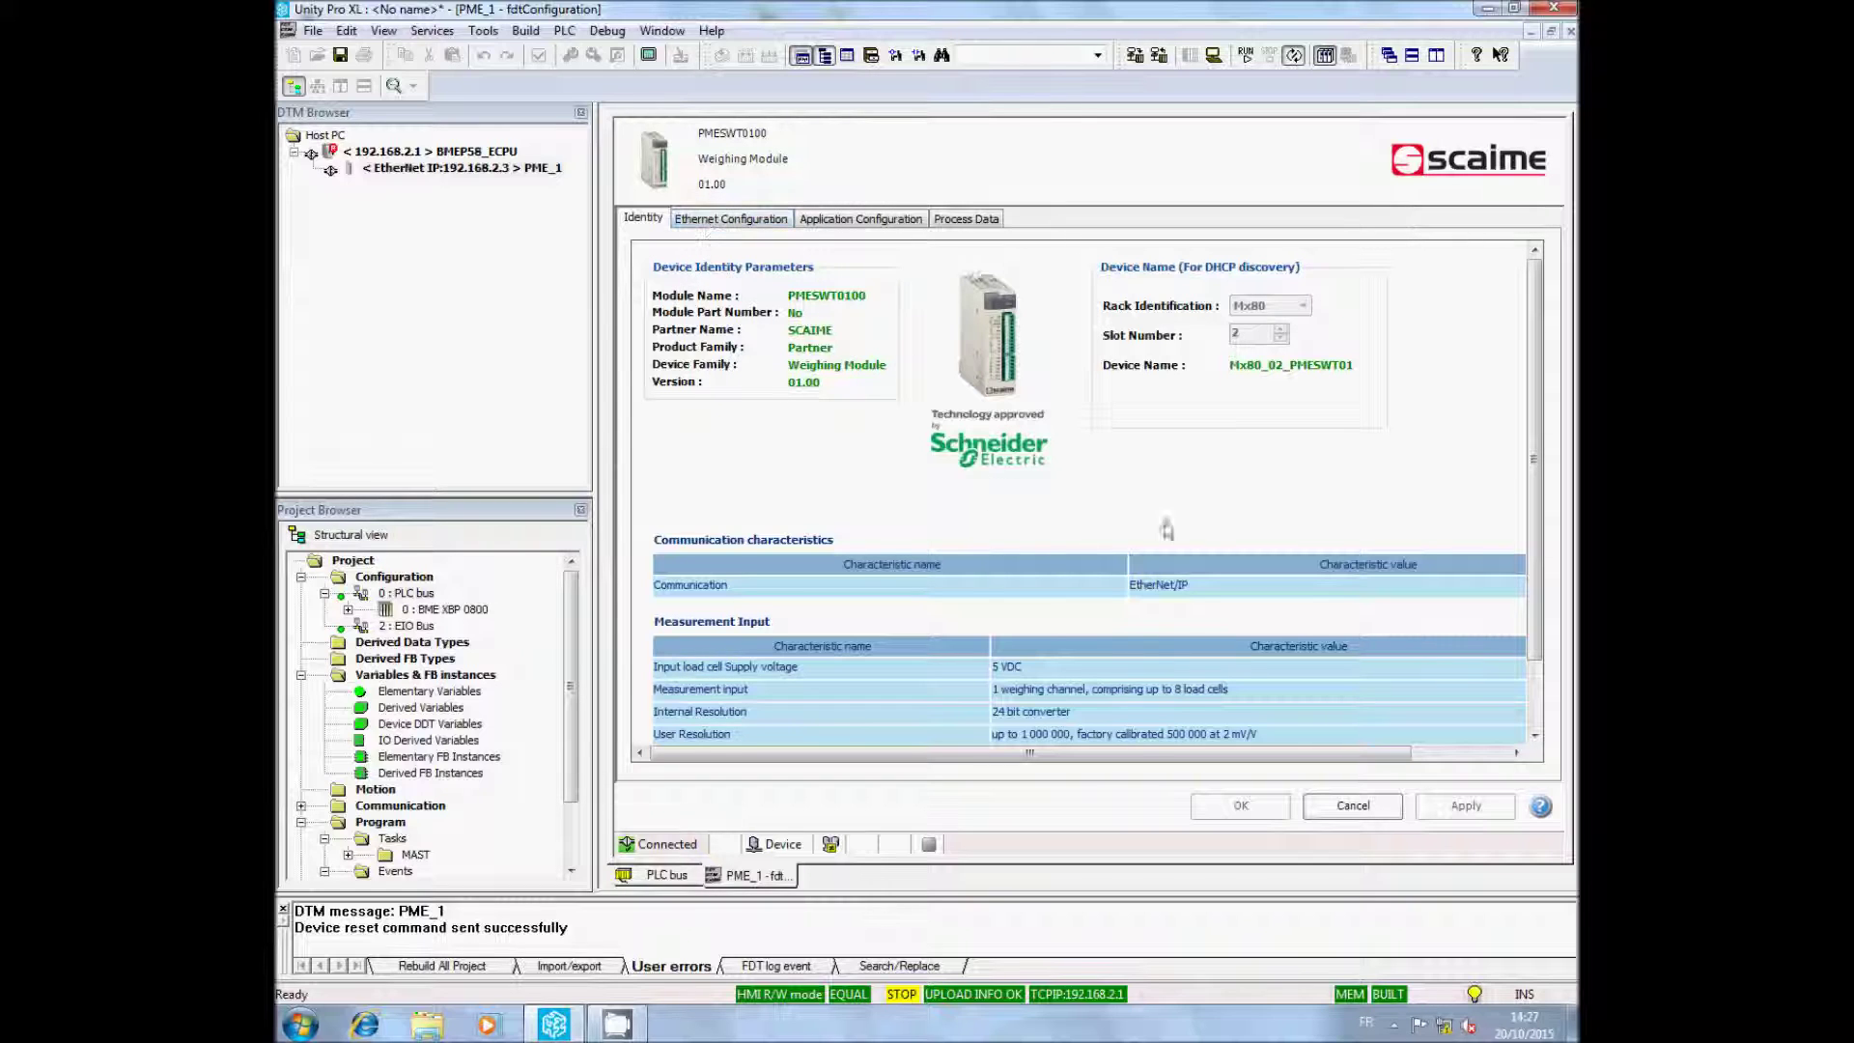
# Step: Scroll through PME_1's Identity details, then view its Ethernet and Application Configuration pages
pyautogui.scroll(-3, 1535, 444)
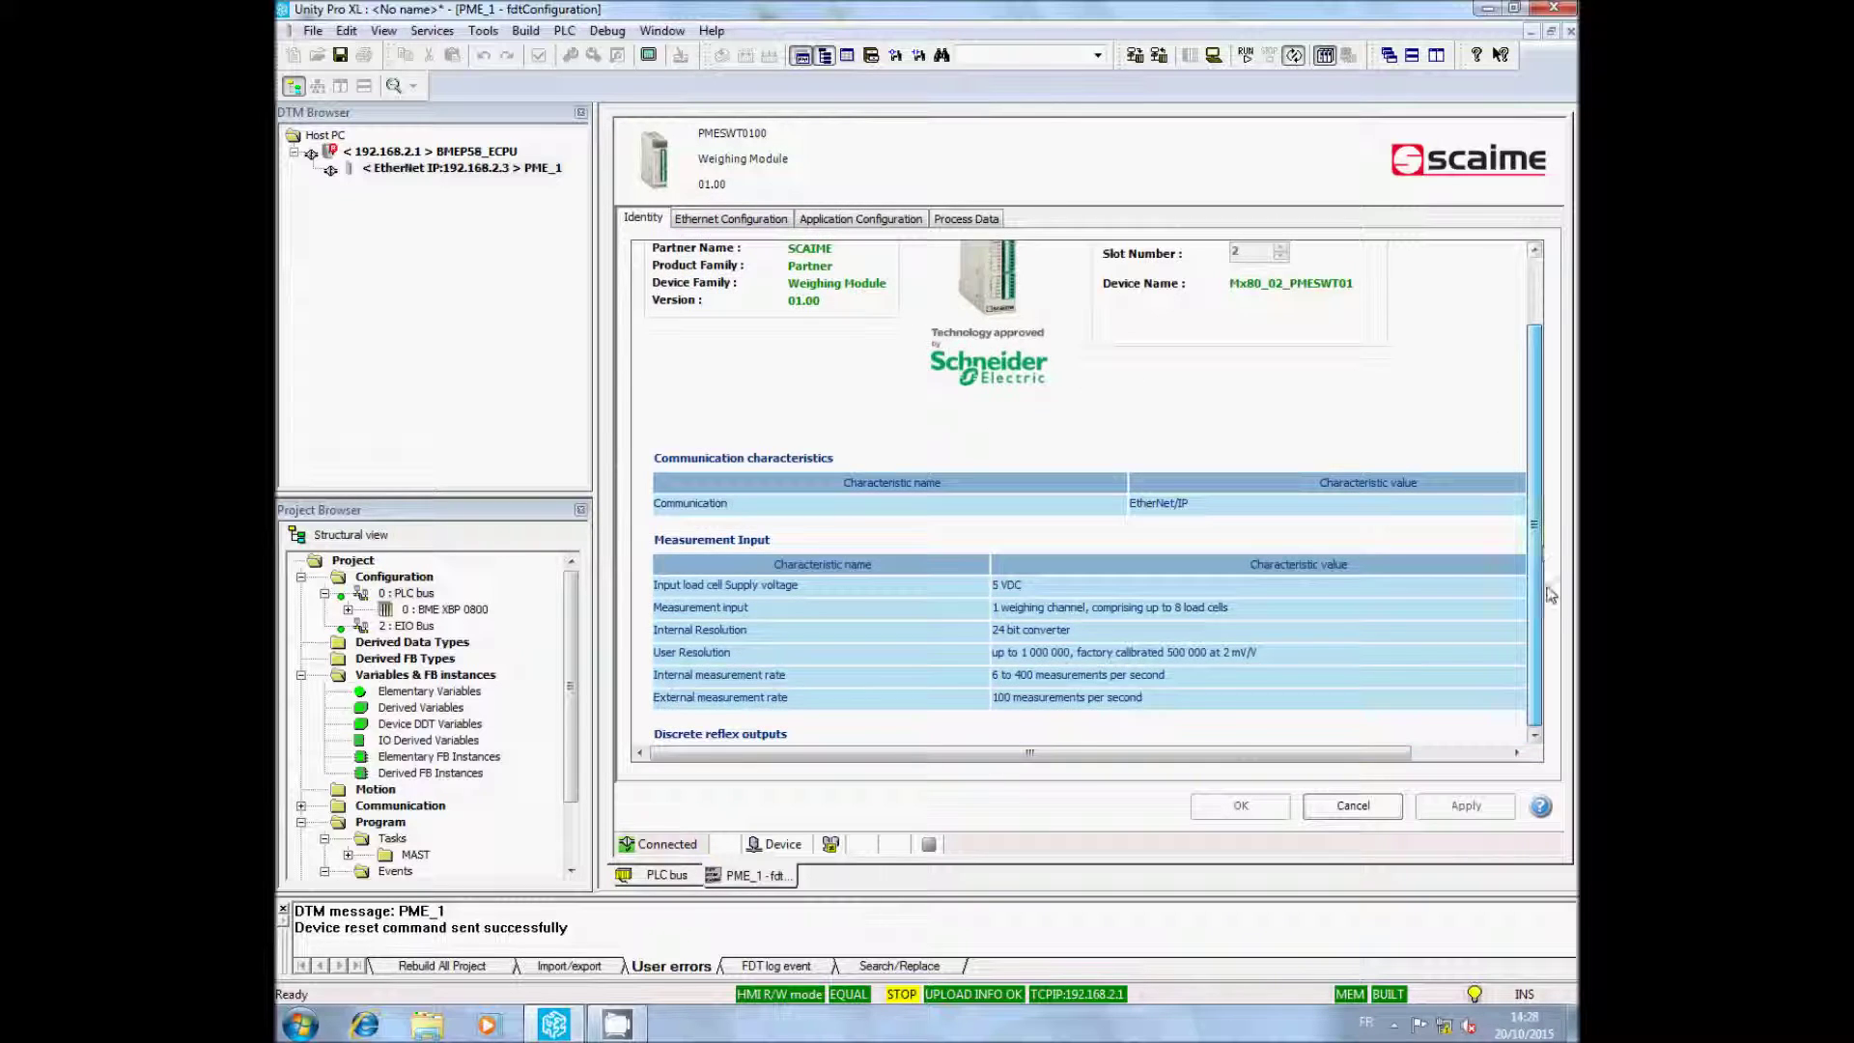
pyautogui.click(719, 220)
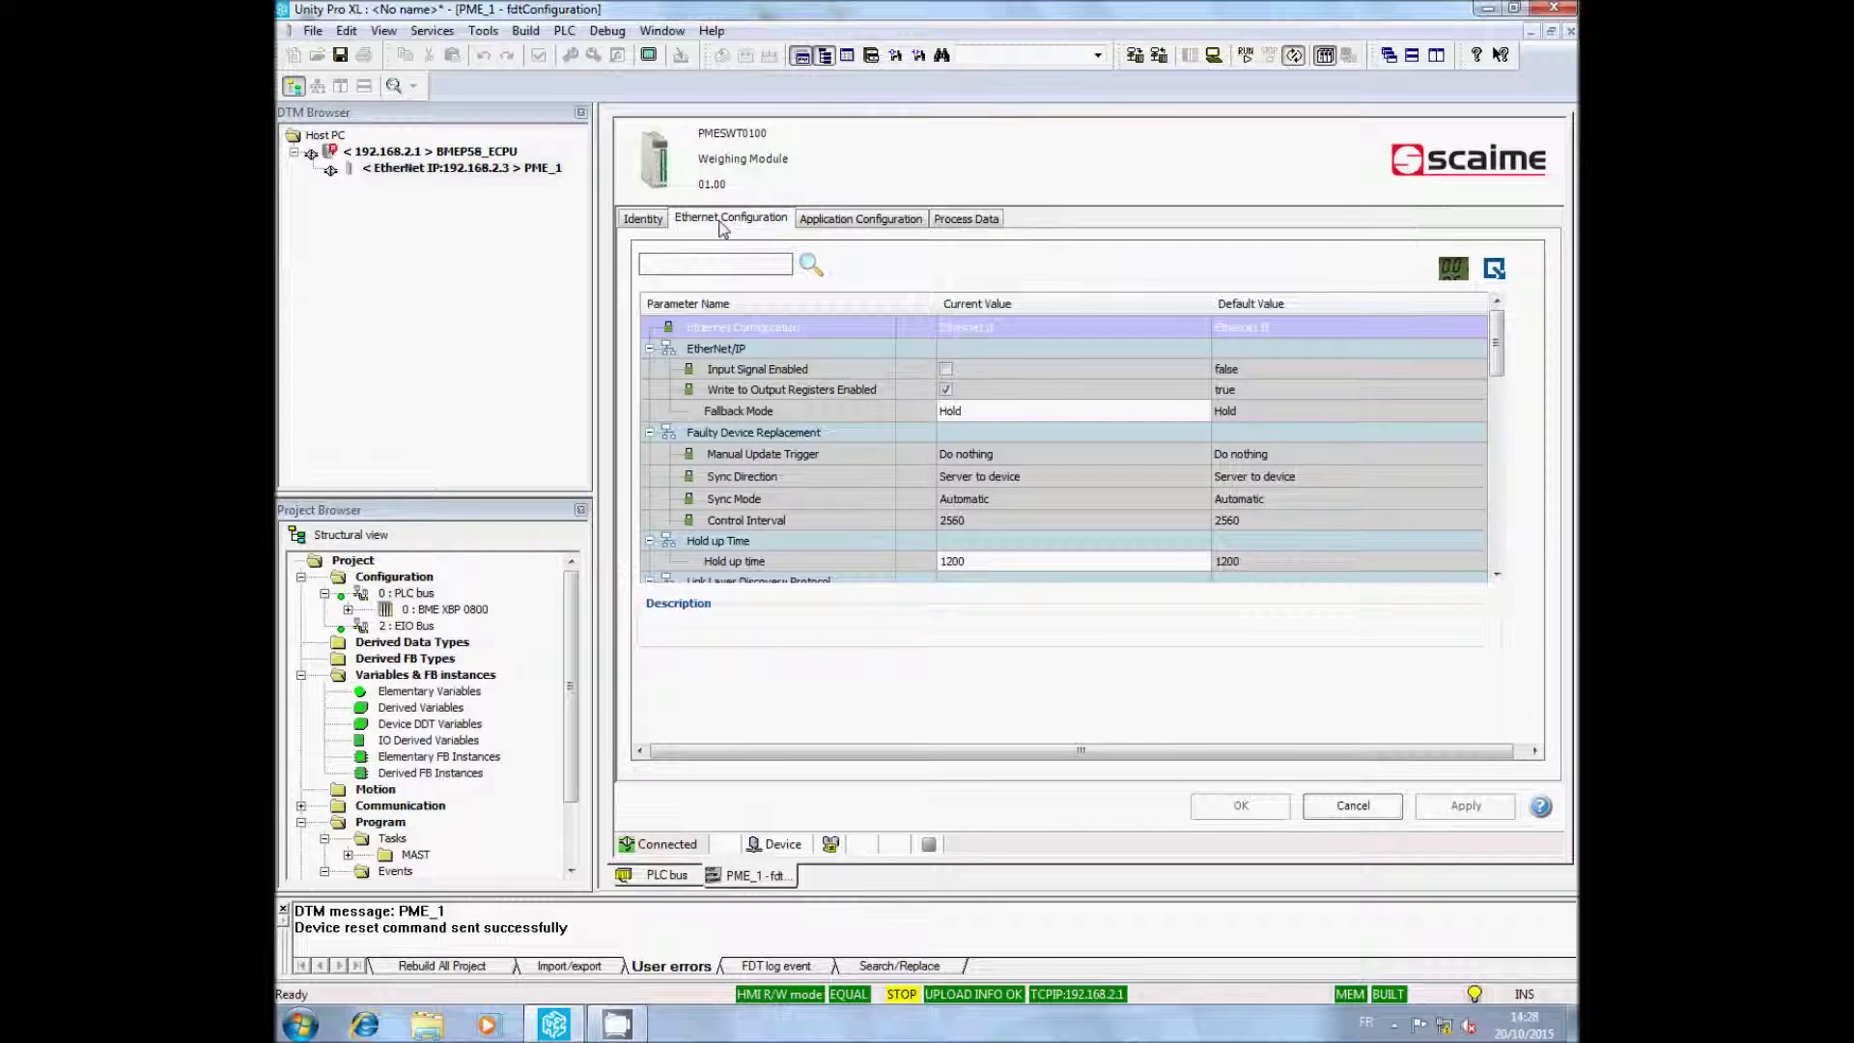
pyautogui.click(861, 228)
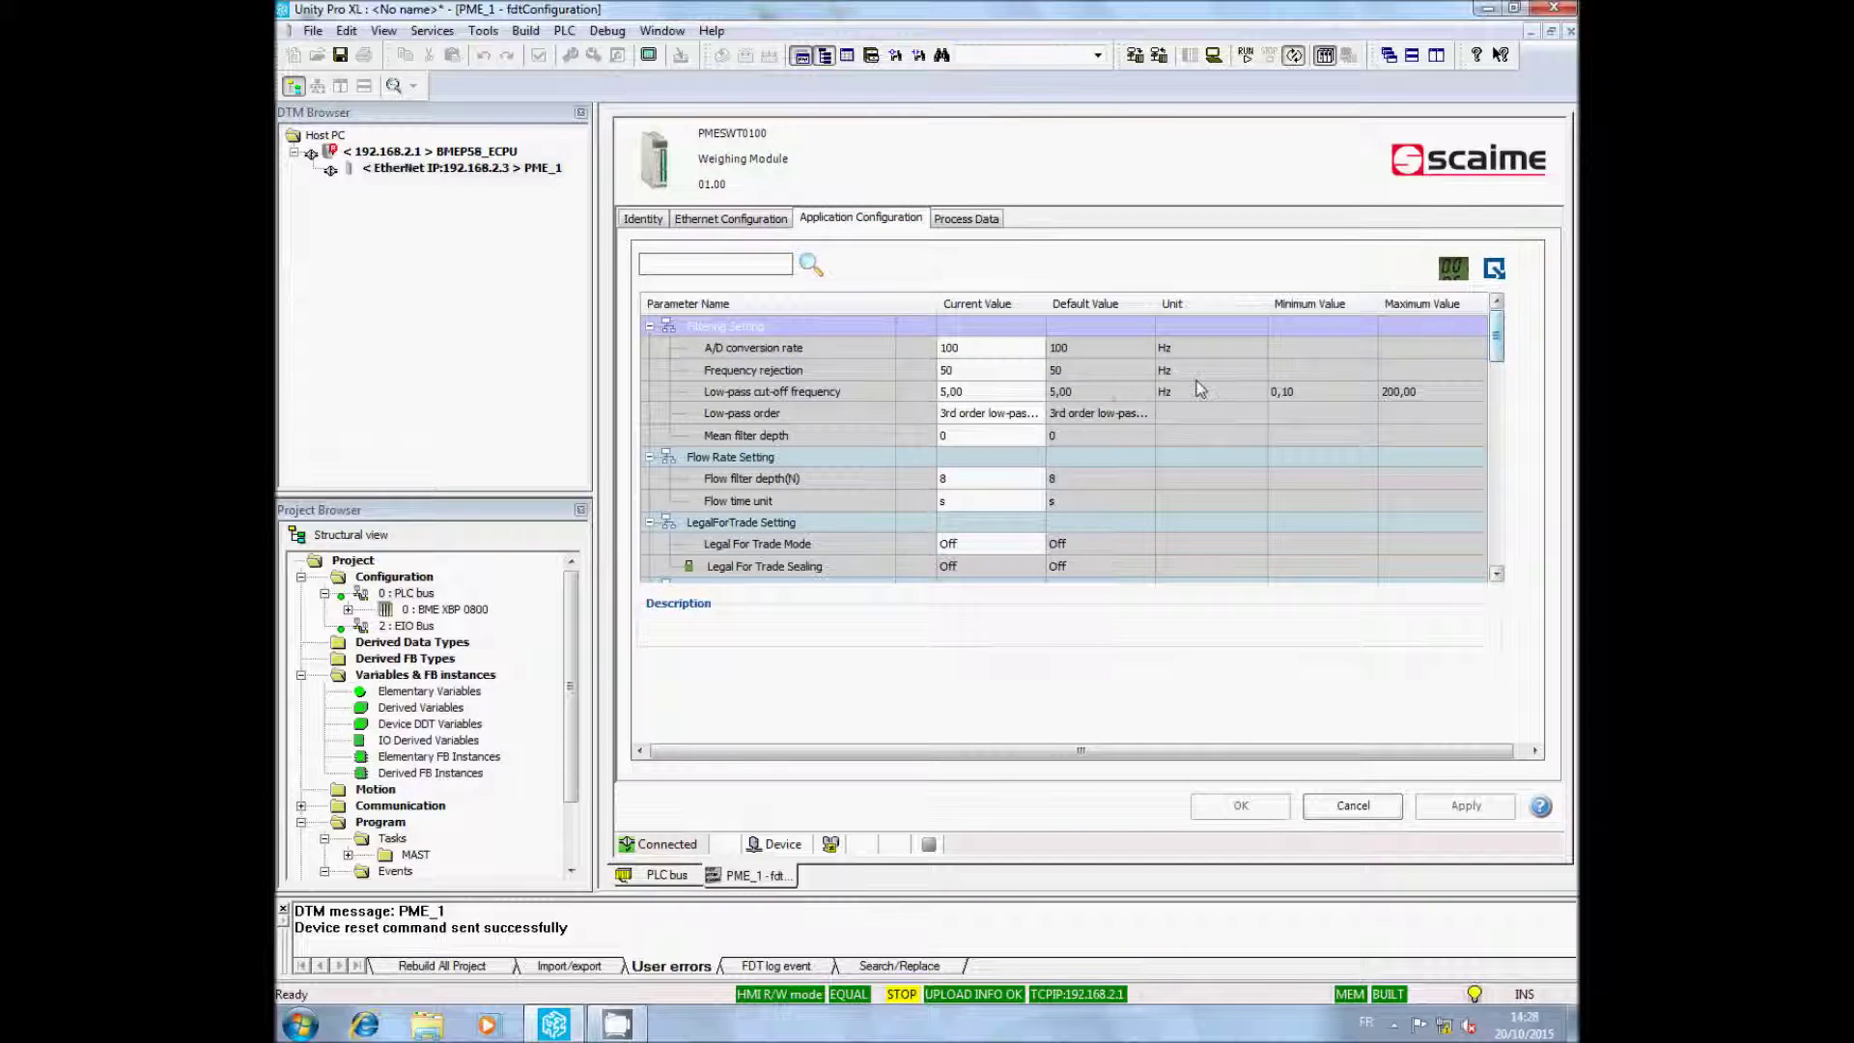
# Step: Read the Flow Rate, LegalForTrade, Metrological, HMI and Logical Input Setting descriptions
pyautogui.click(753, 459)
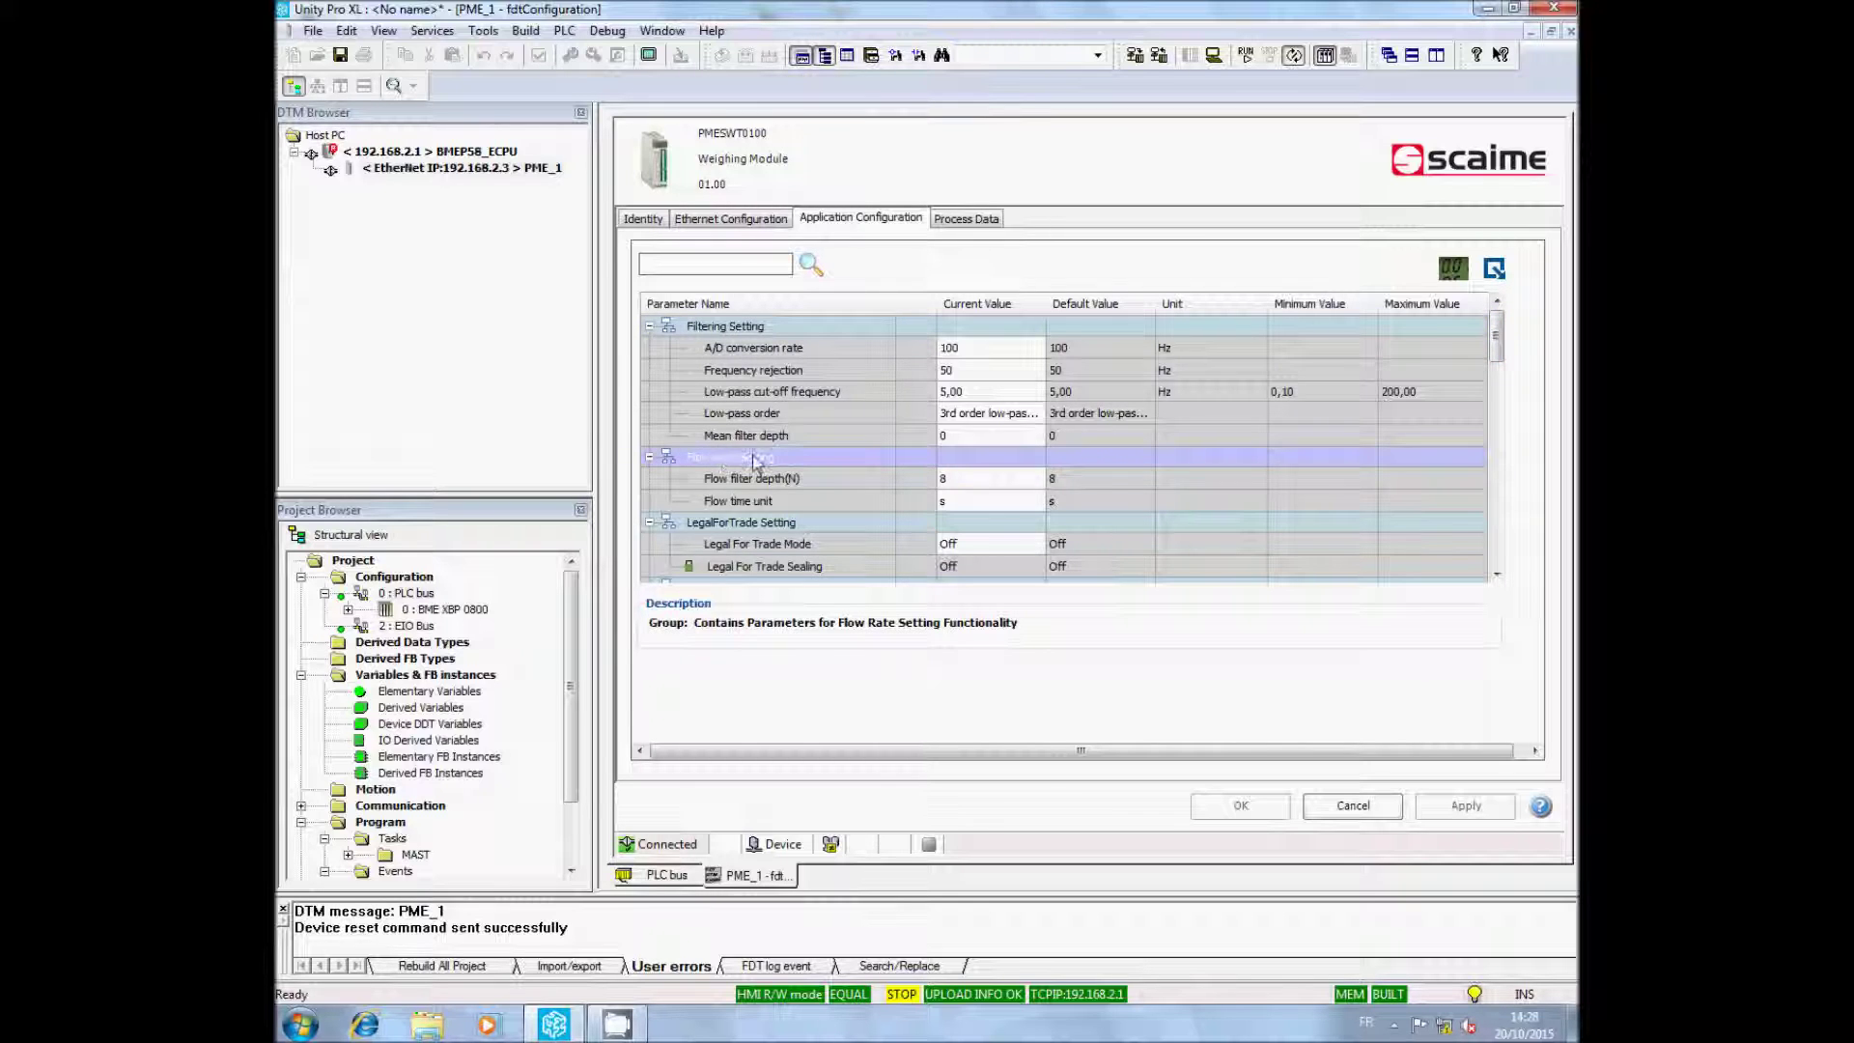
pyautogui.scroll(-1, 754, 461)
pyautogui.click(754, 462)
pyautogui.scroll(-2, 777, 425)
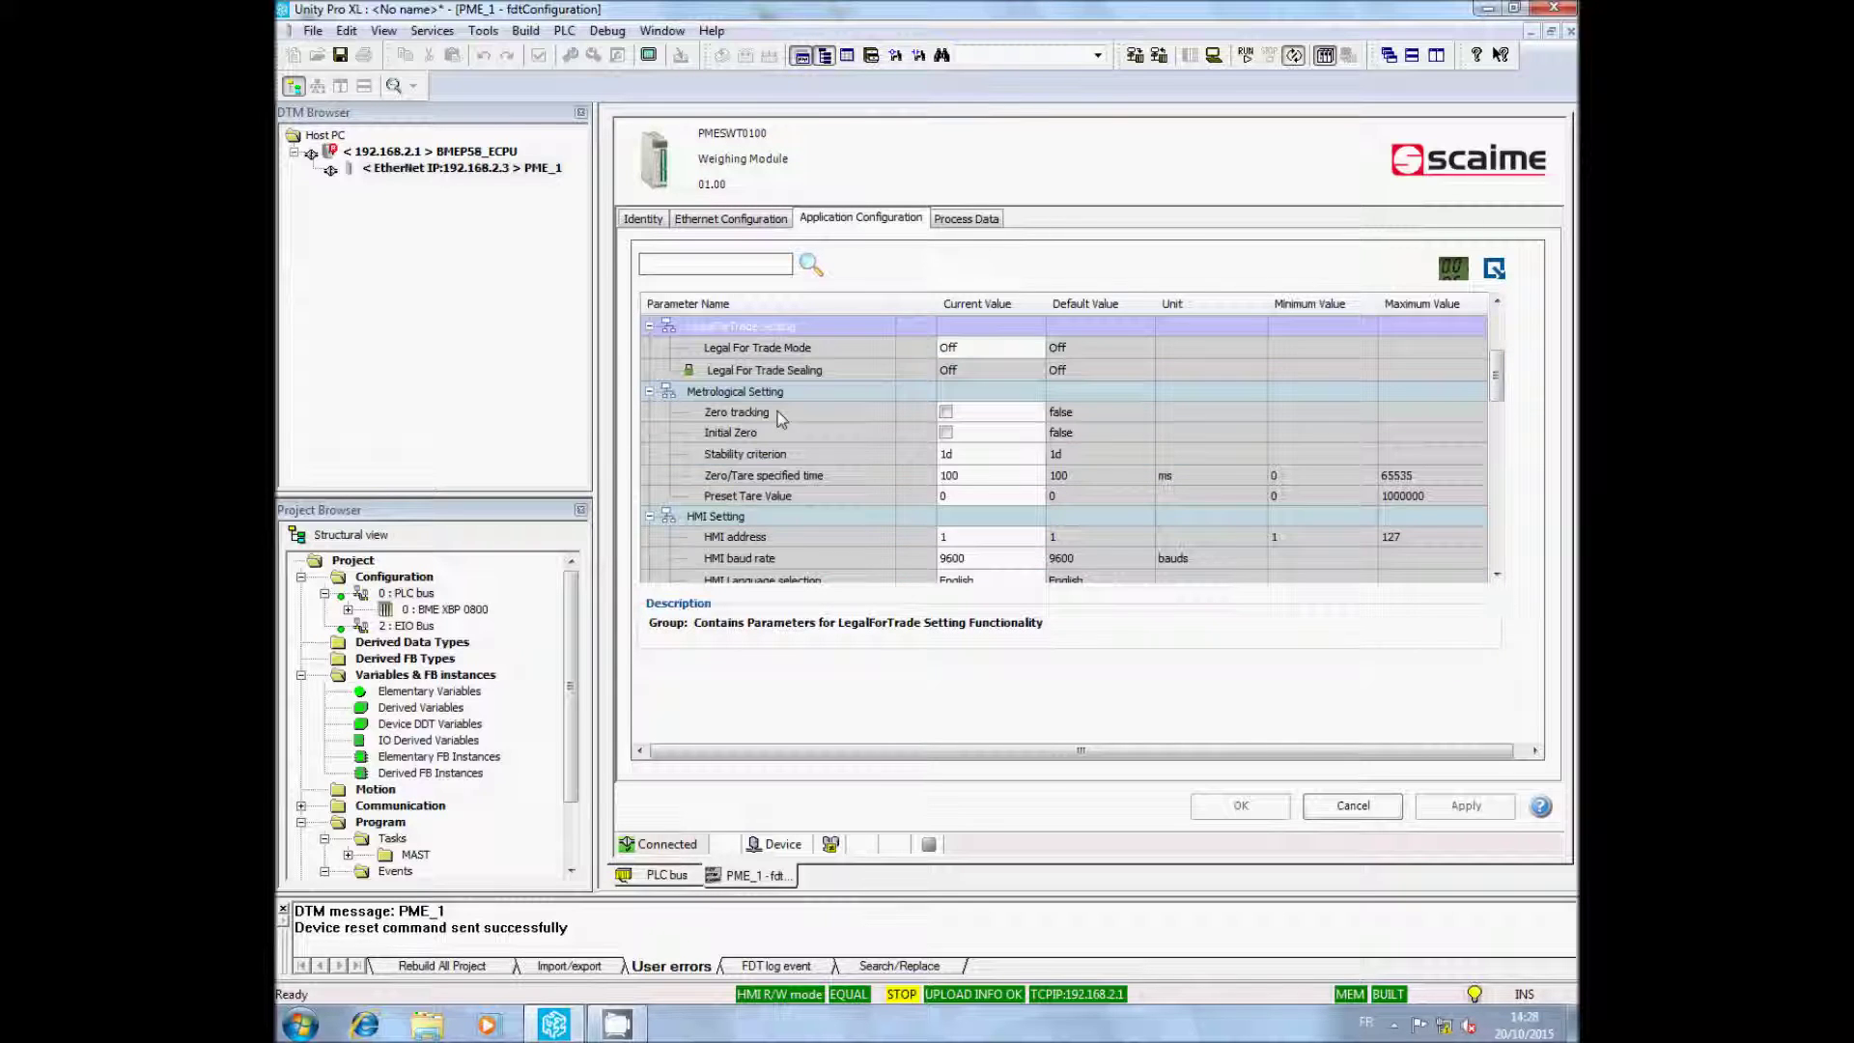
pyautogui.click(745, 396)
pyautogui.scroll(-1, 745, 396)
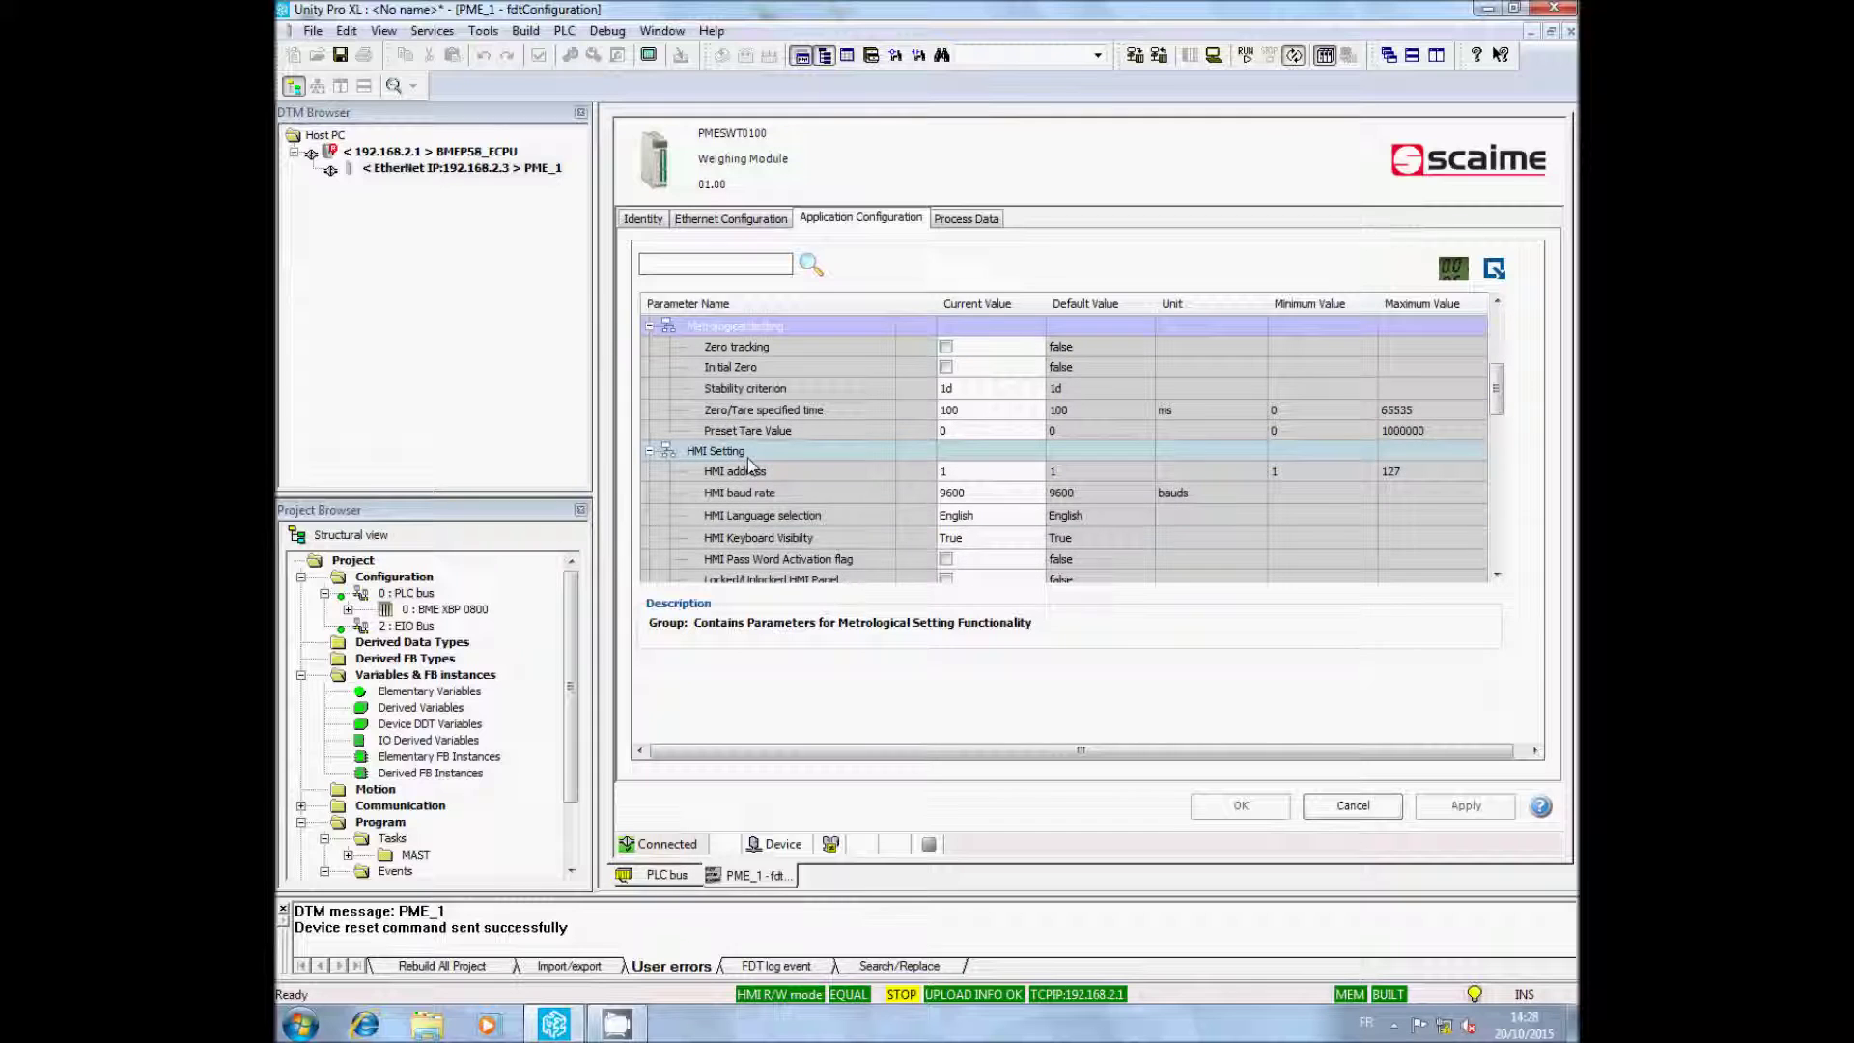
pyautogui.click(790, 454)
pyautogui.scroll(-1, 790, 454)
pyautogui.click(763, 558)
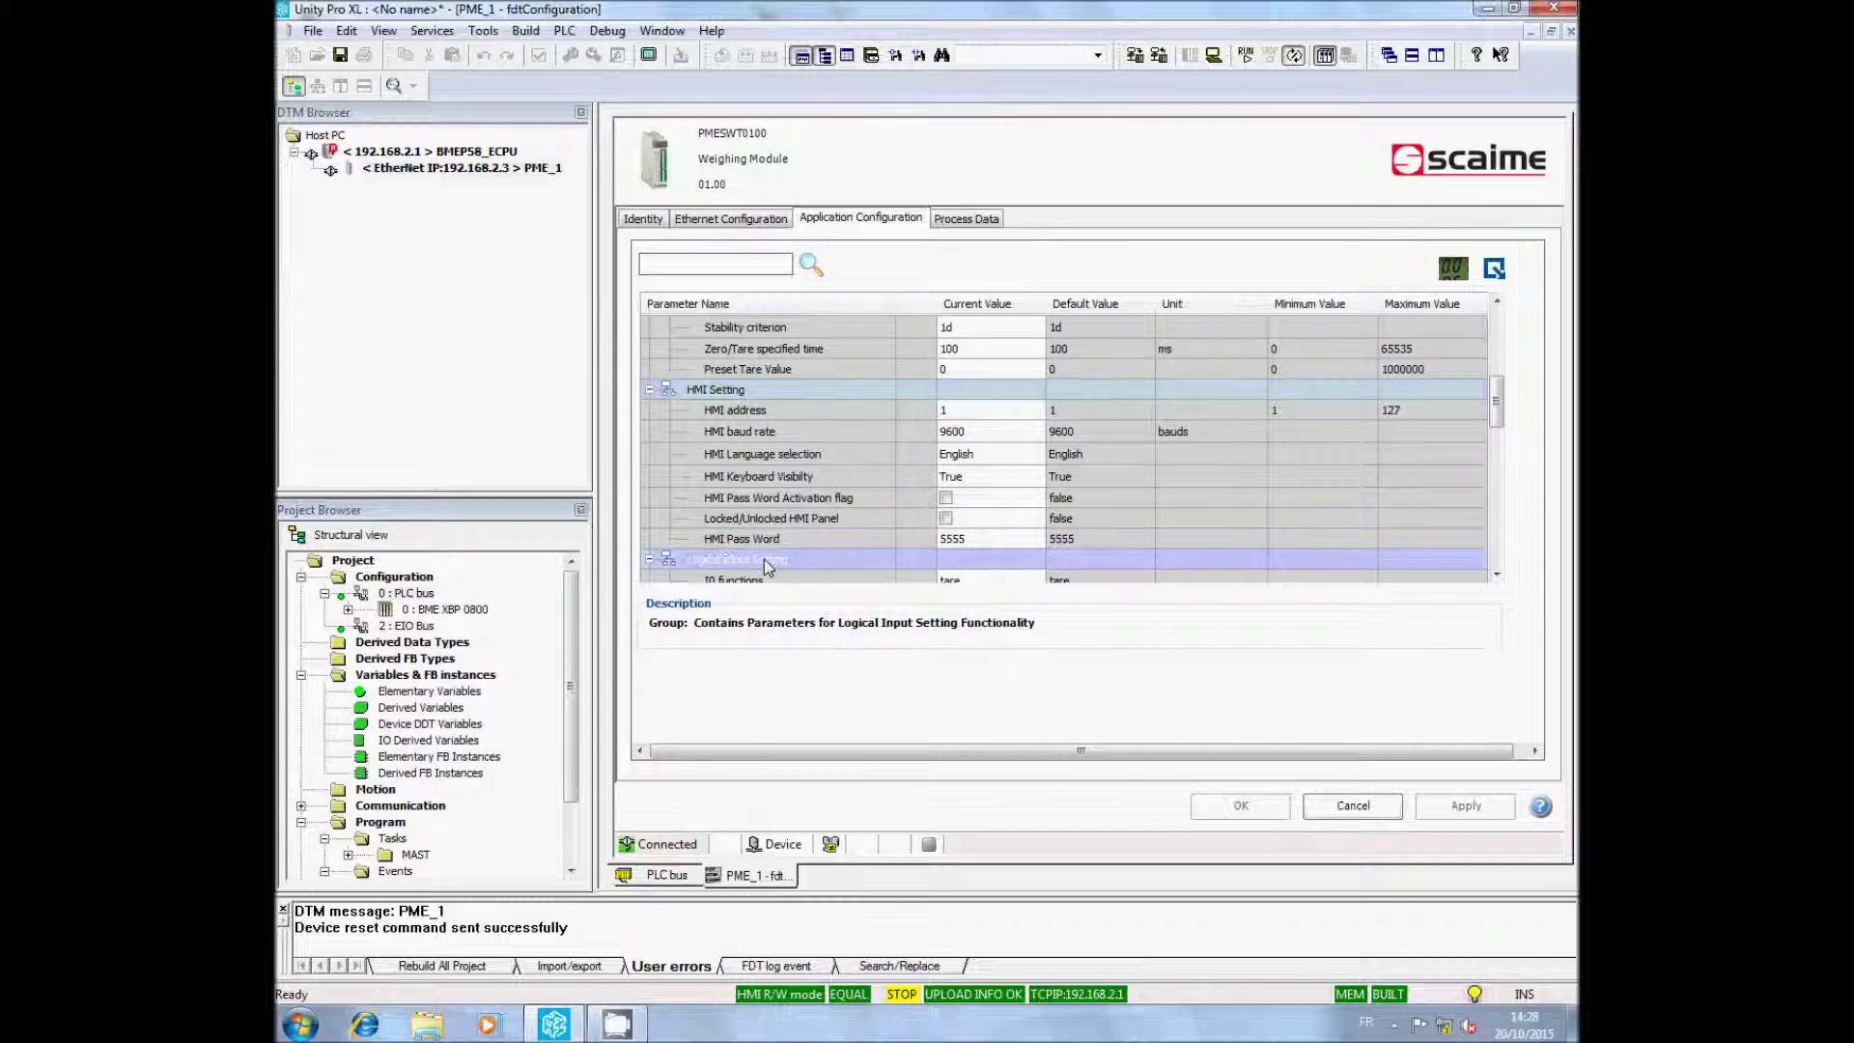
pyautogui.scroll(-1, 793, 435)
pyautogui.scroll(-1, 794, 434)
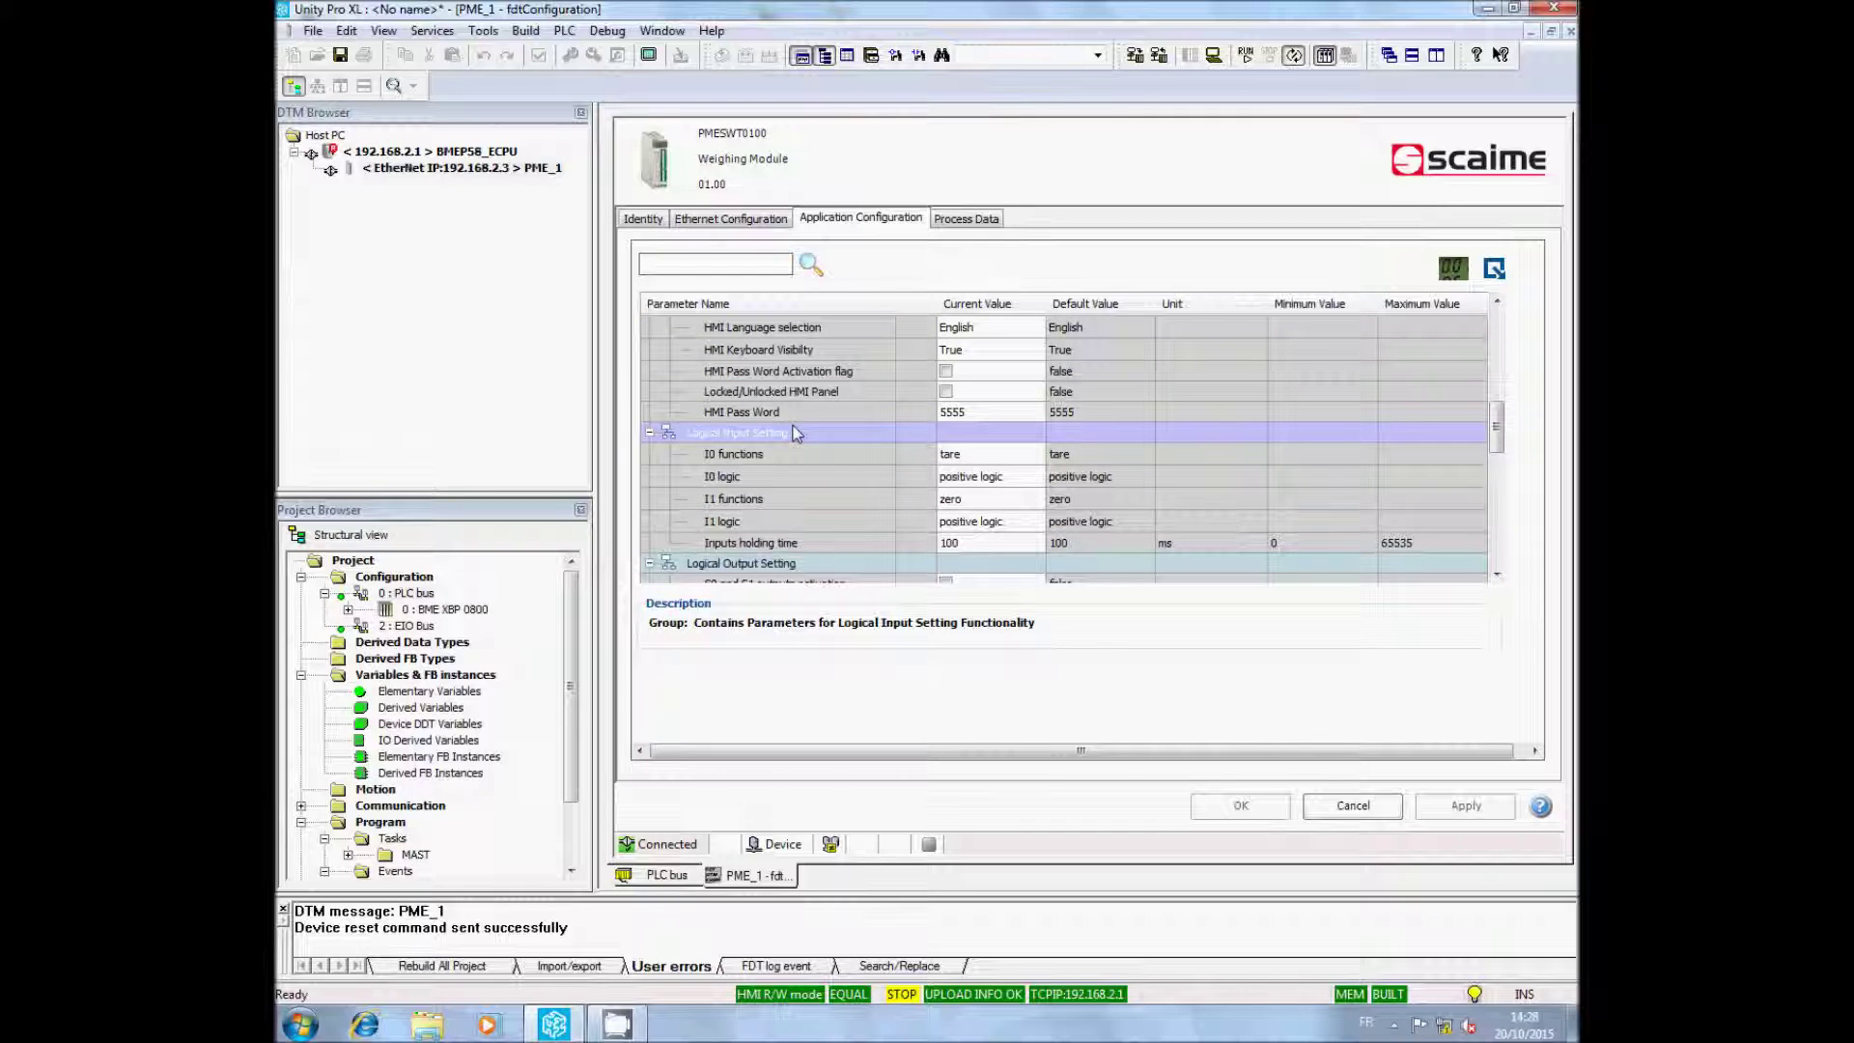
pyautogui.scroll(-1, 793, 435)
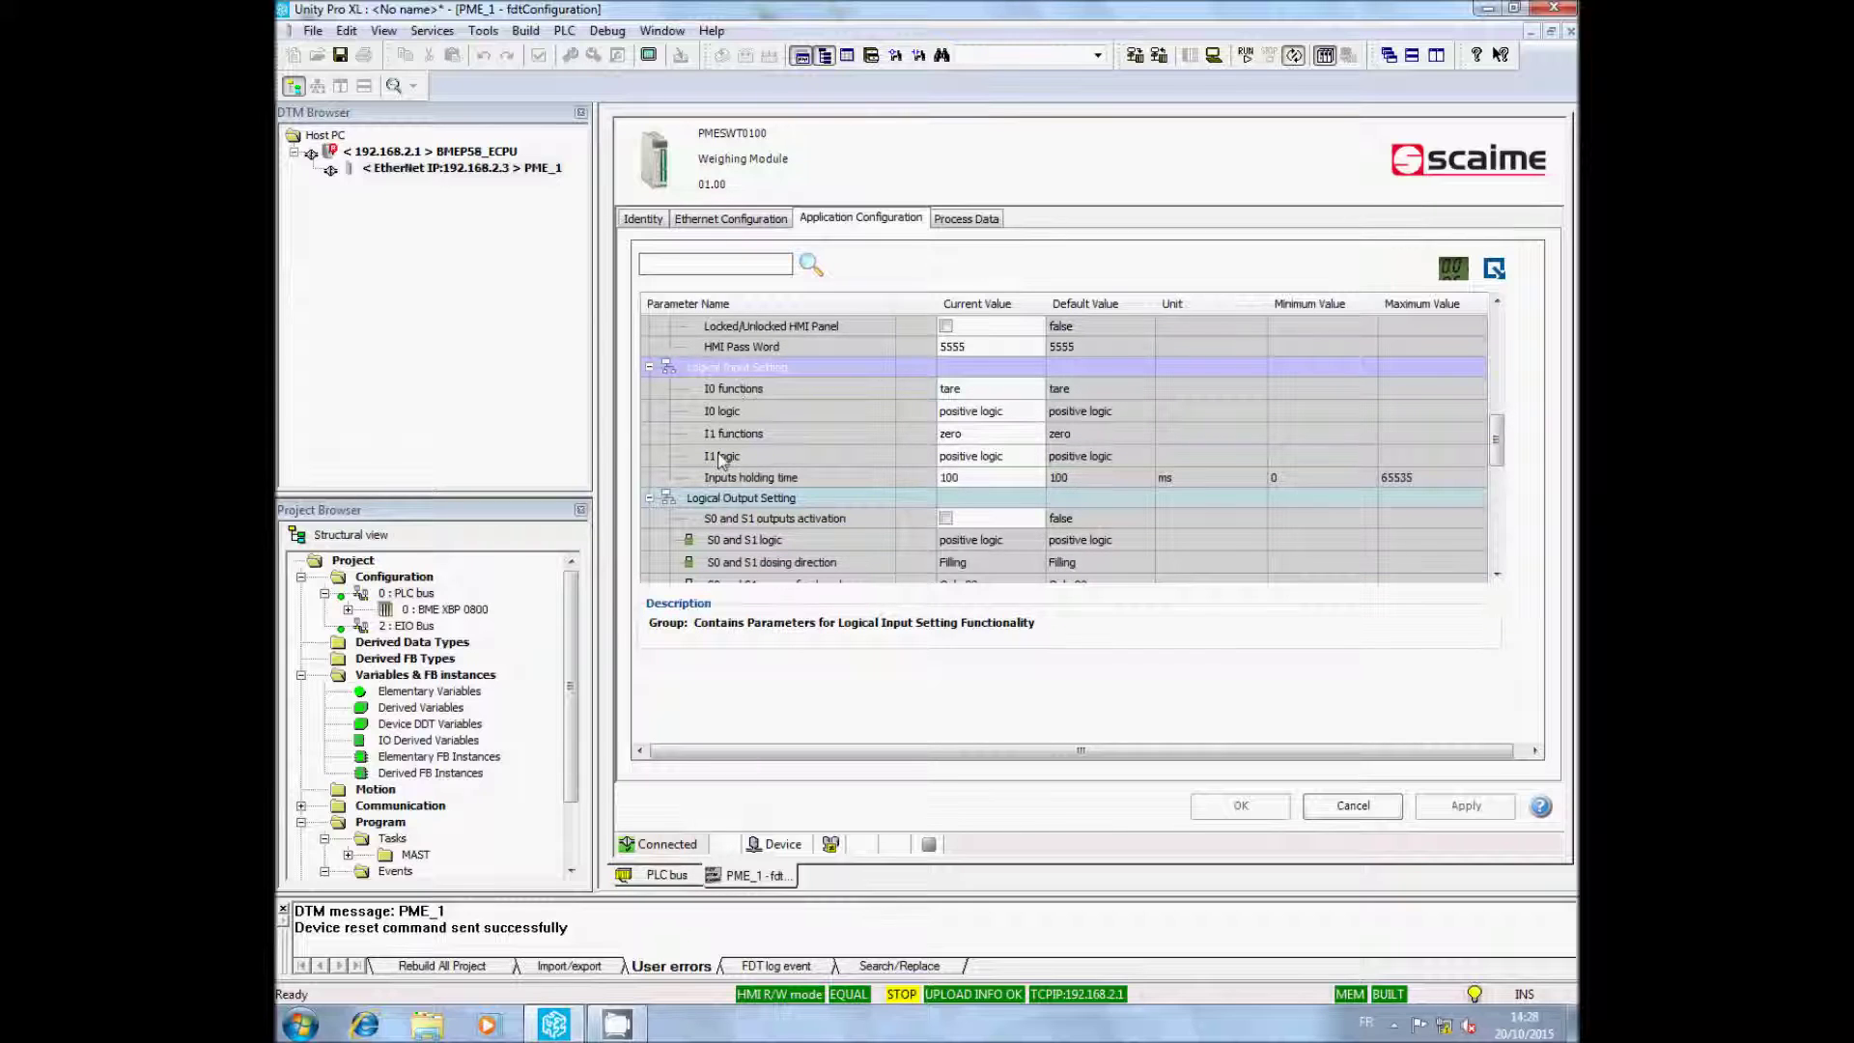
# Step: Read the Logical Output and Option Setting descriptions, then view the Process Data page
pyautogui.click(726, 500)
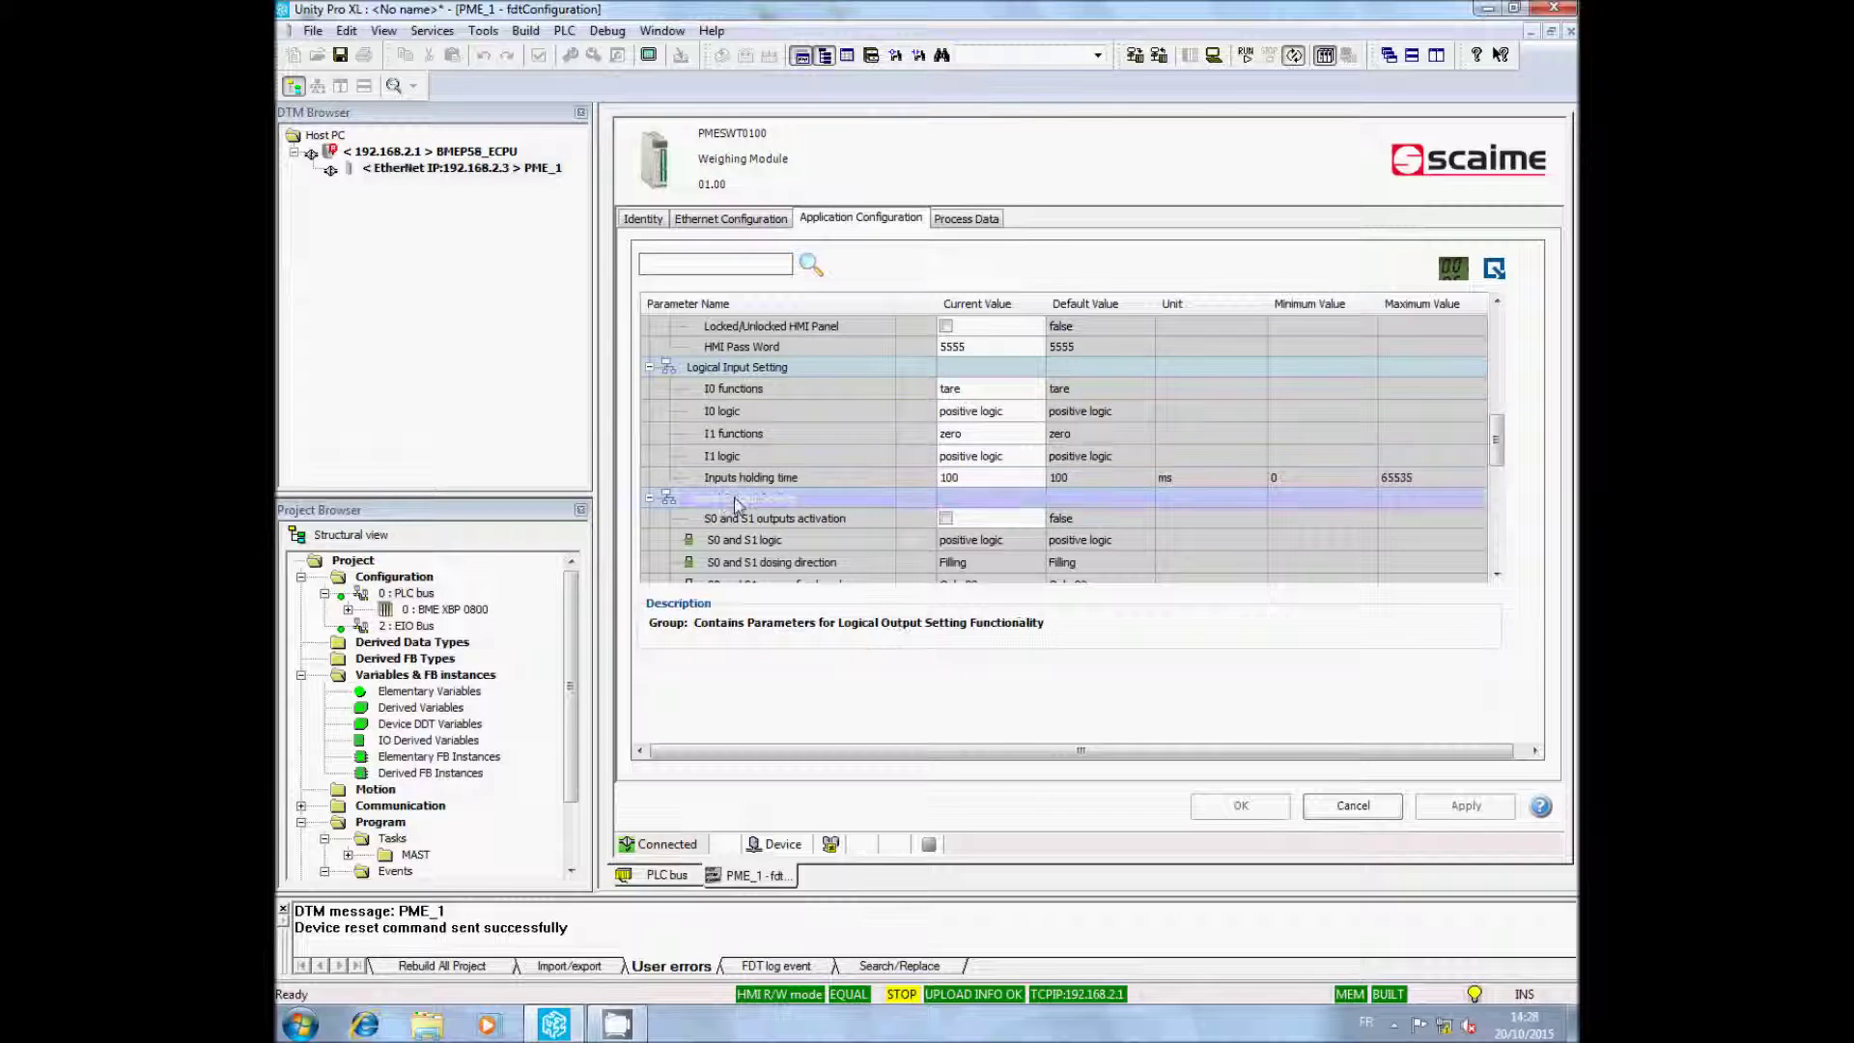
pyautogui.scroll(-2, 817, 434)
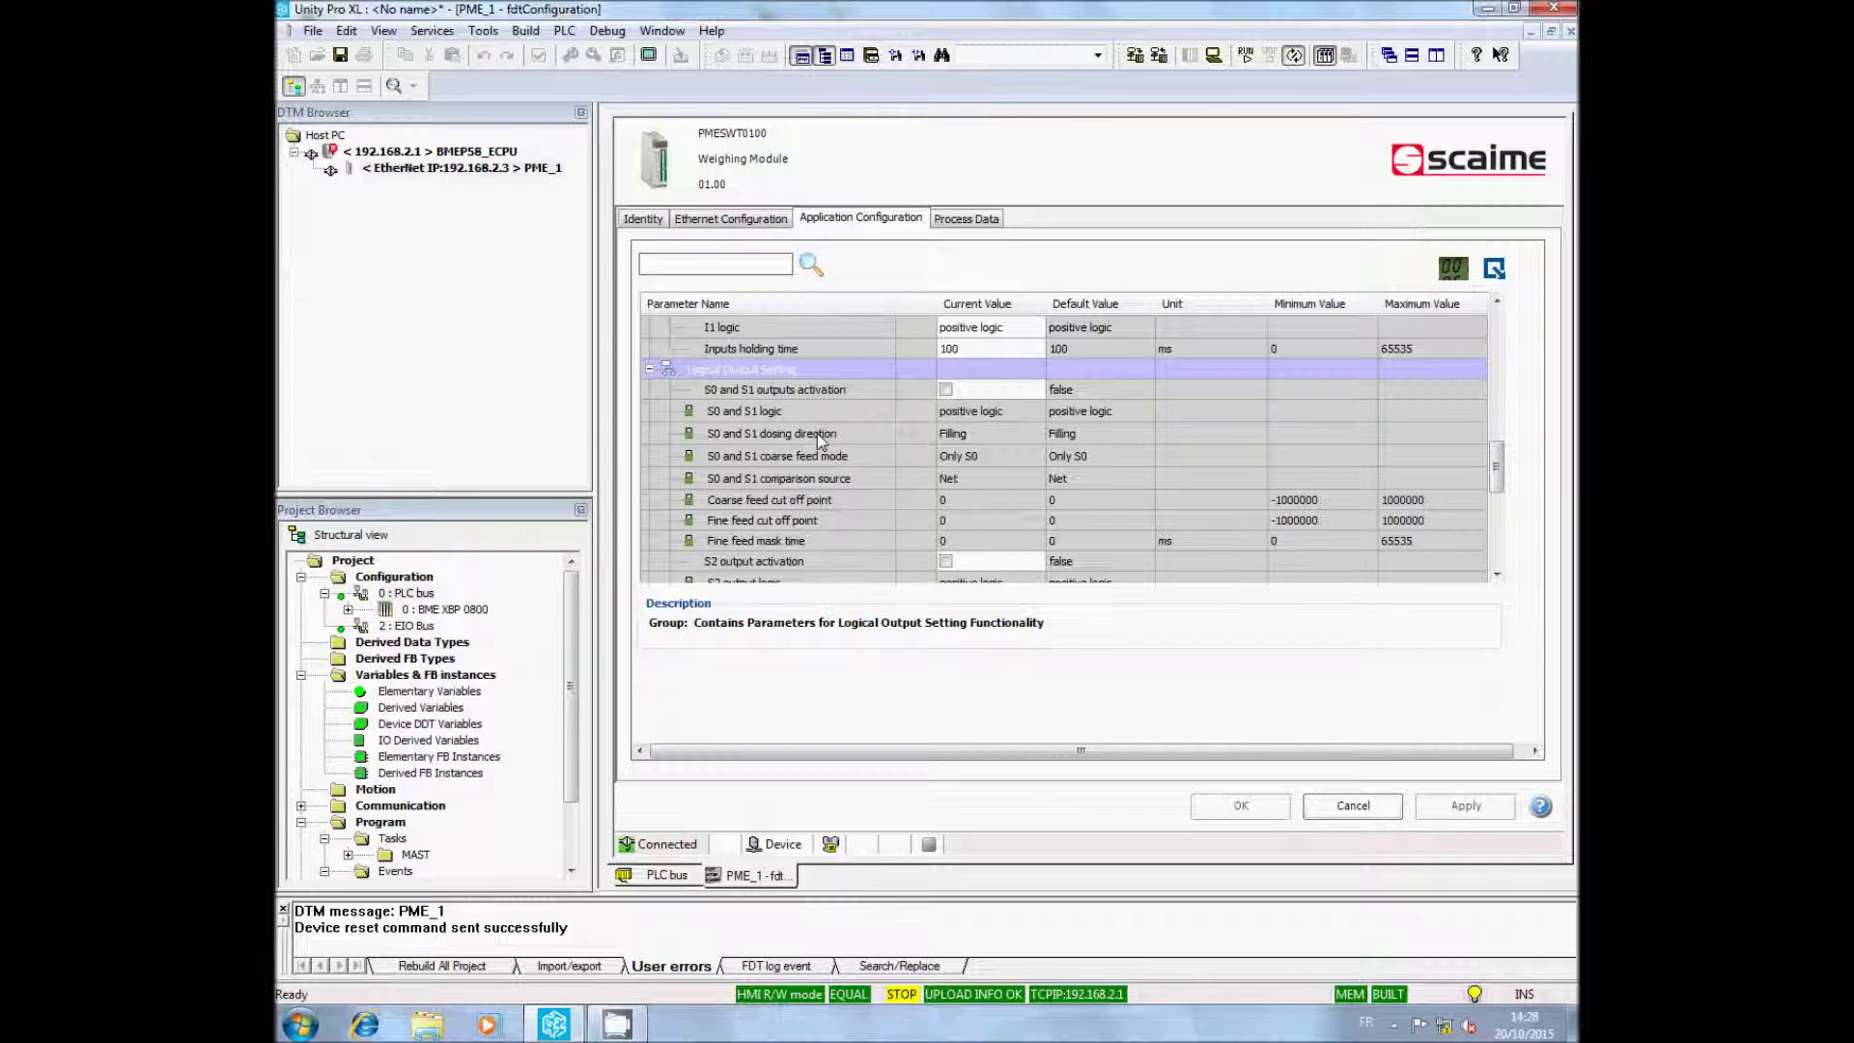
pyautogui.scroll(-3, 817, 433)
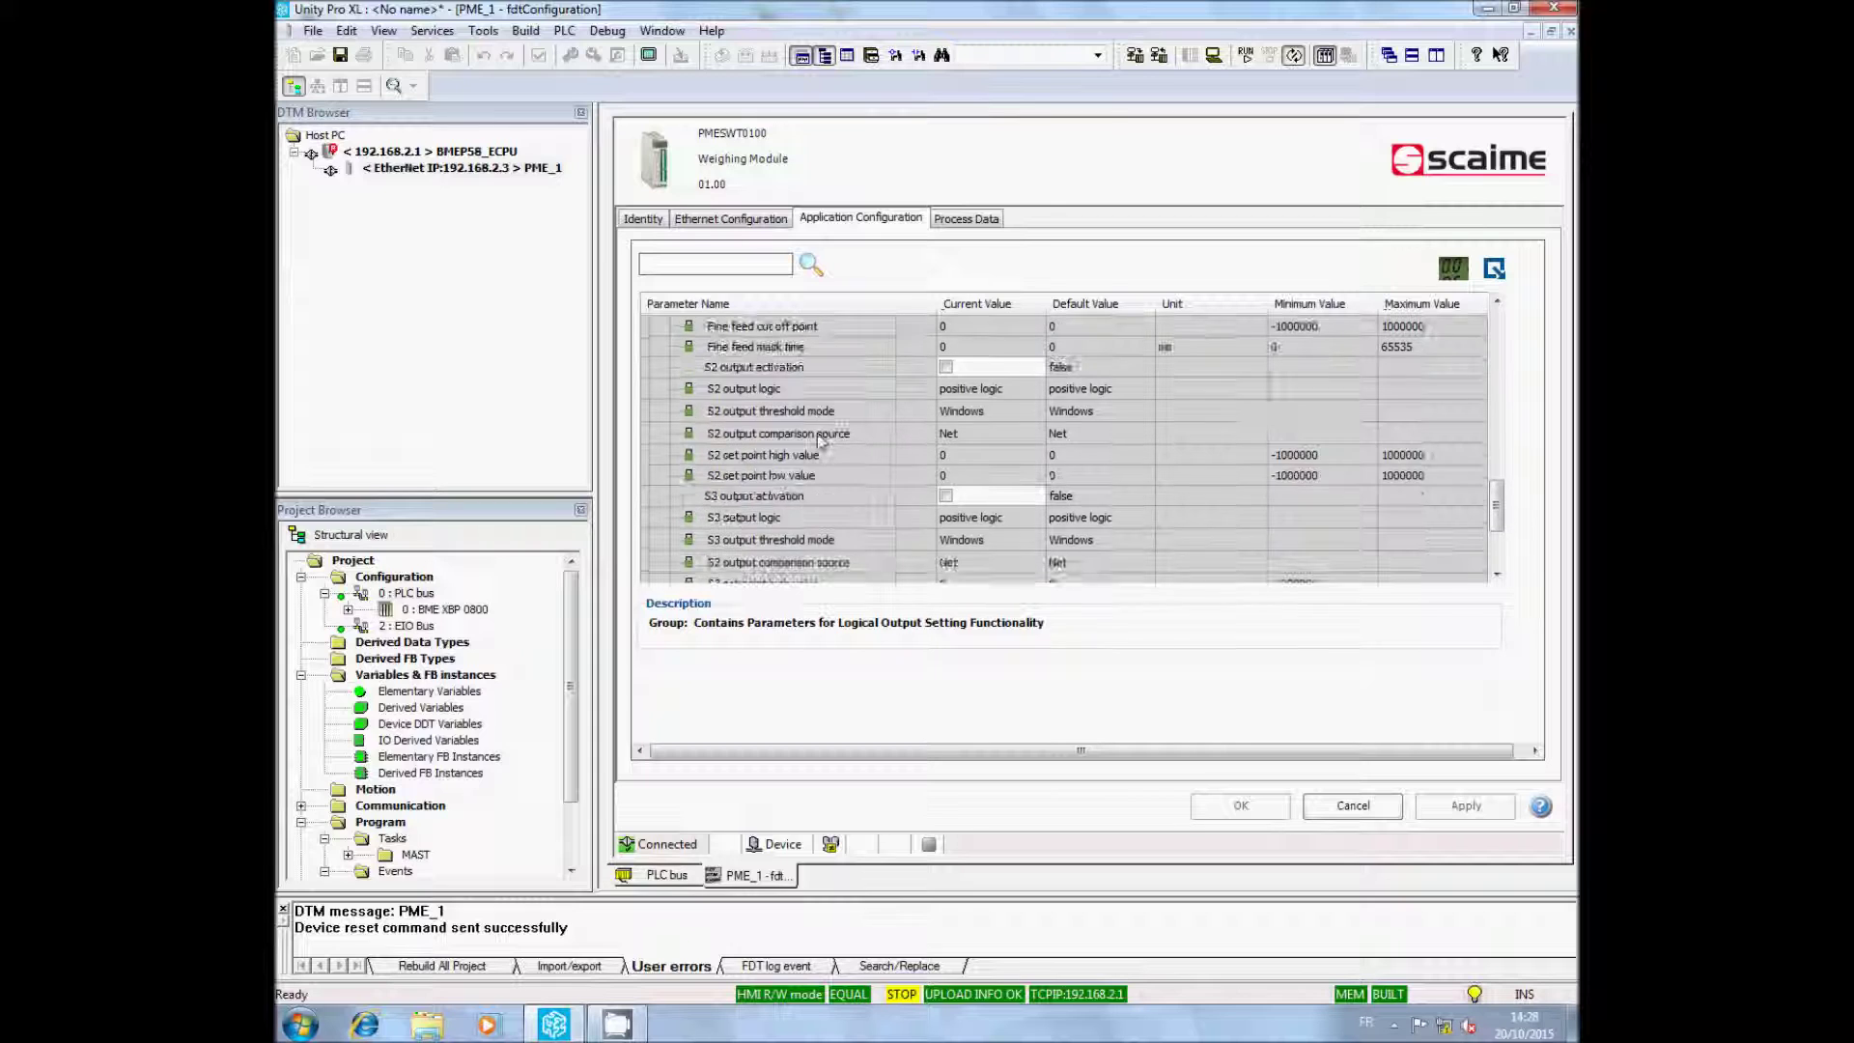
pyautogui.scroll(-1, 817, 441)
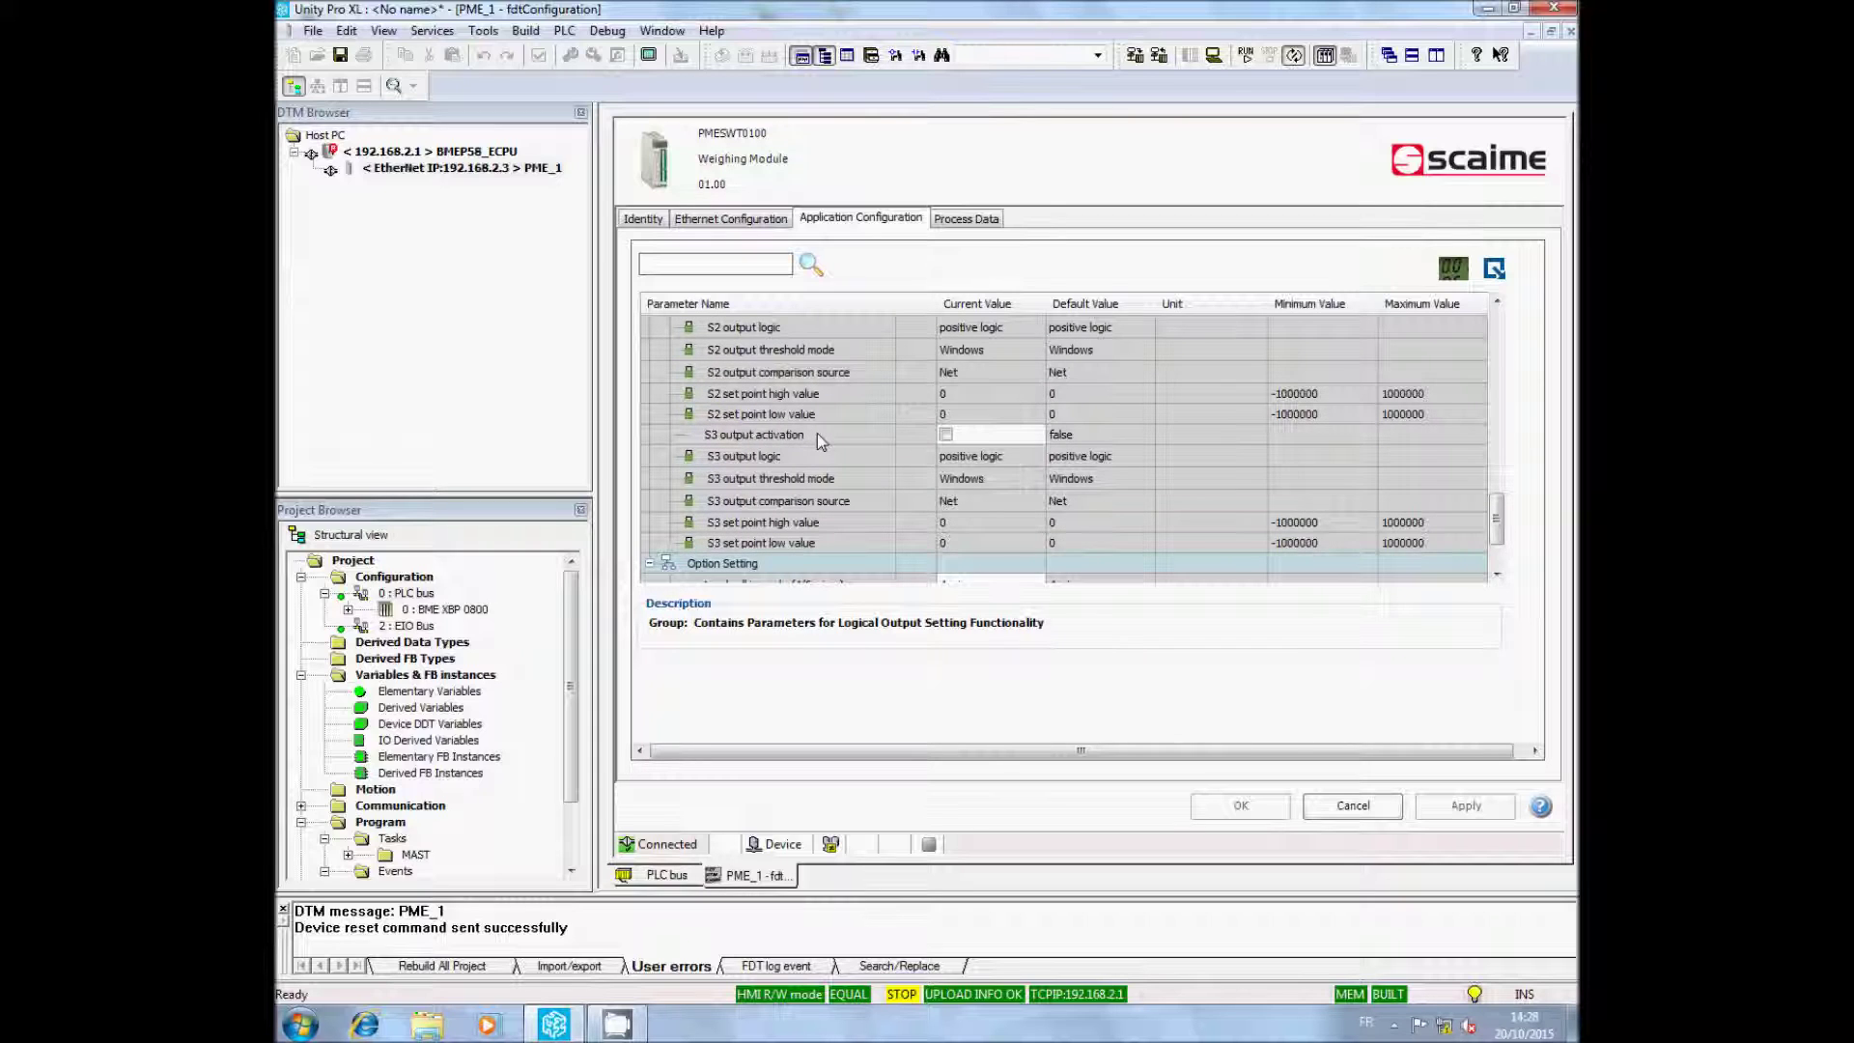
pyautogui.scroll(-2, 818, 432)
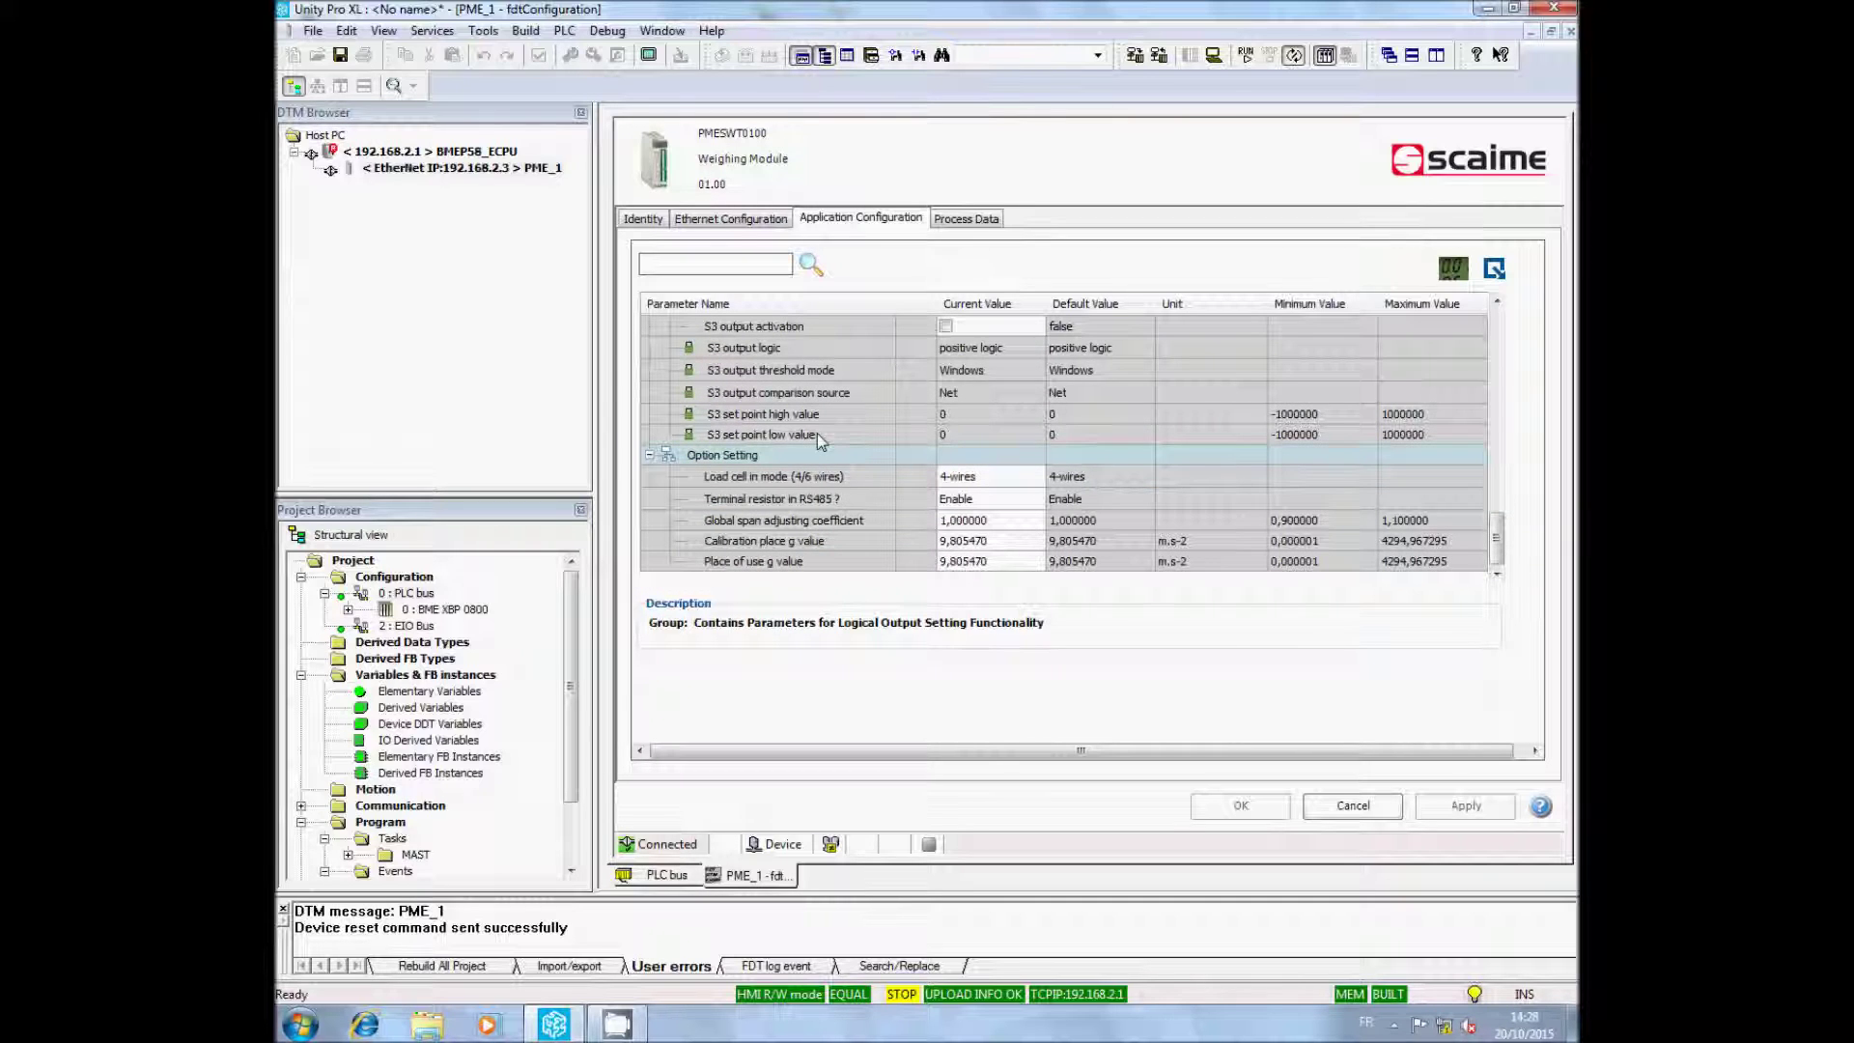
pyautogui.click(735, 465)
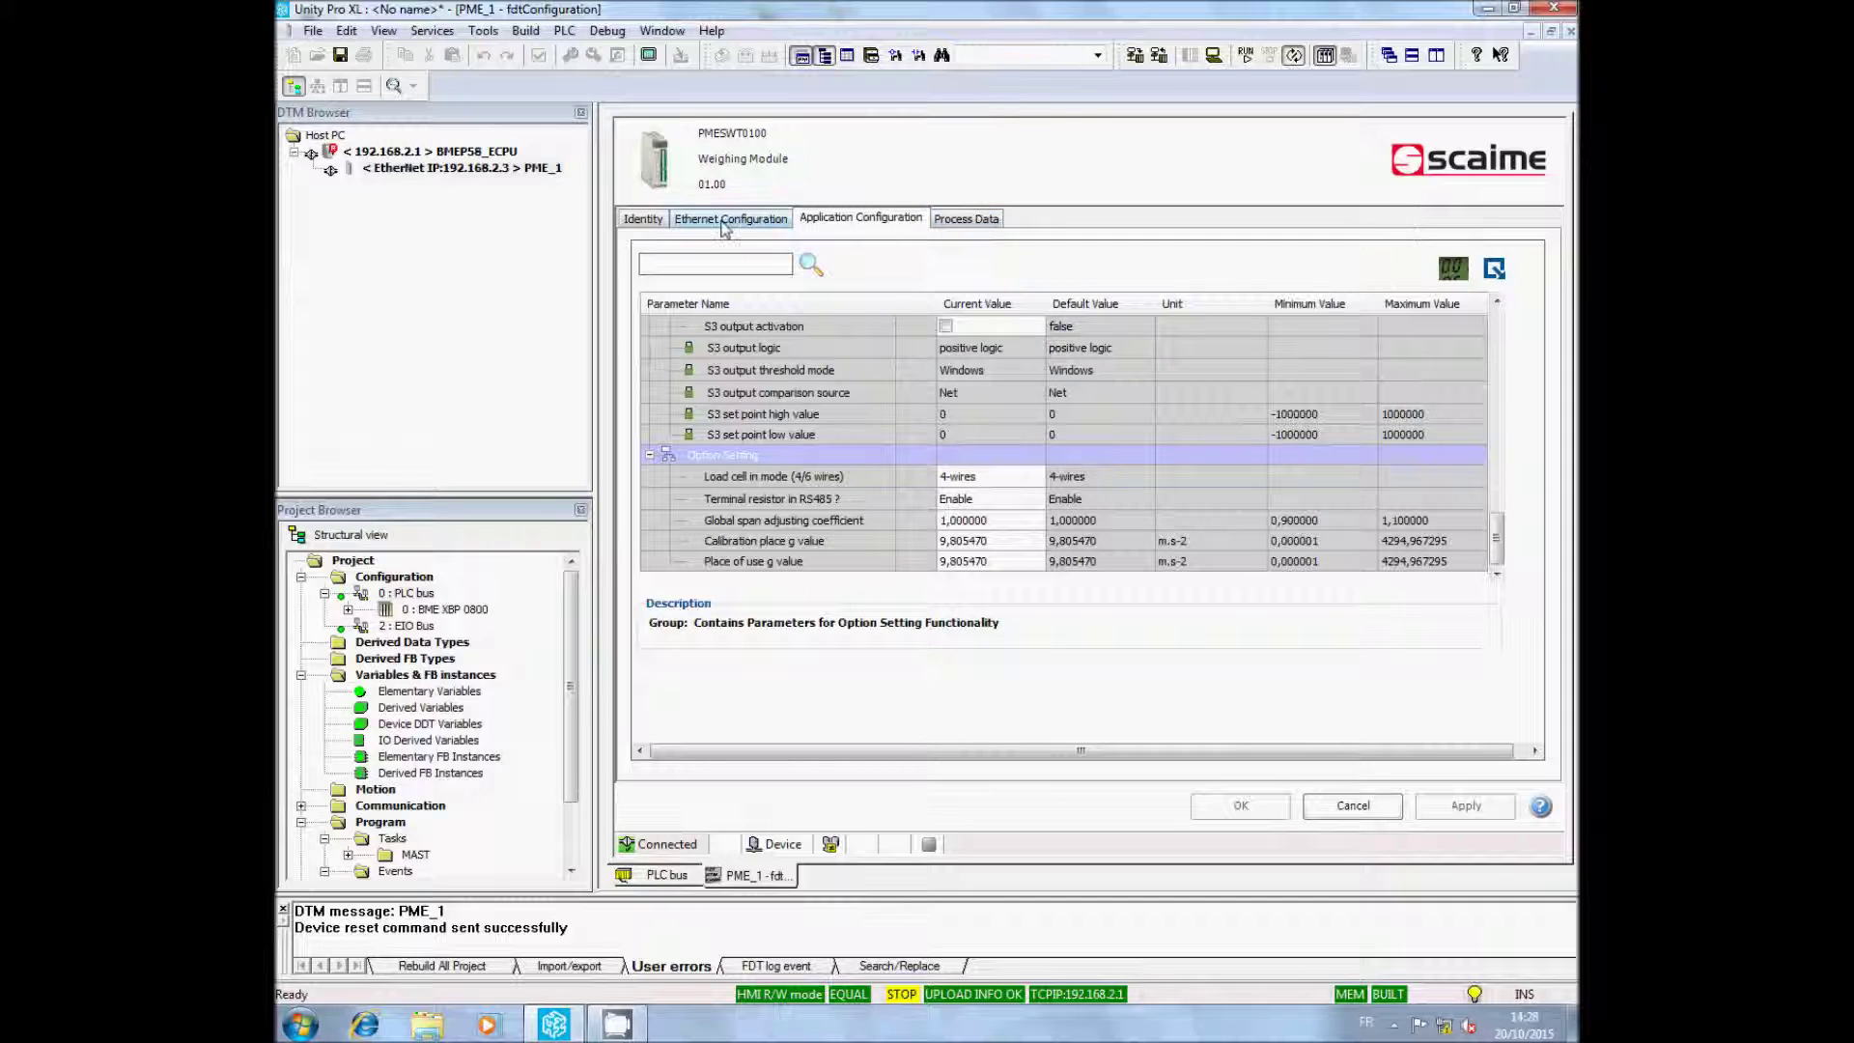
pyautogui.click(978, 224)
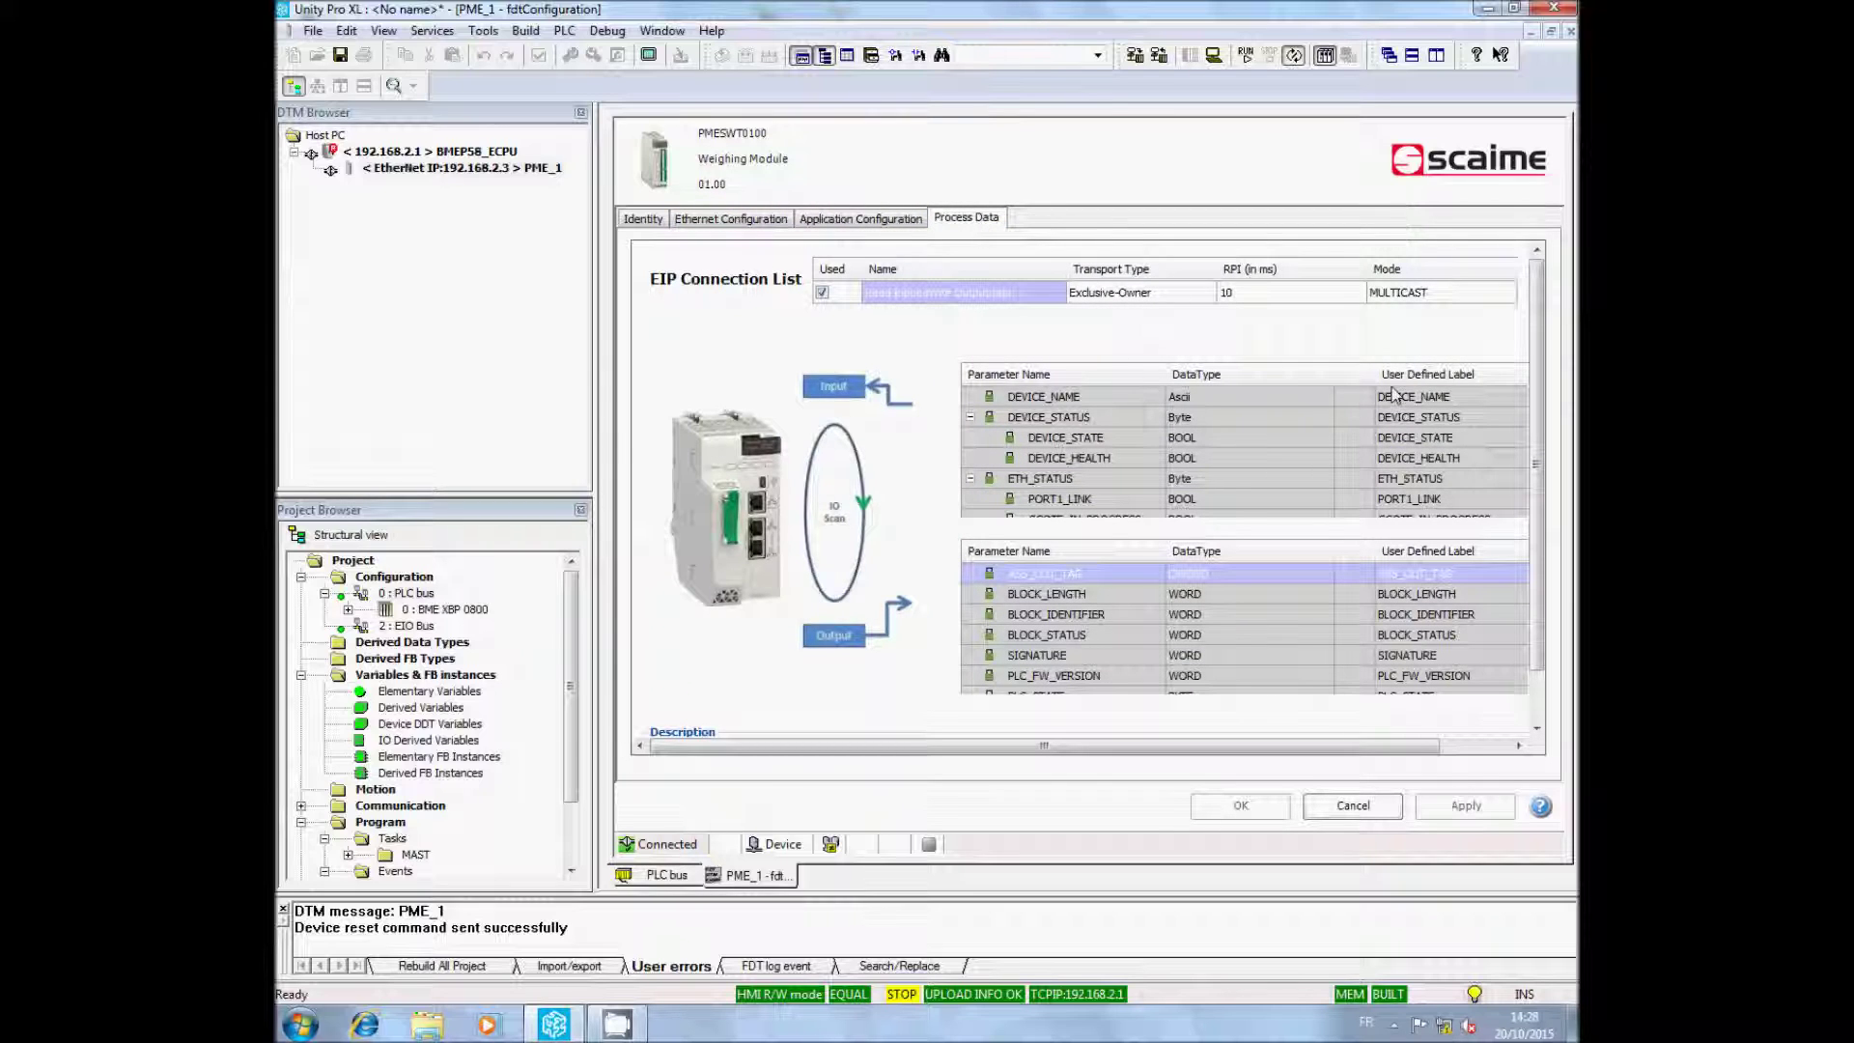
pyautogui.scroll(-2, 1536, 599)
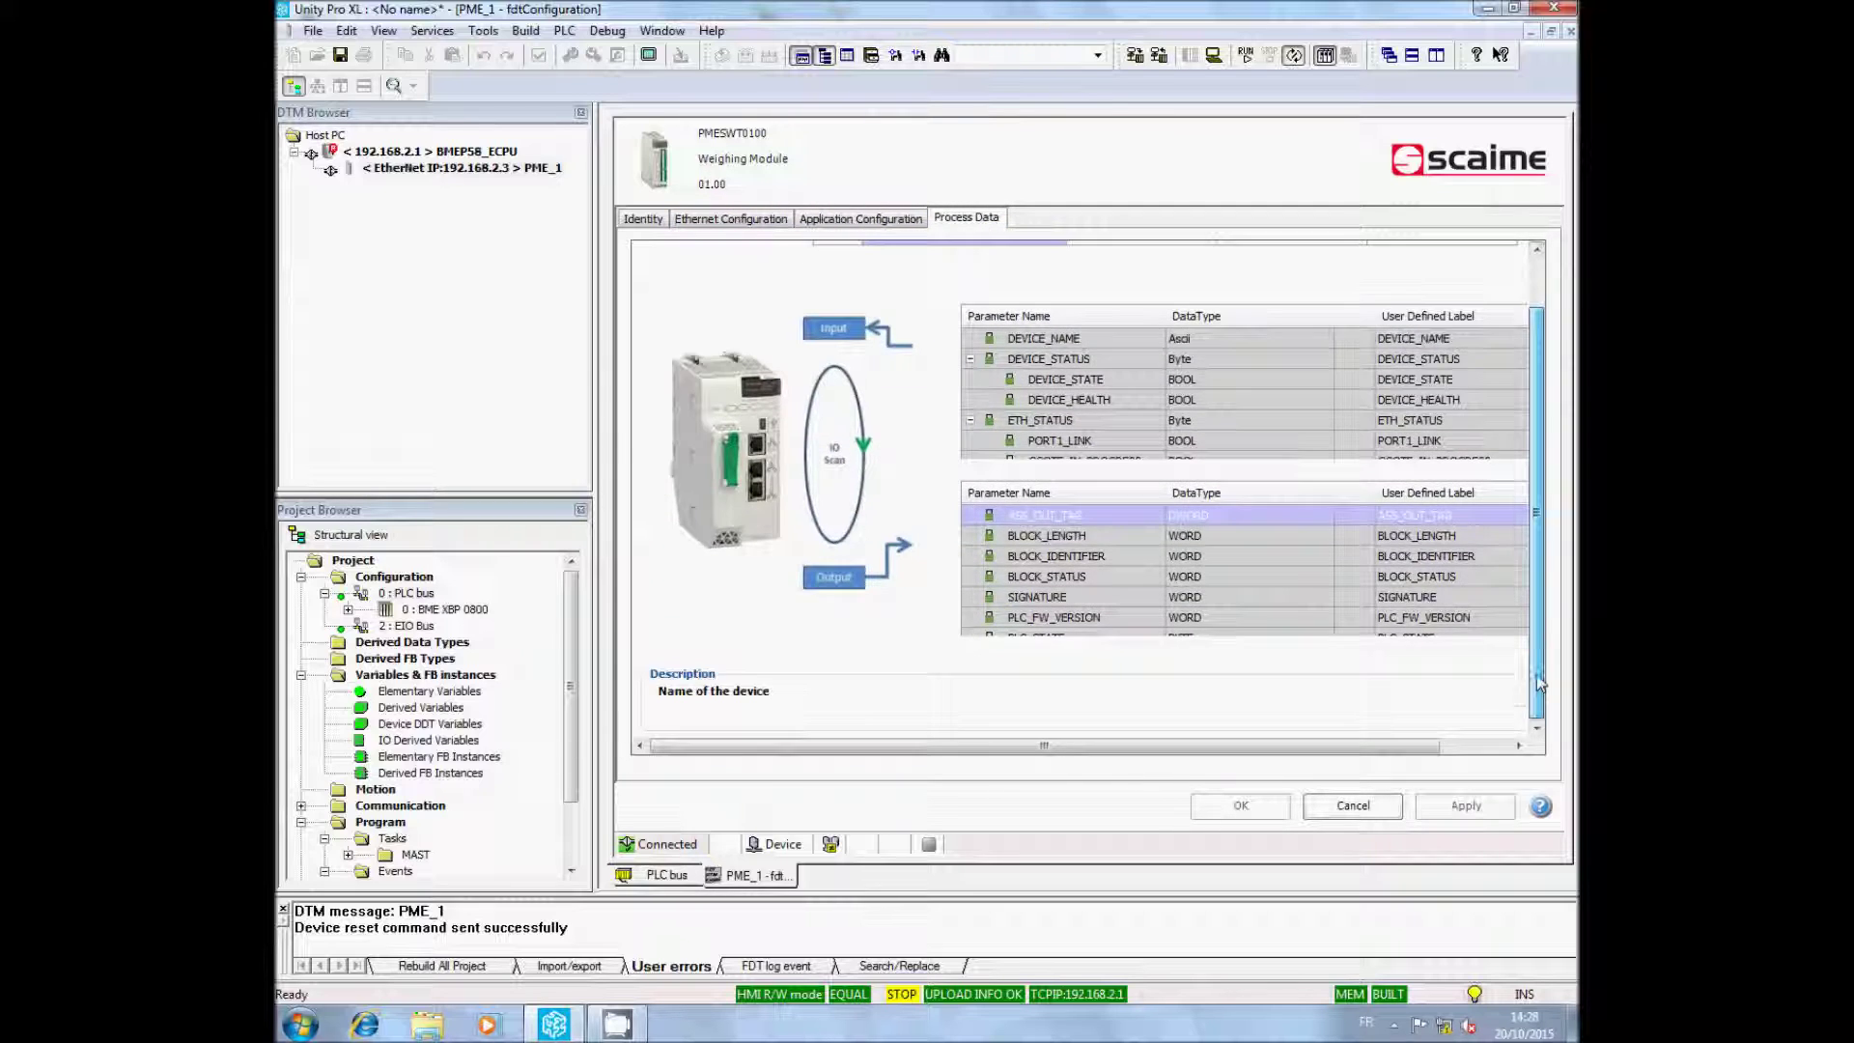
pyautogui.scroll(2, 1535, 598)
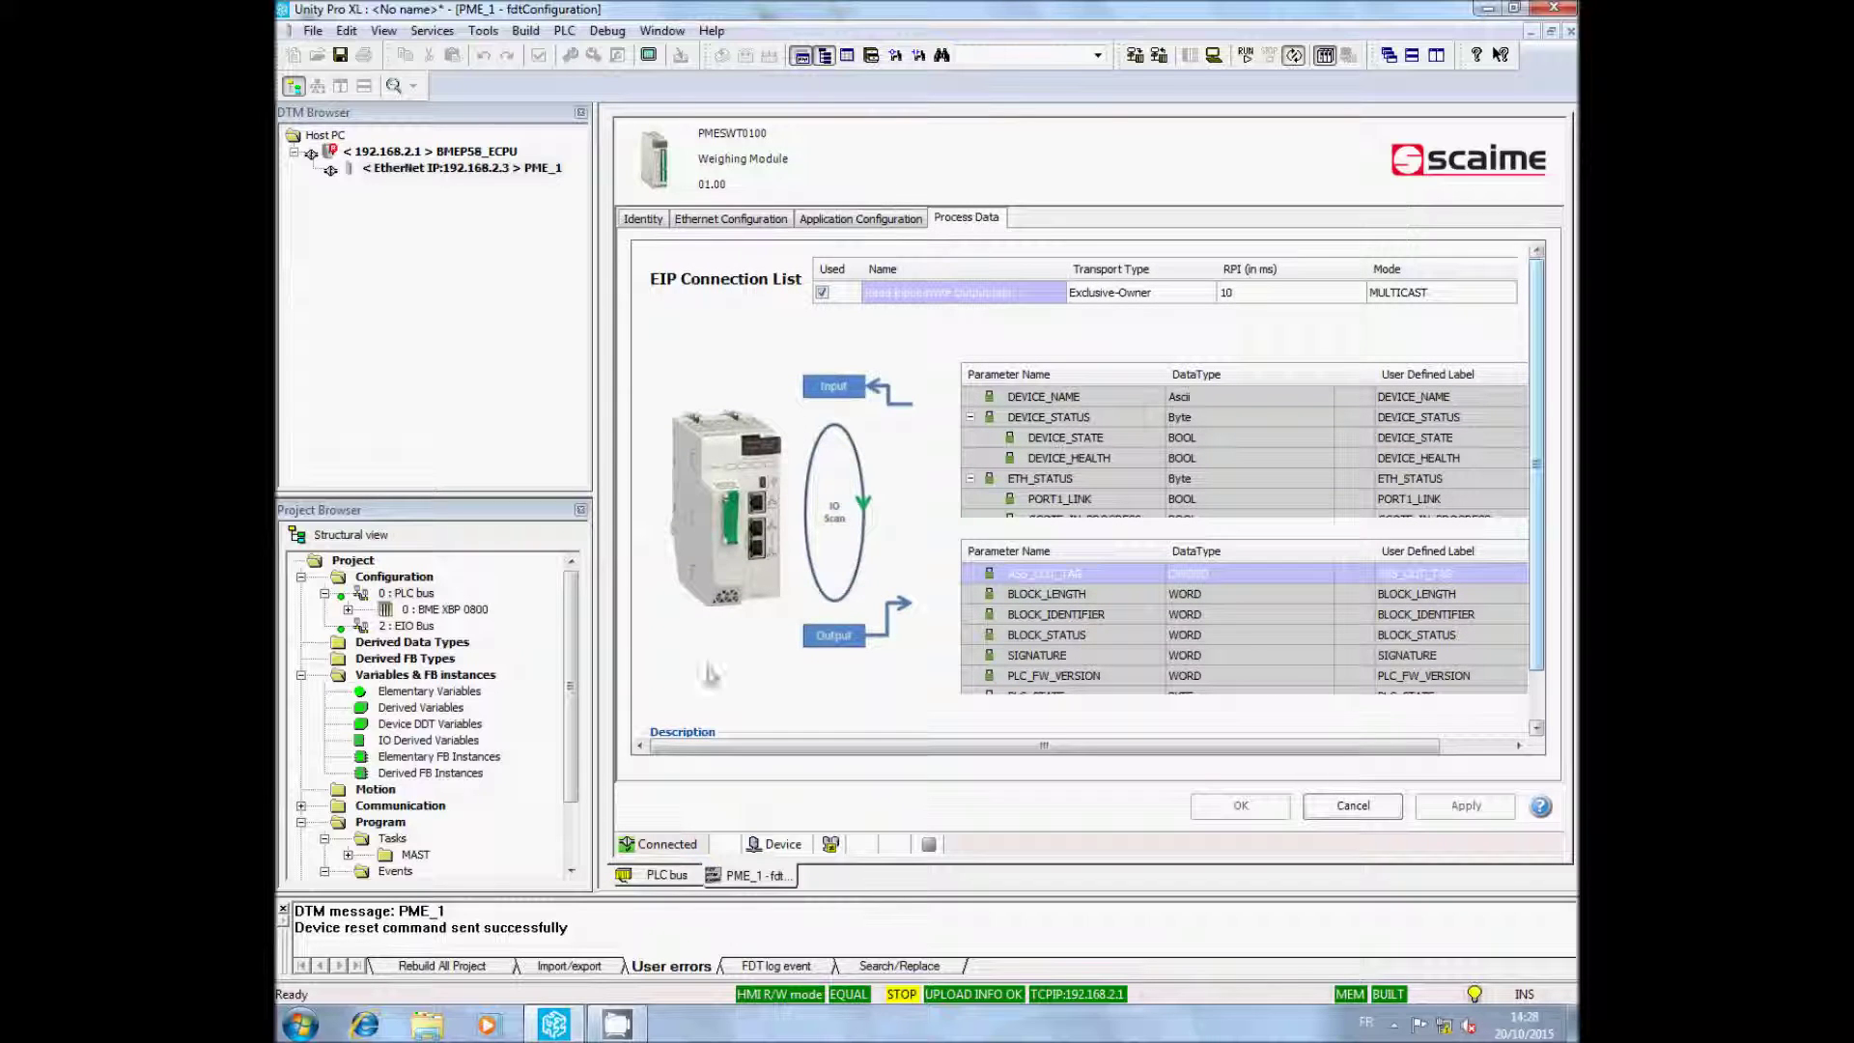
pyautogui.rightClick(777, 884)
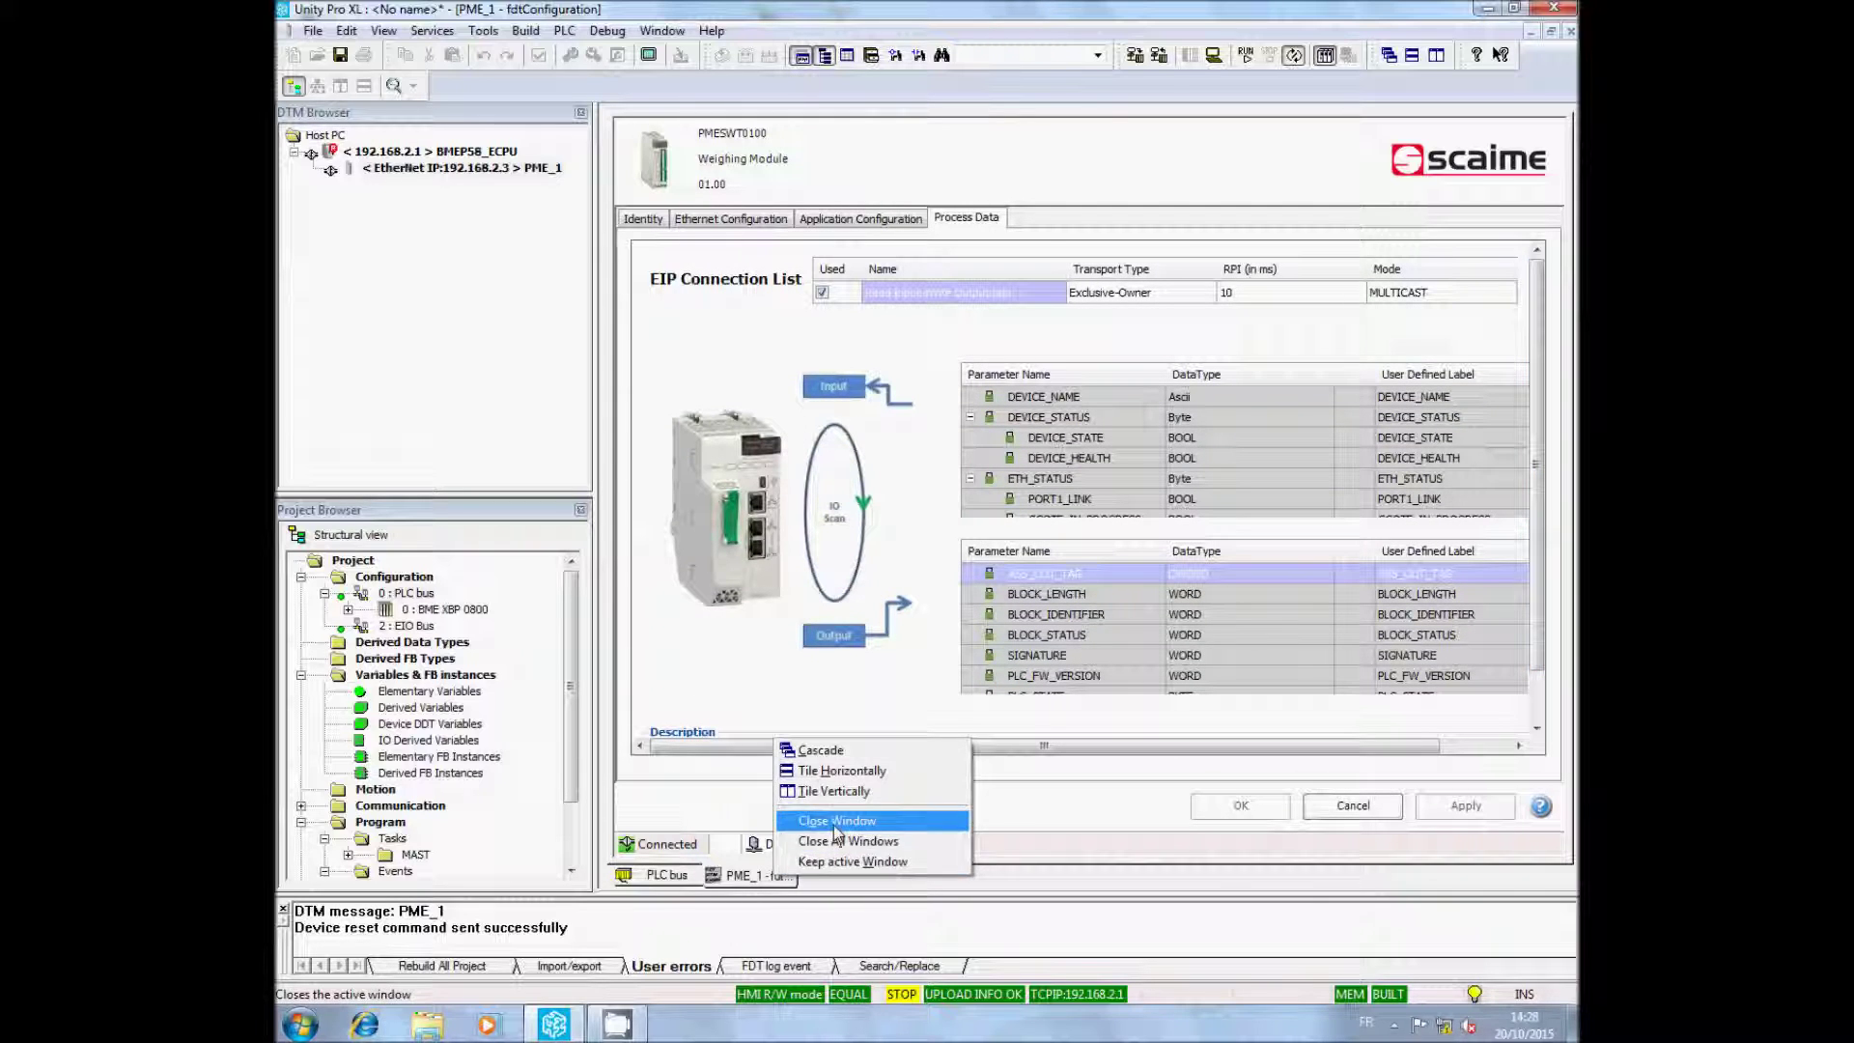
pyautogui.click(833, 823)
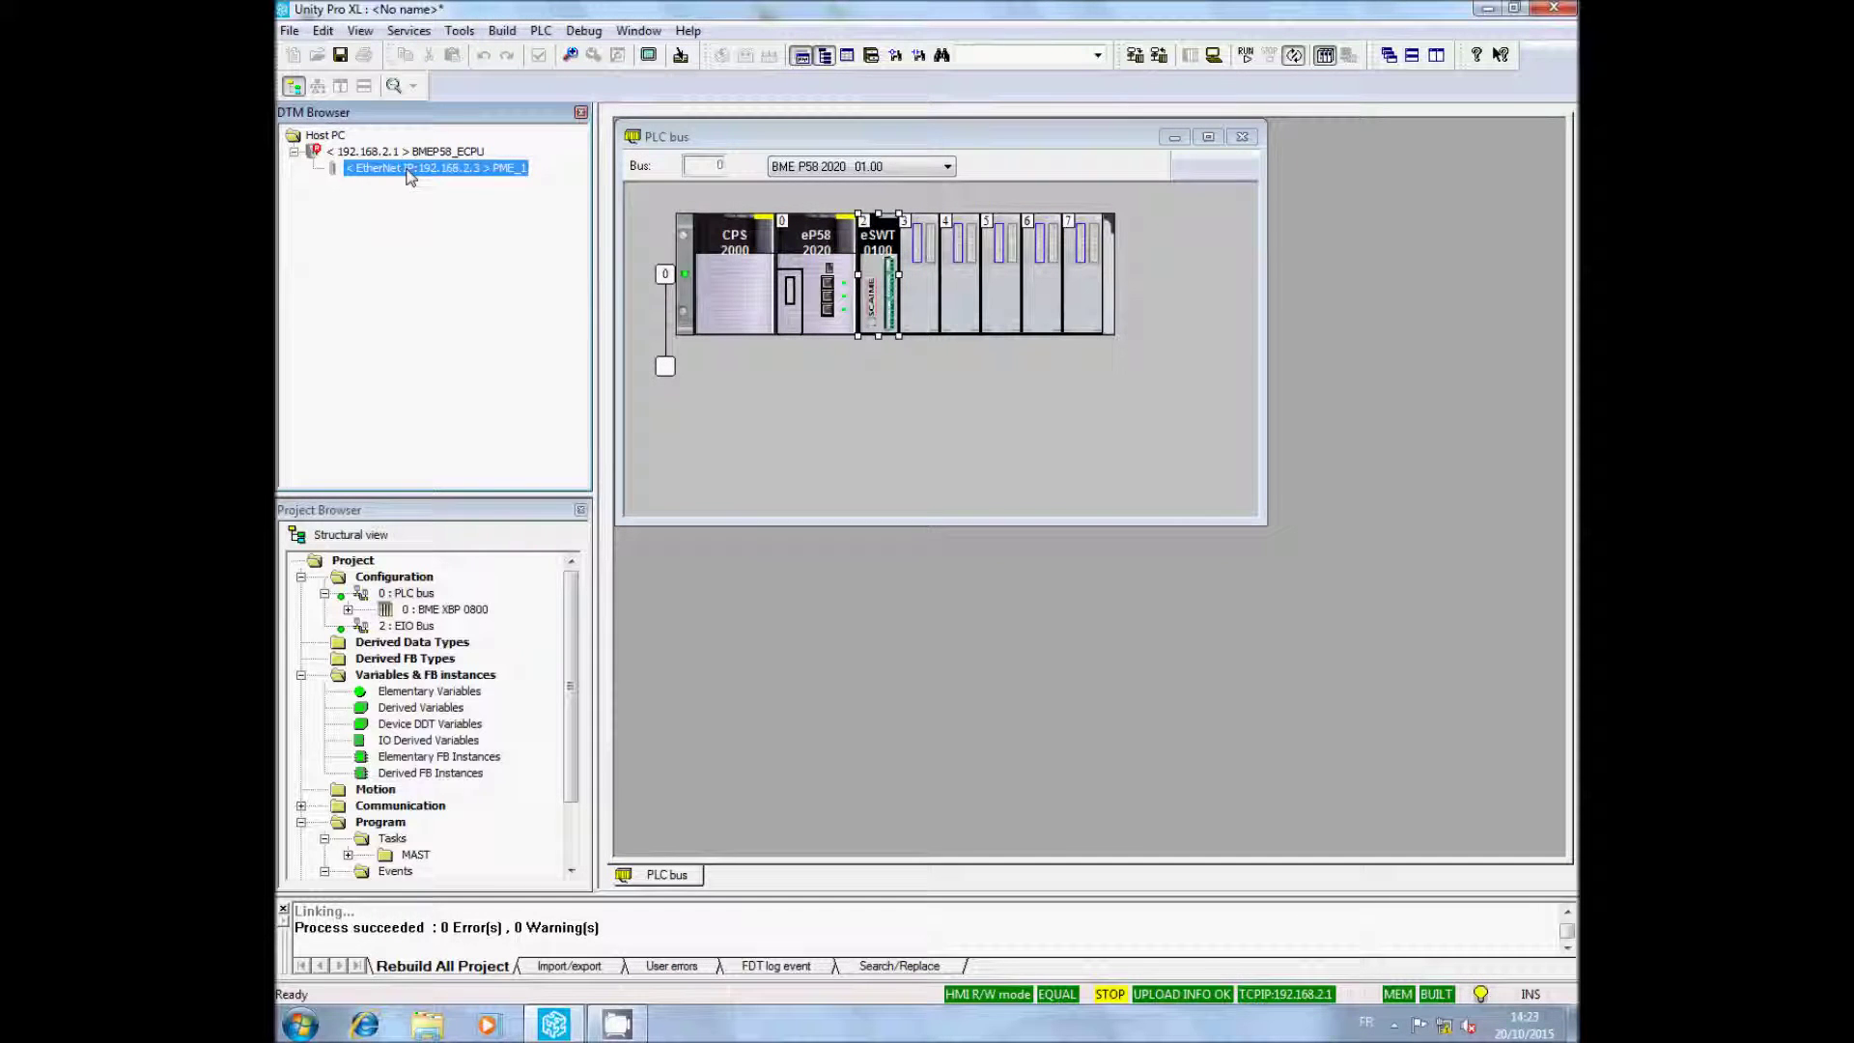
pyautogui.rightClick(409, 174)
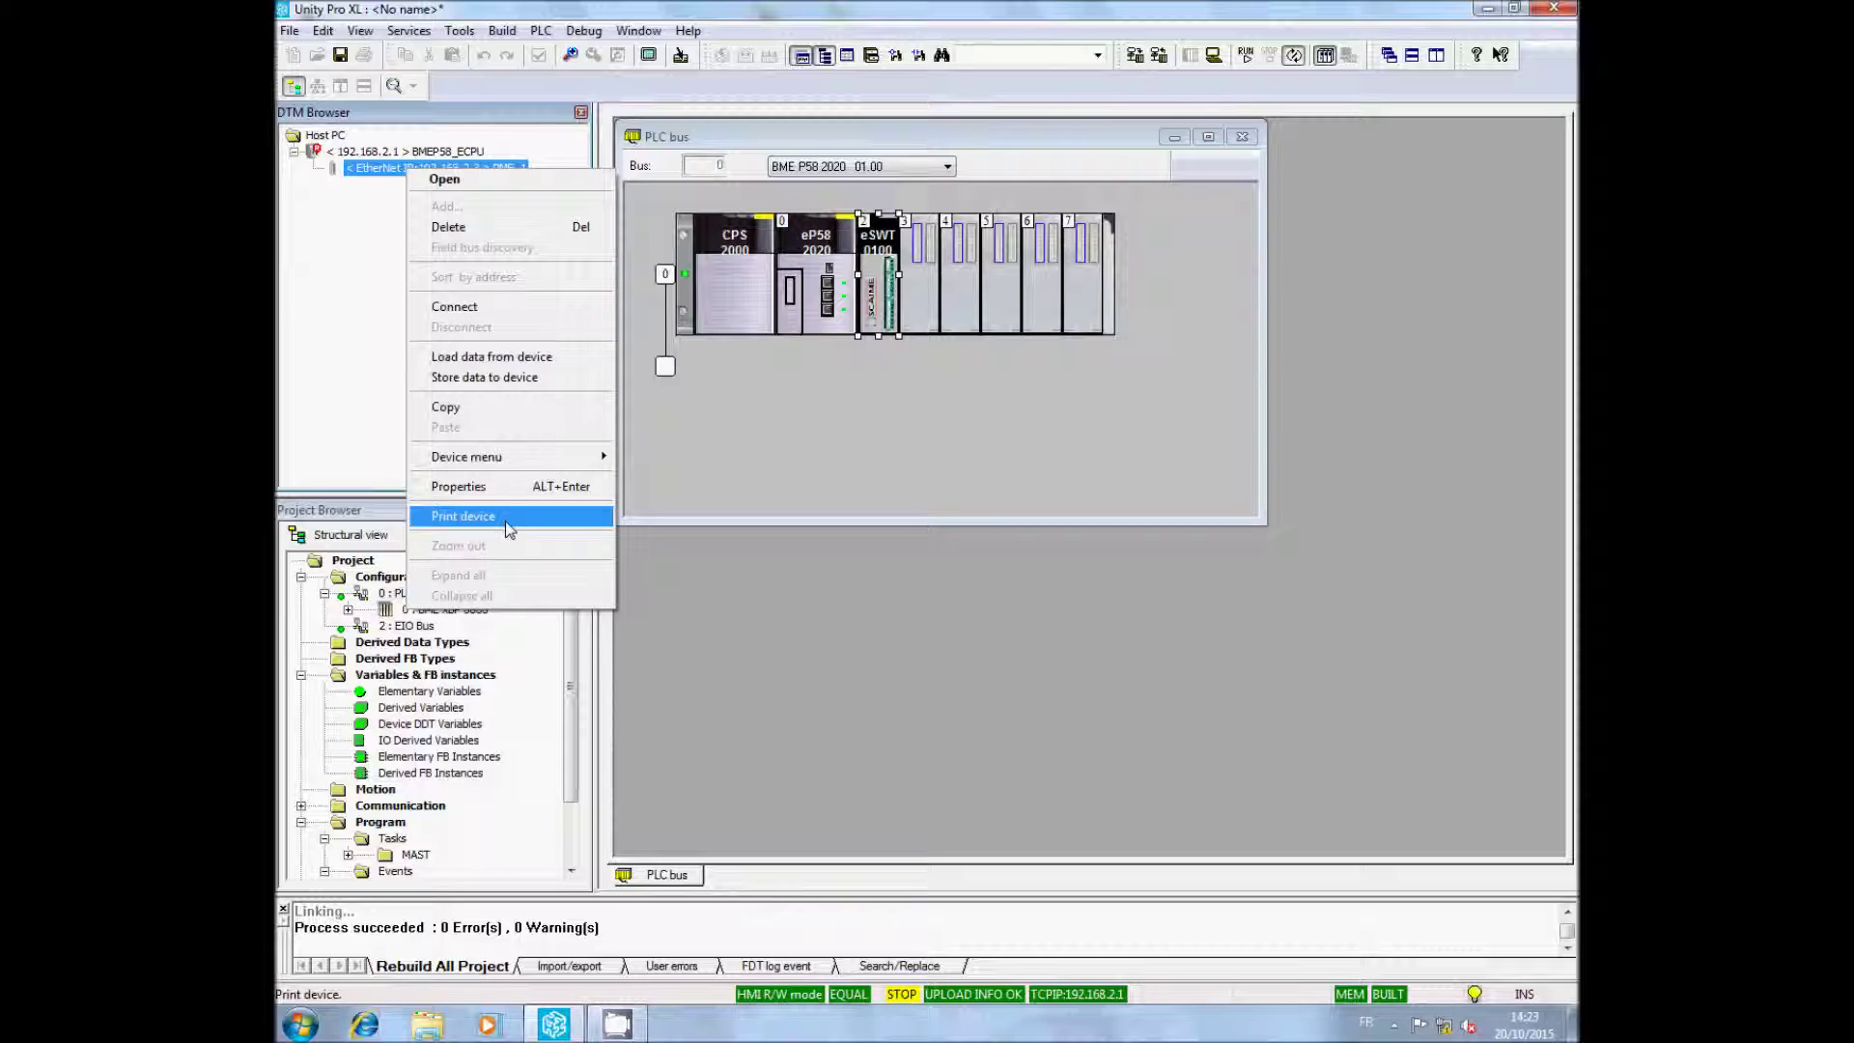
# Step: Transfer PME_1's configuration to the FDR server and acknowledge the success and restart messages
pyautogui.moveTo(513, 467)
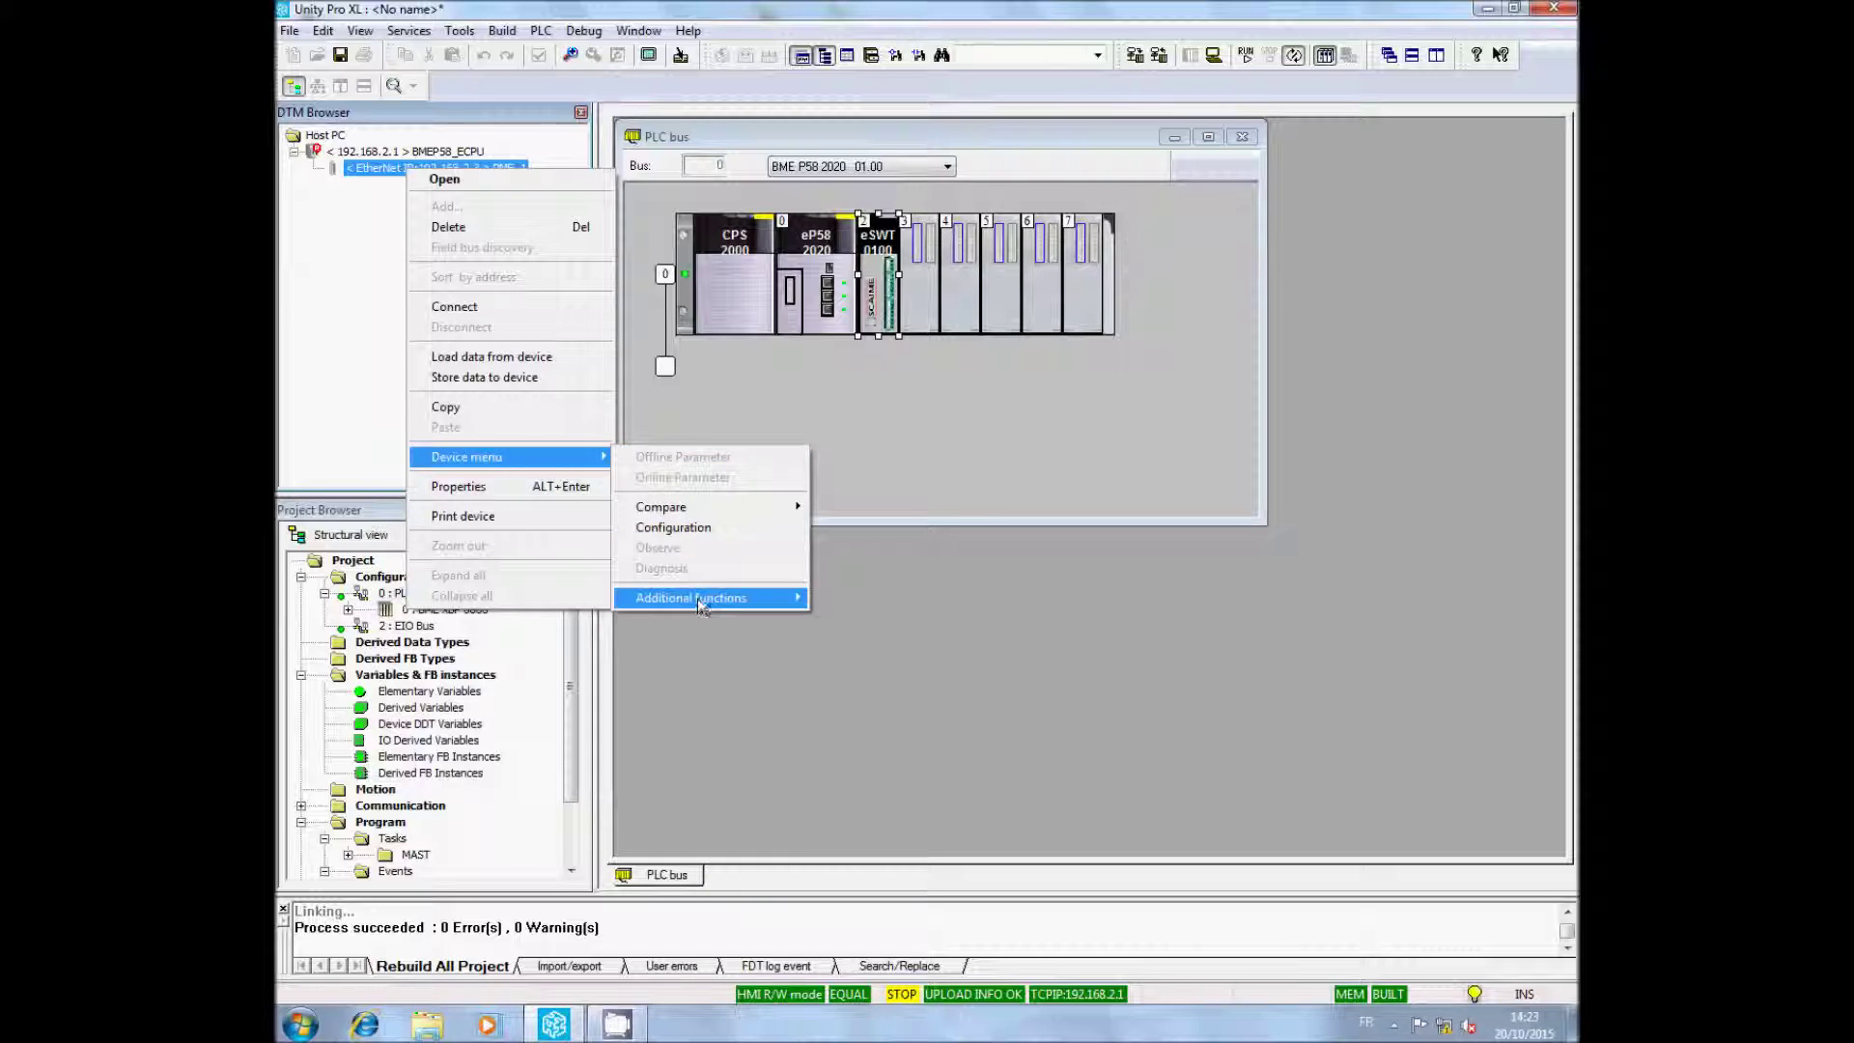
pyautogui.moveTo(704, 606)
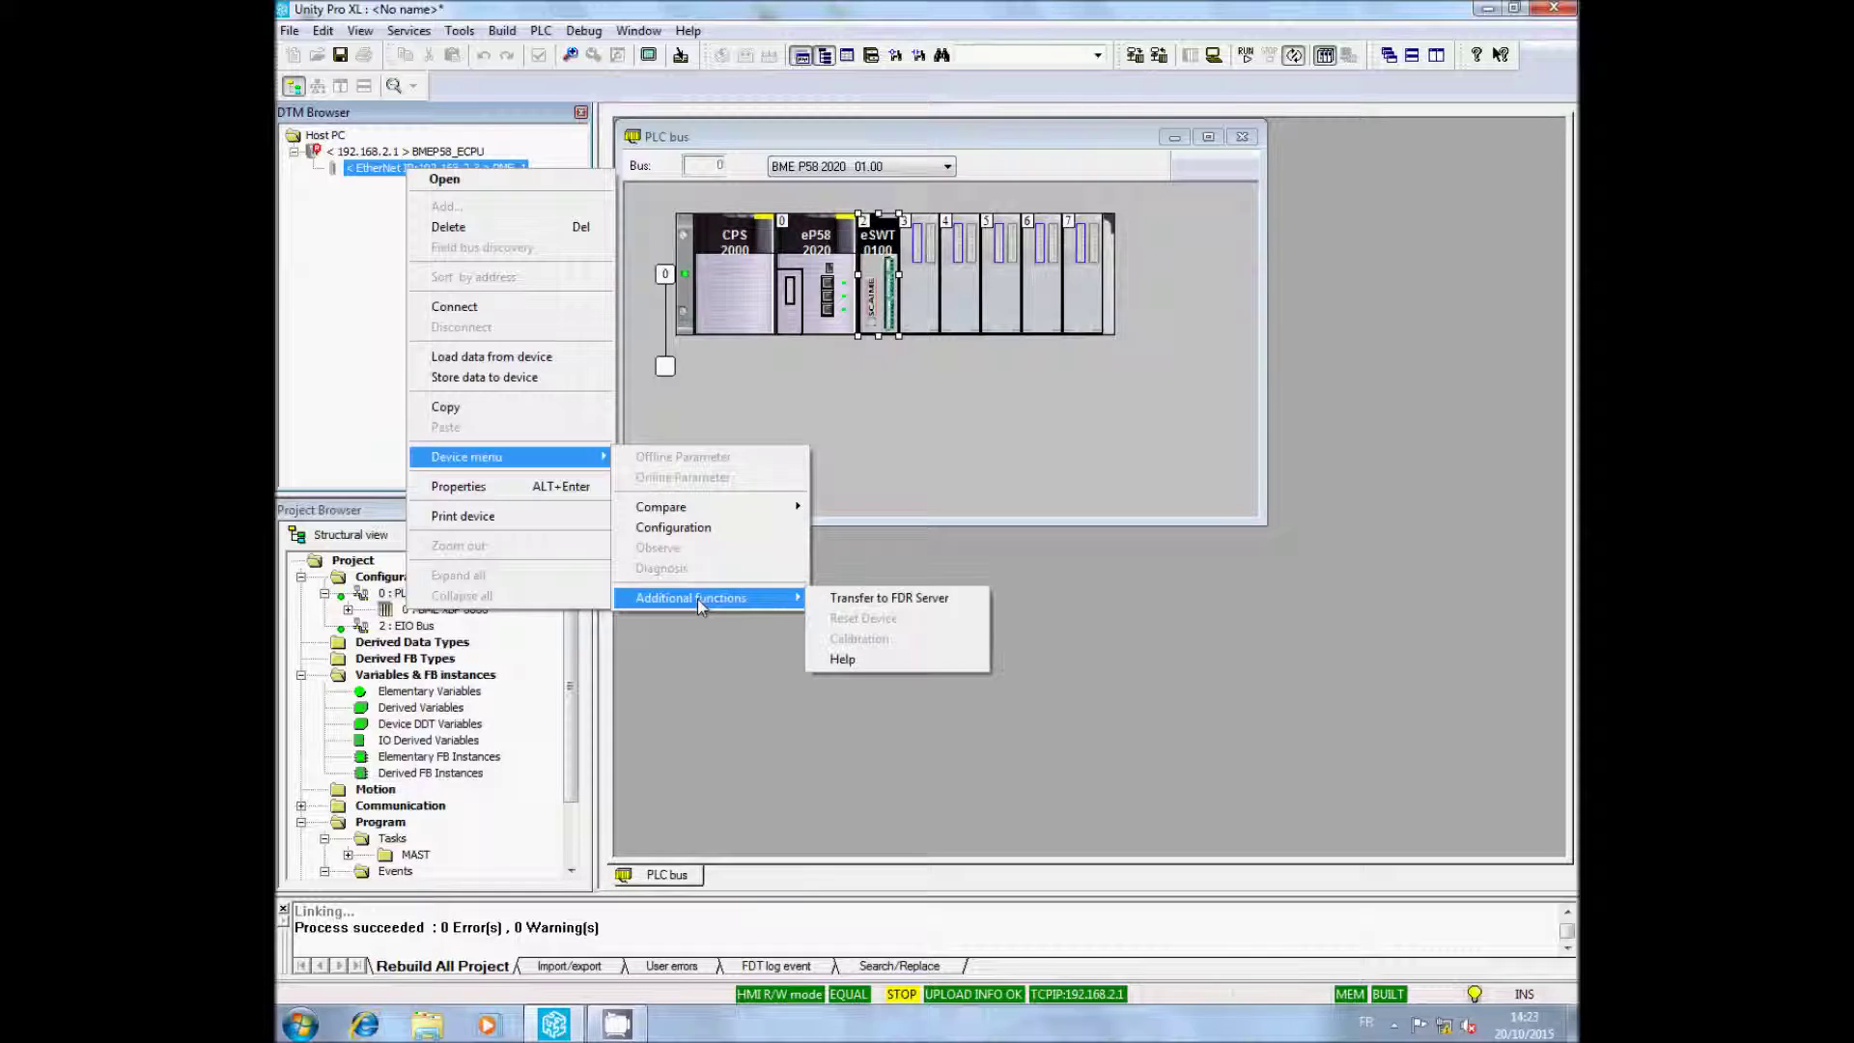
pyautogui.click(866, 599)
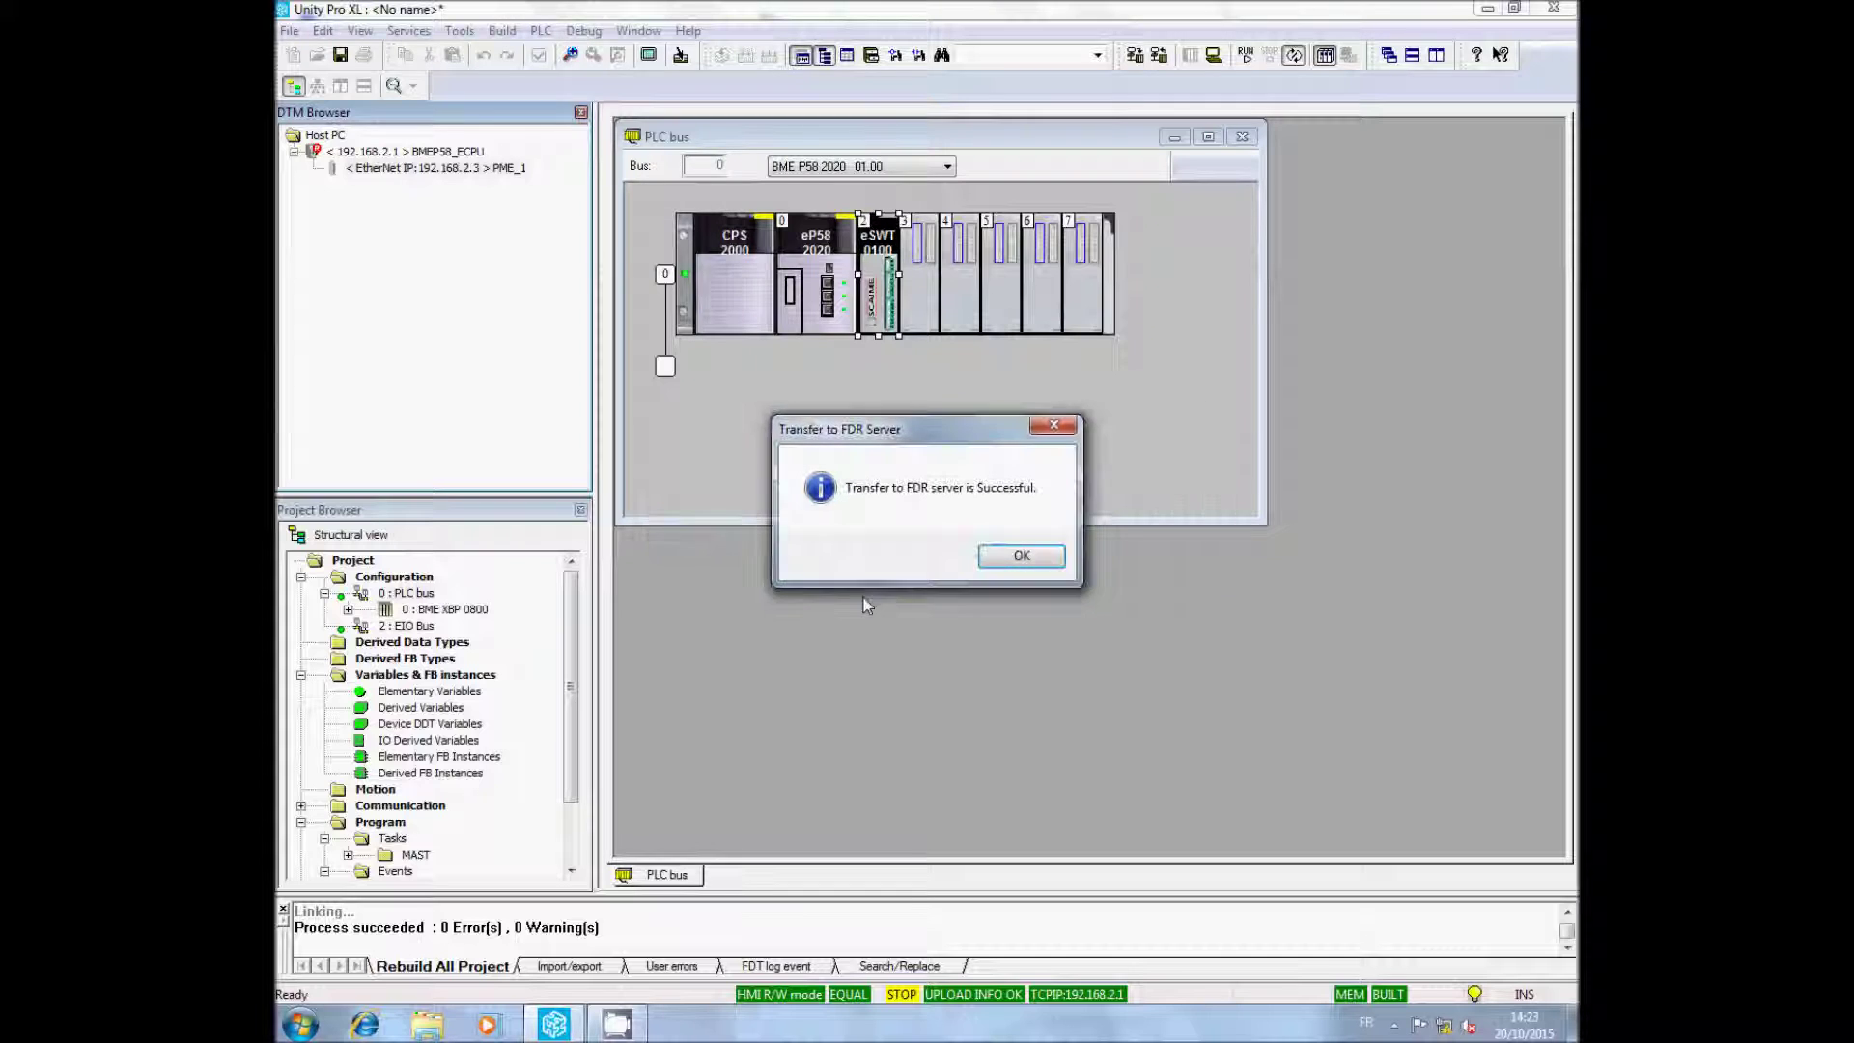
pyautogui.click(1012, 562)
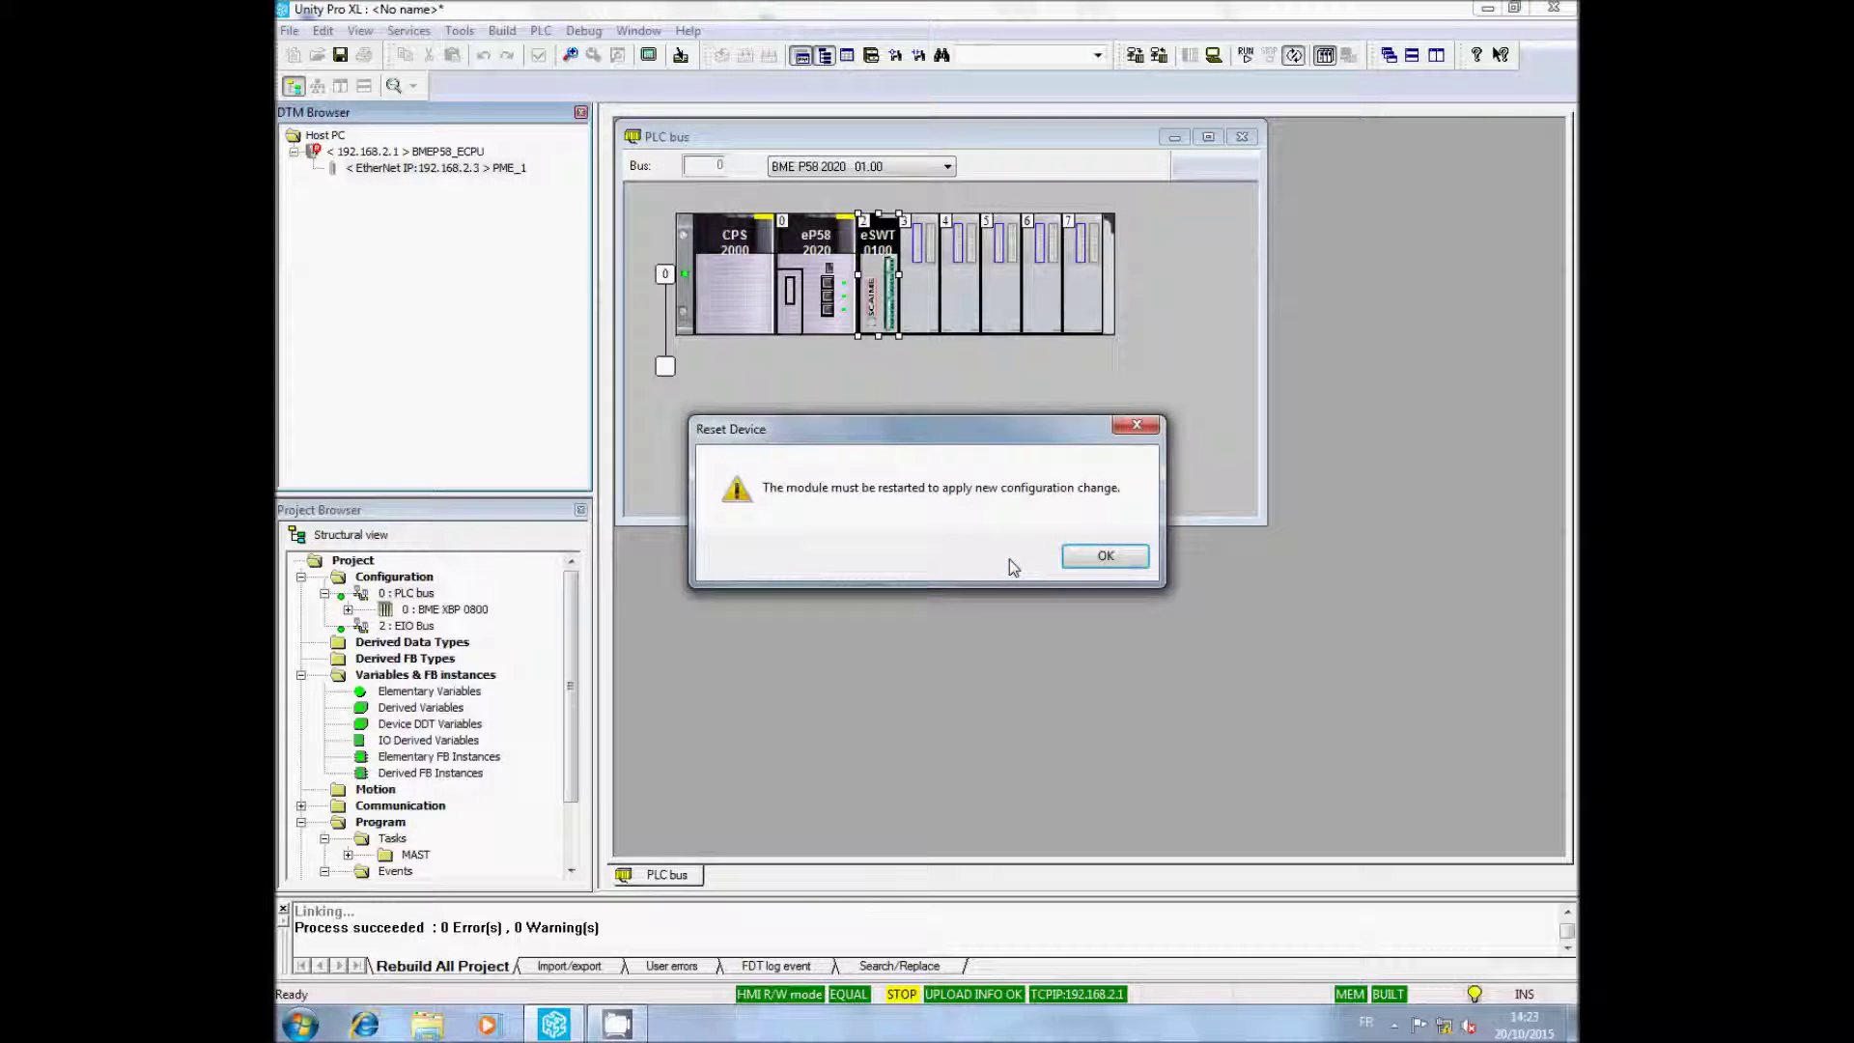
pyautogui.click(1106, 558)
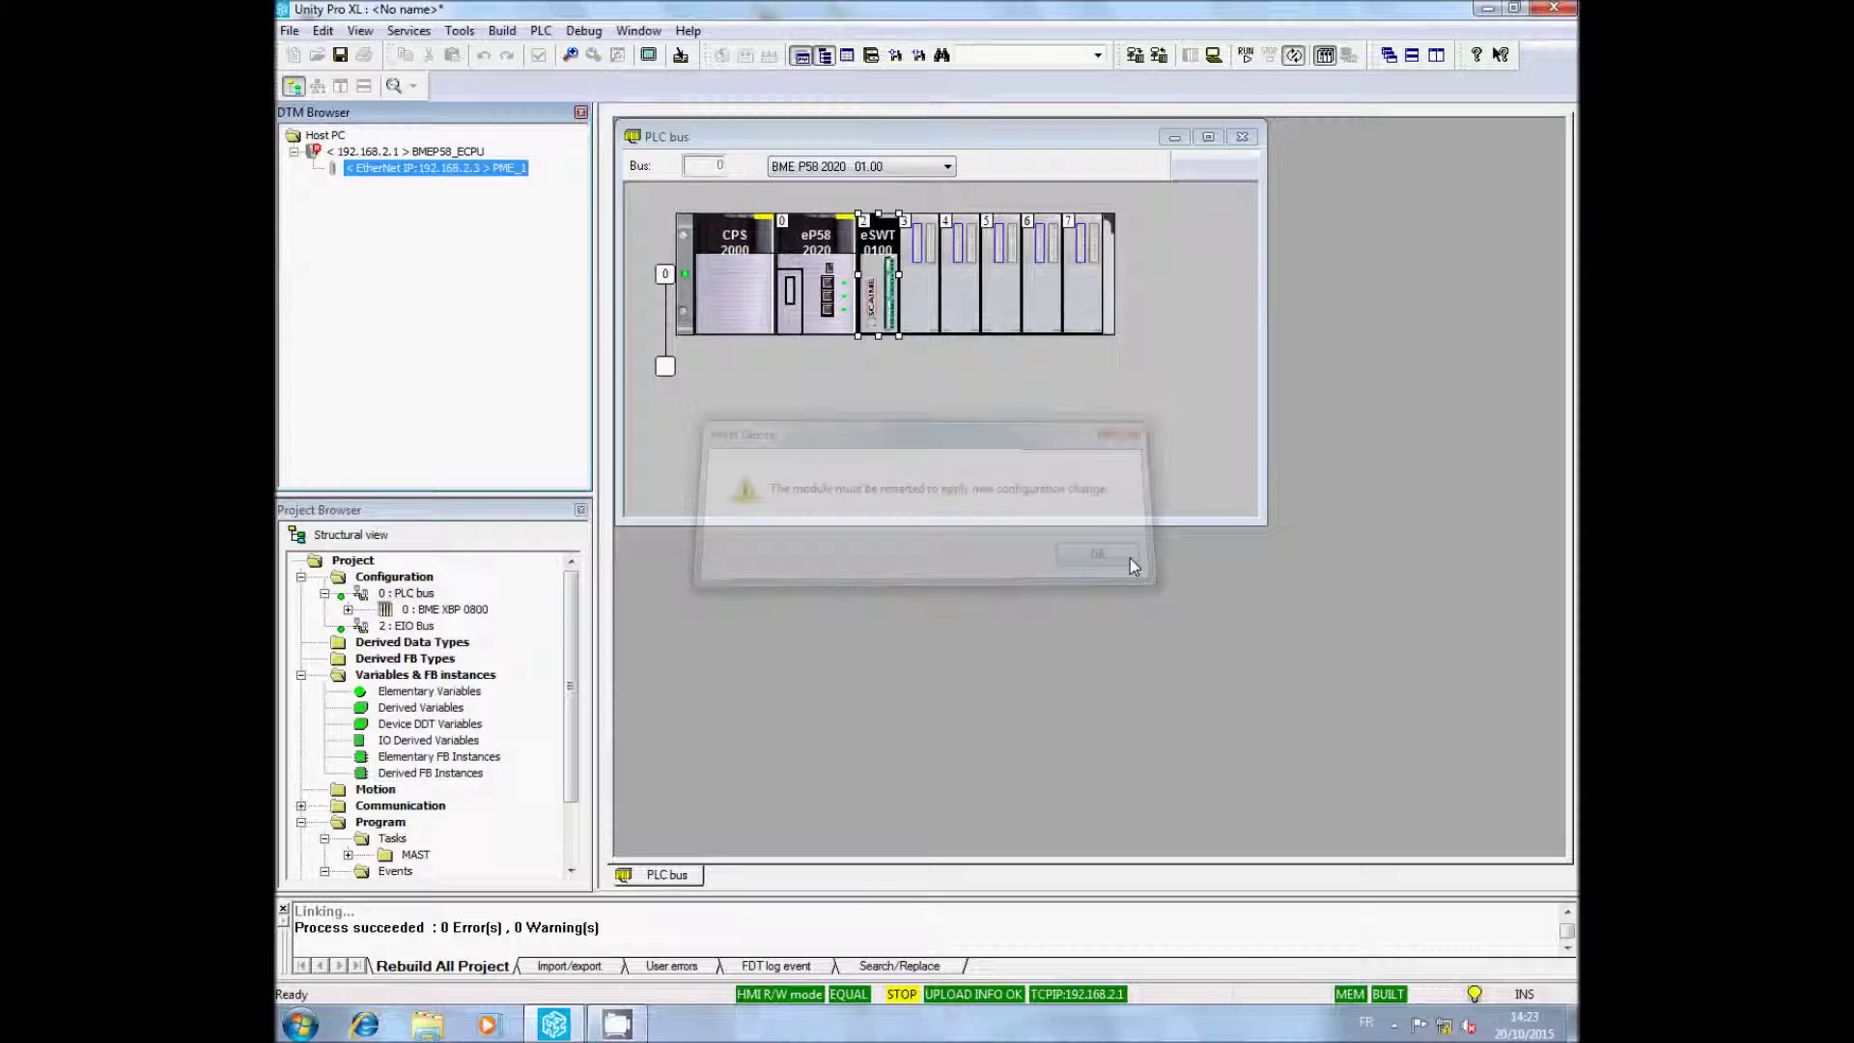
pyautogui.rightClick(373, 176)
# Step: Connect to PME_1 and open its Calibration window maximized
pyautogui.click(490, 304)
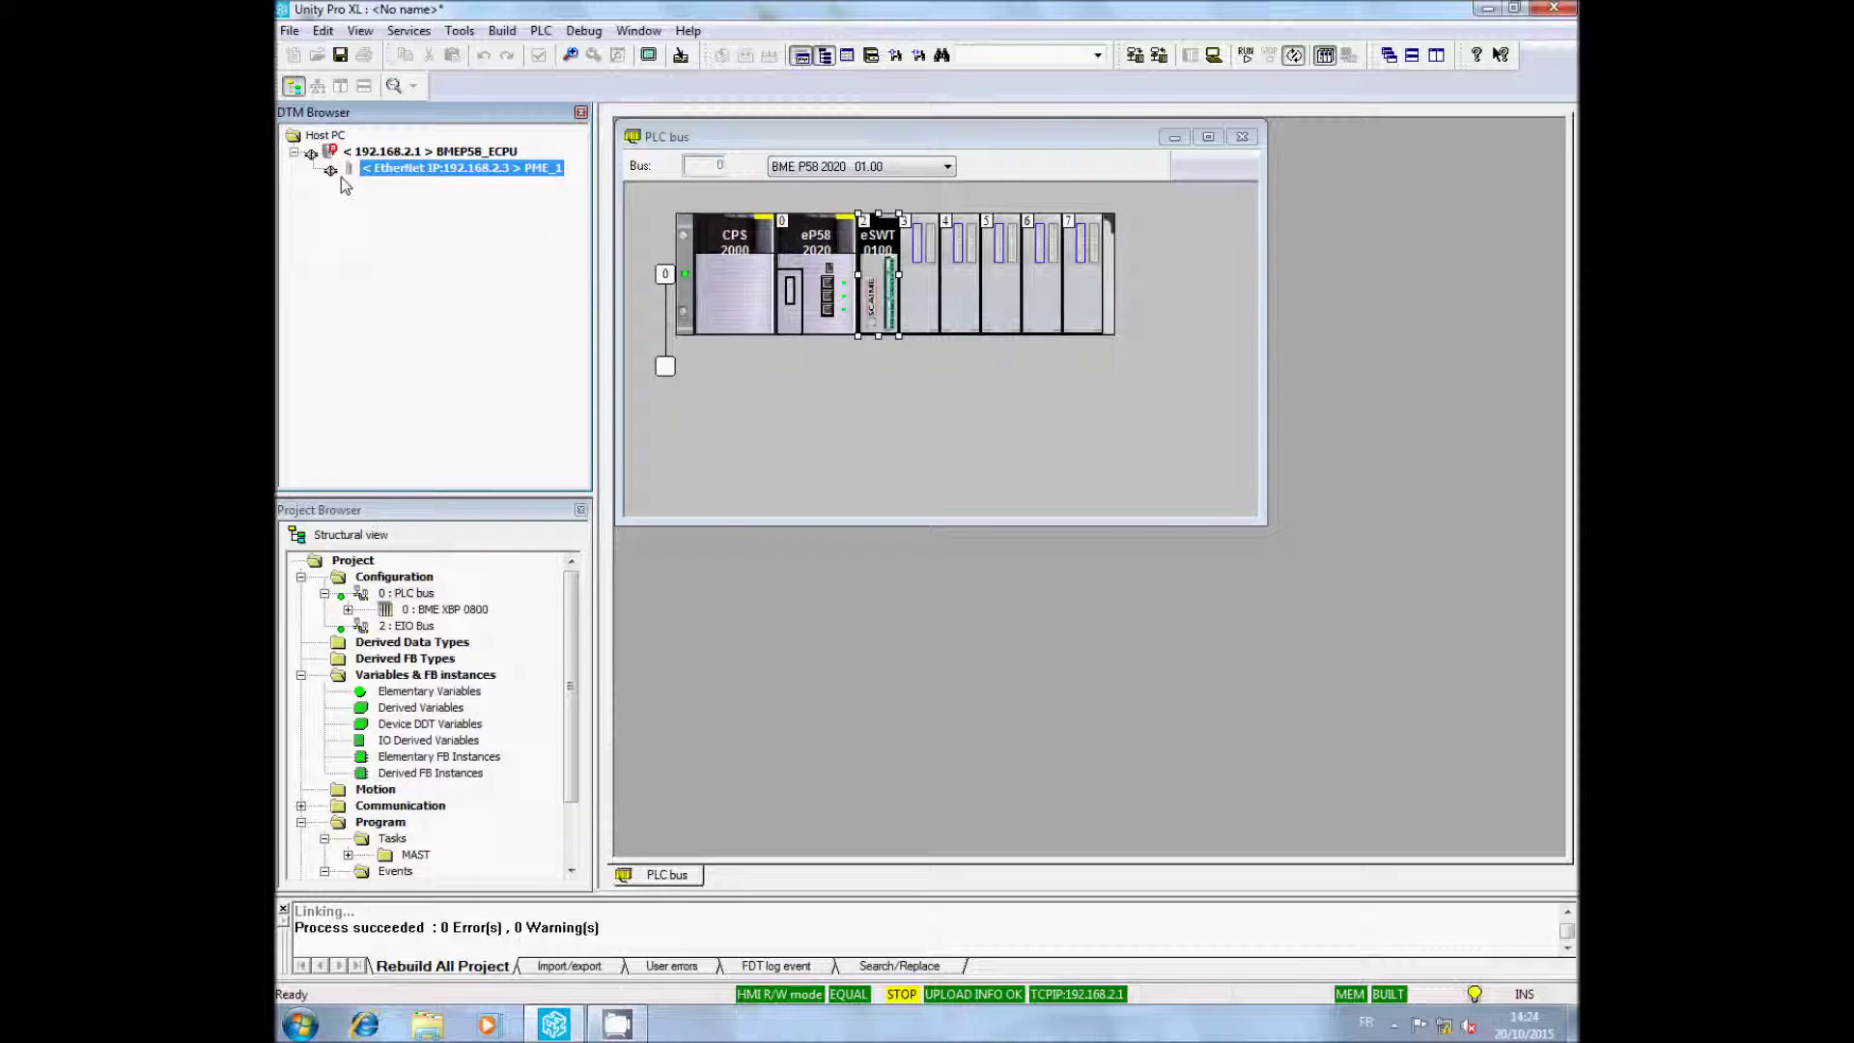
pyautogui.rightClick(445, 177)
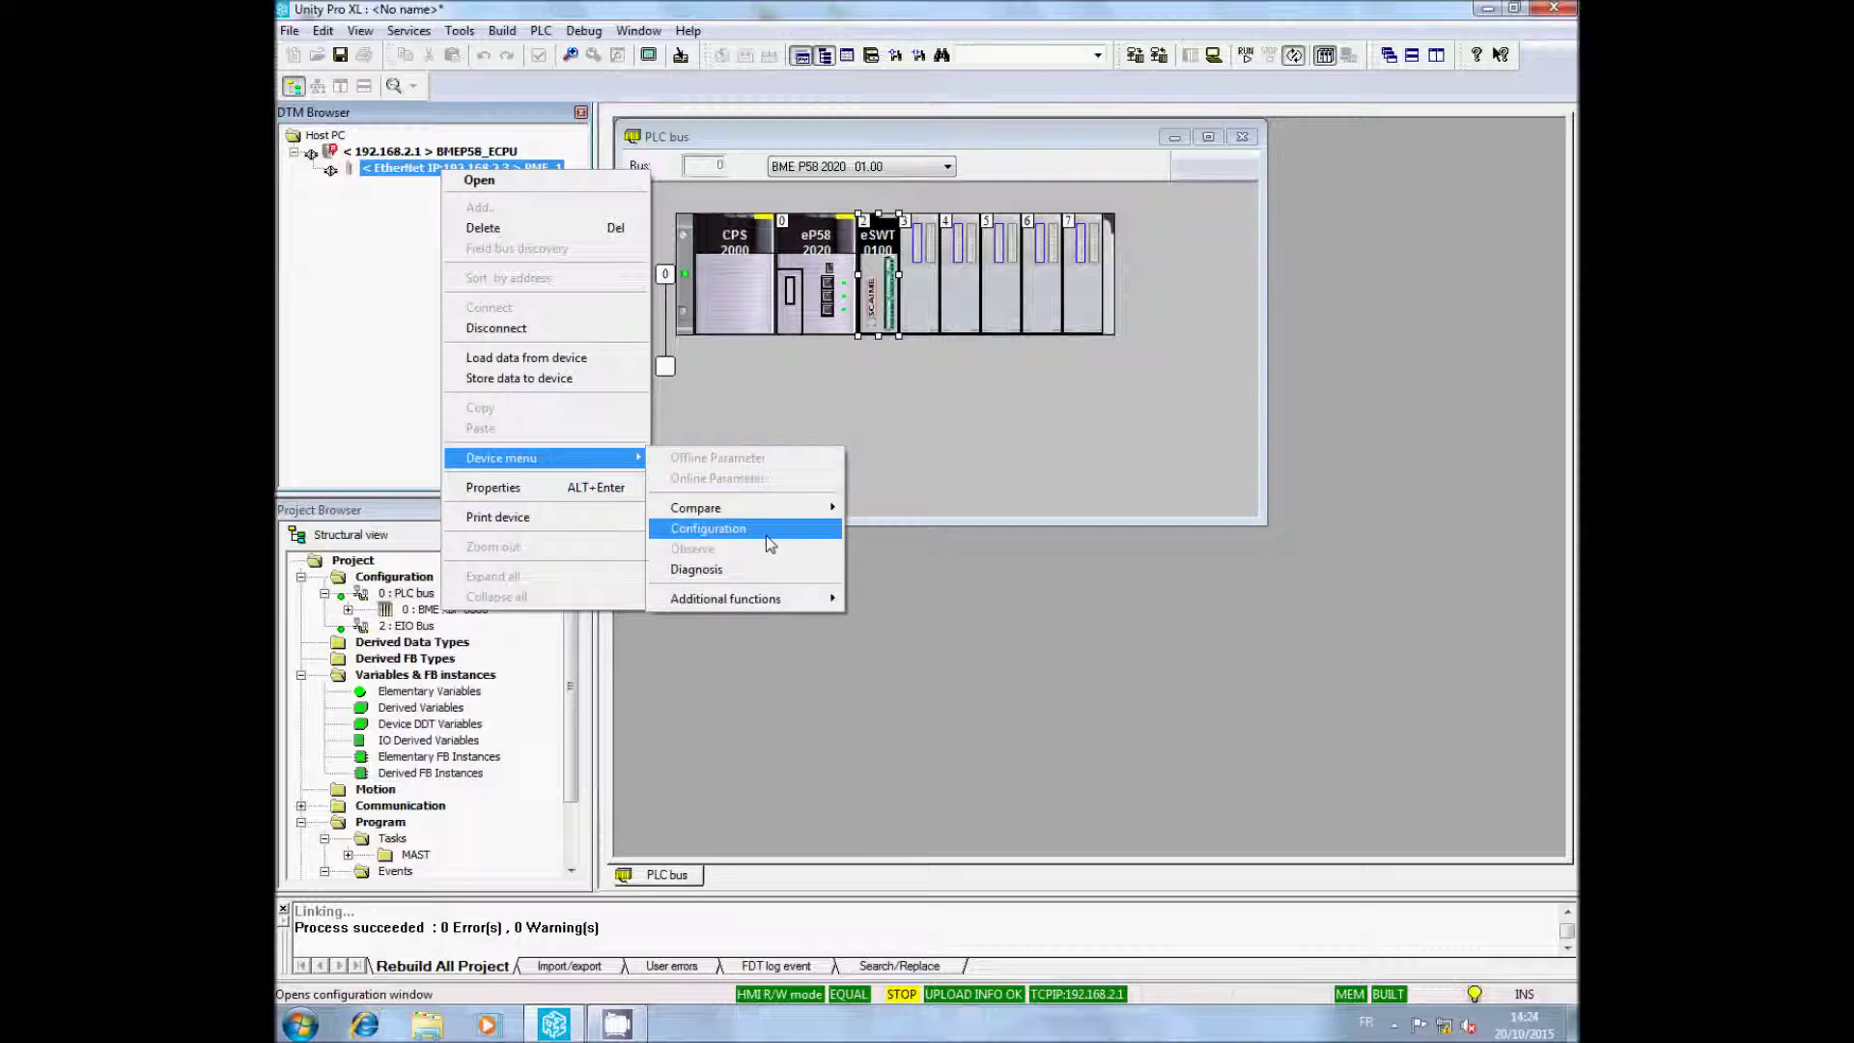
pyautogui.moveTo(747, 605)
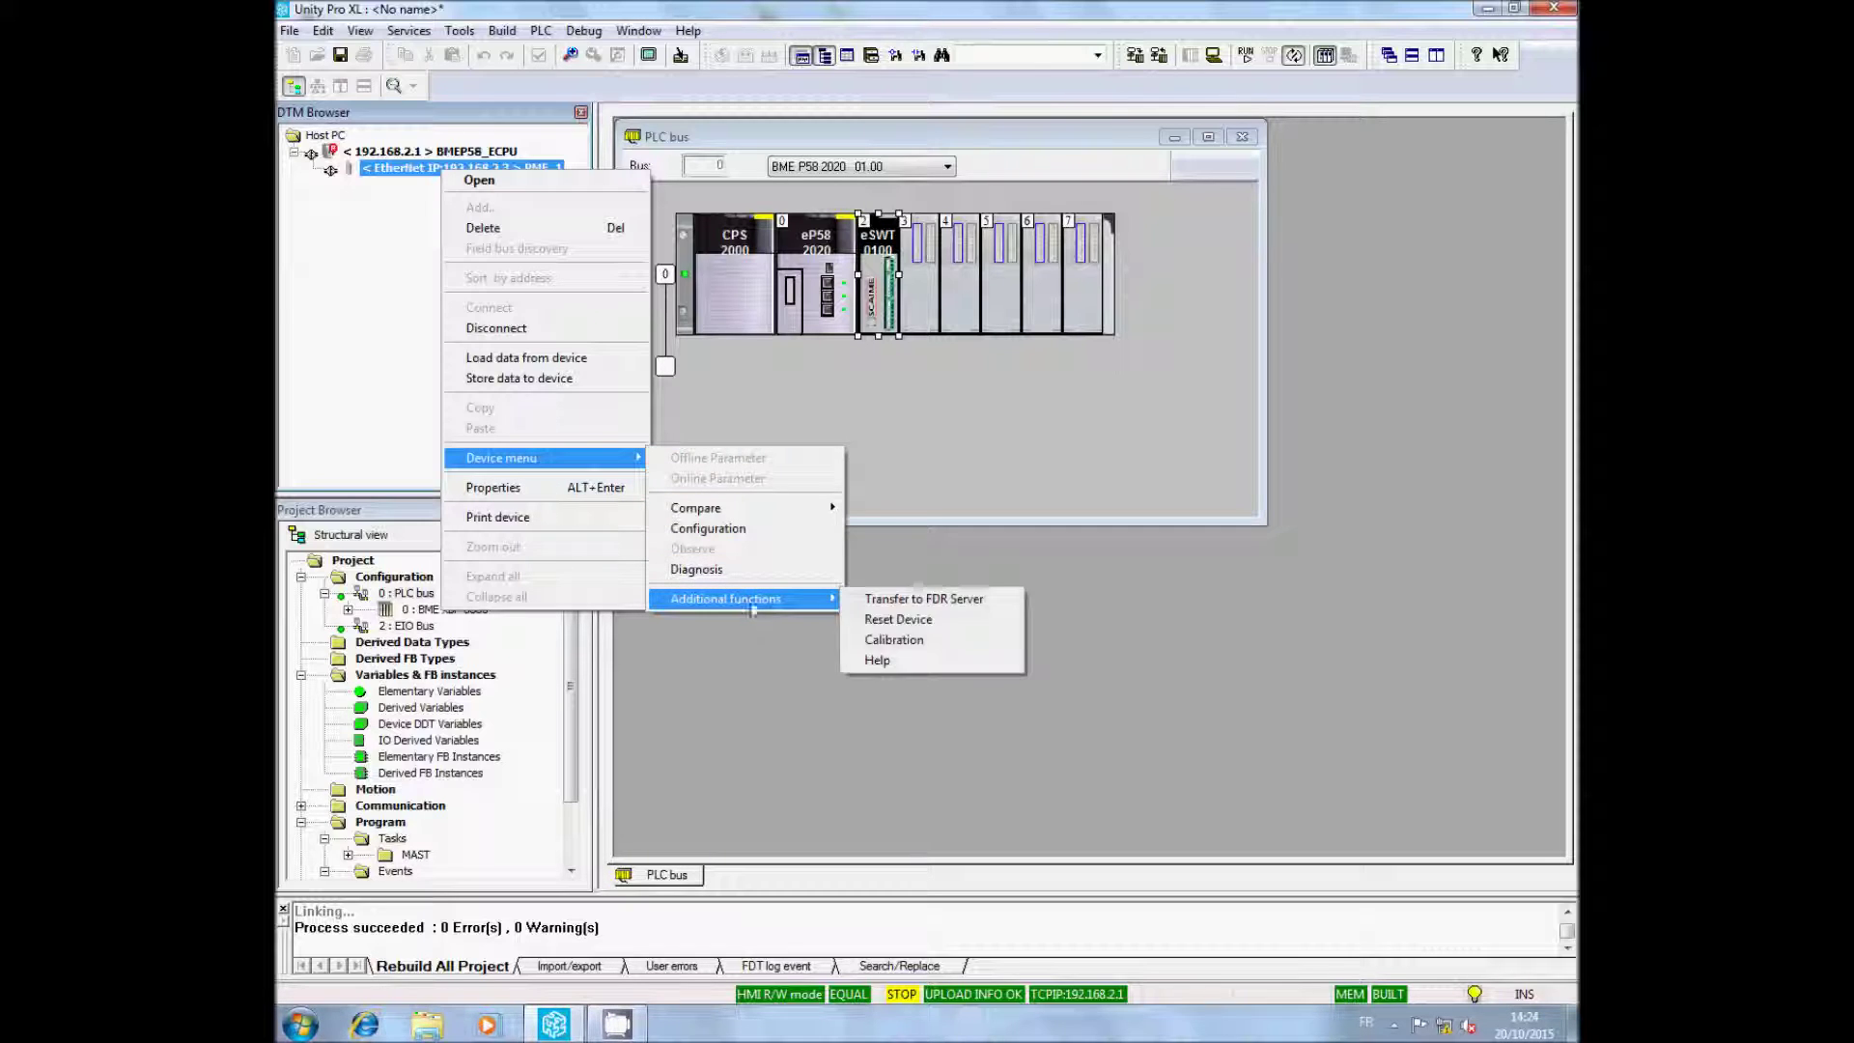
pyautogui.click(894, 641)
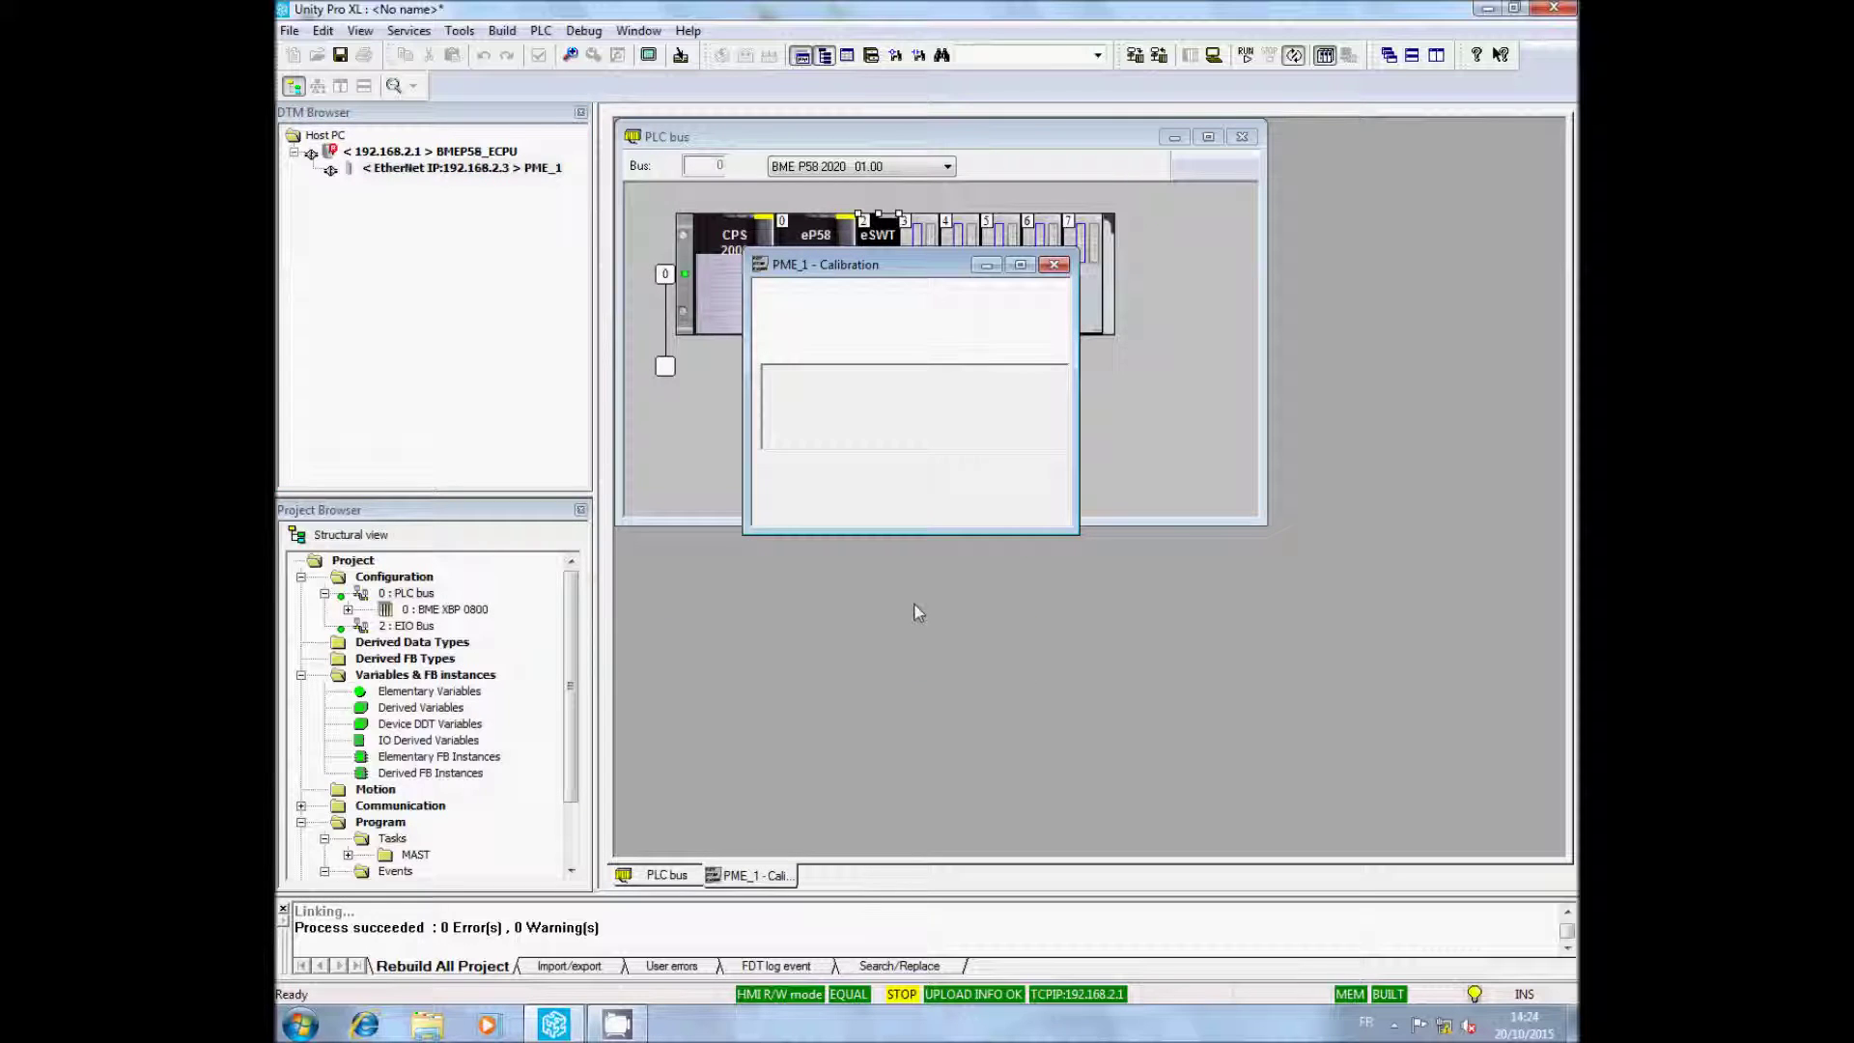
pyautogui.click(1018, 266)
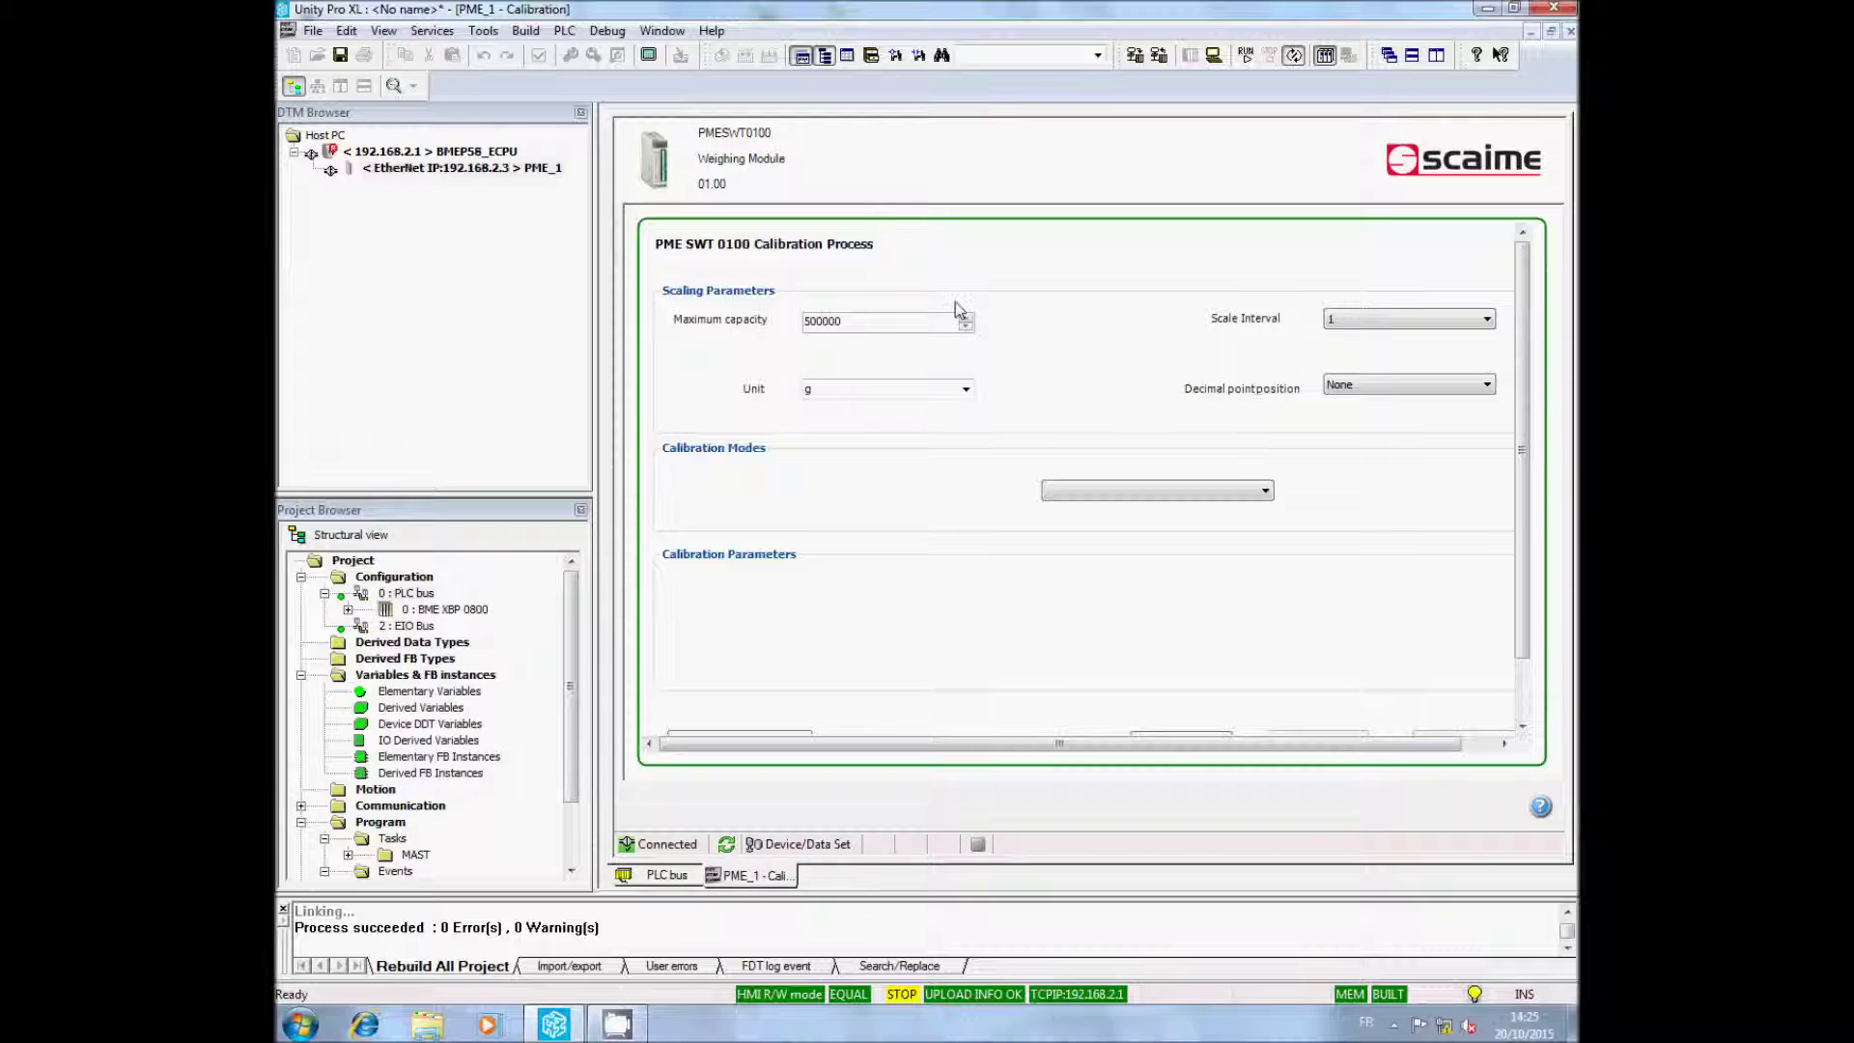
# Step: Change the Maximum capacity value to 5000
pyautogui.doubleClick(863, 322)
pyautogui.write('5')
pyautogui.scroll(-2, 1526, 413)
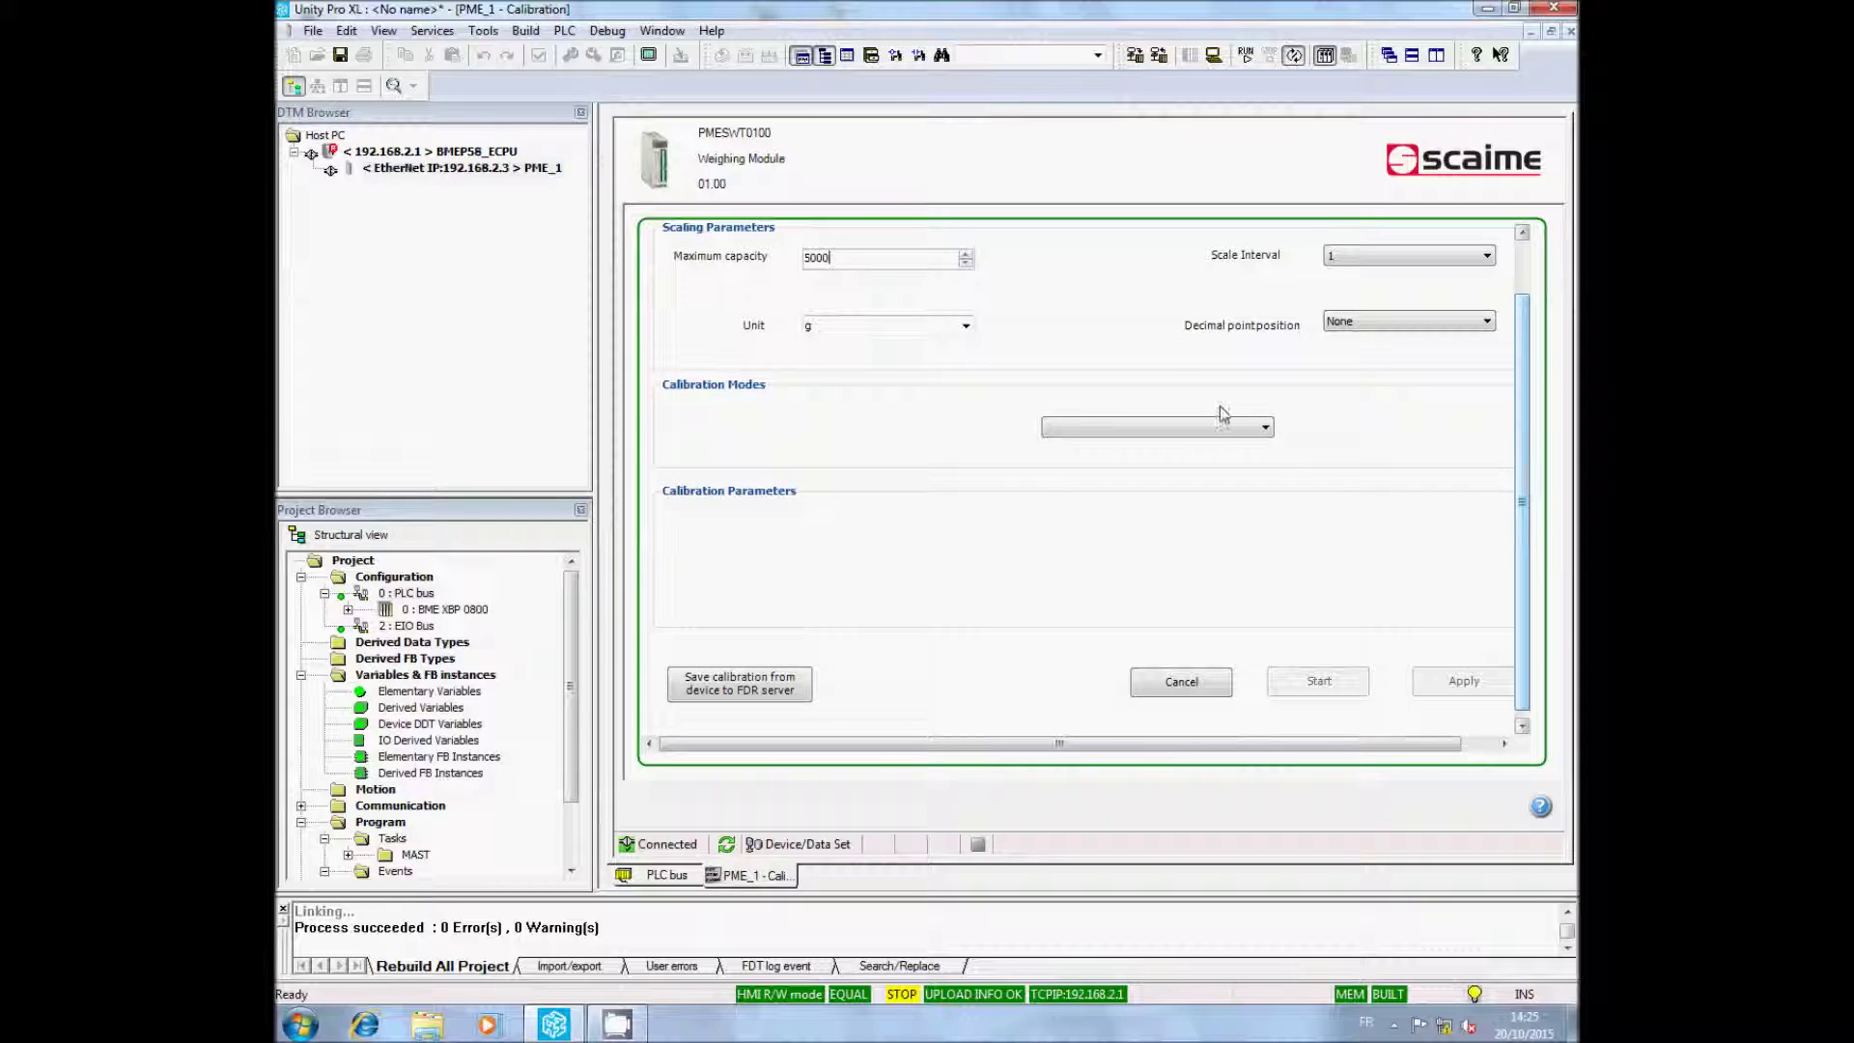
# Step: Select Physical Calibration mode and apply a Calibration Load 1 of 2000
pyautogui.click(1211, 431)
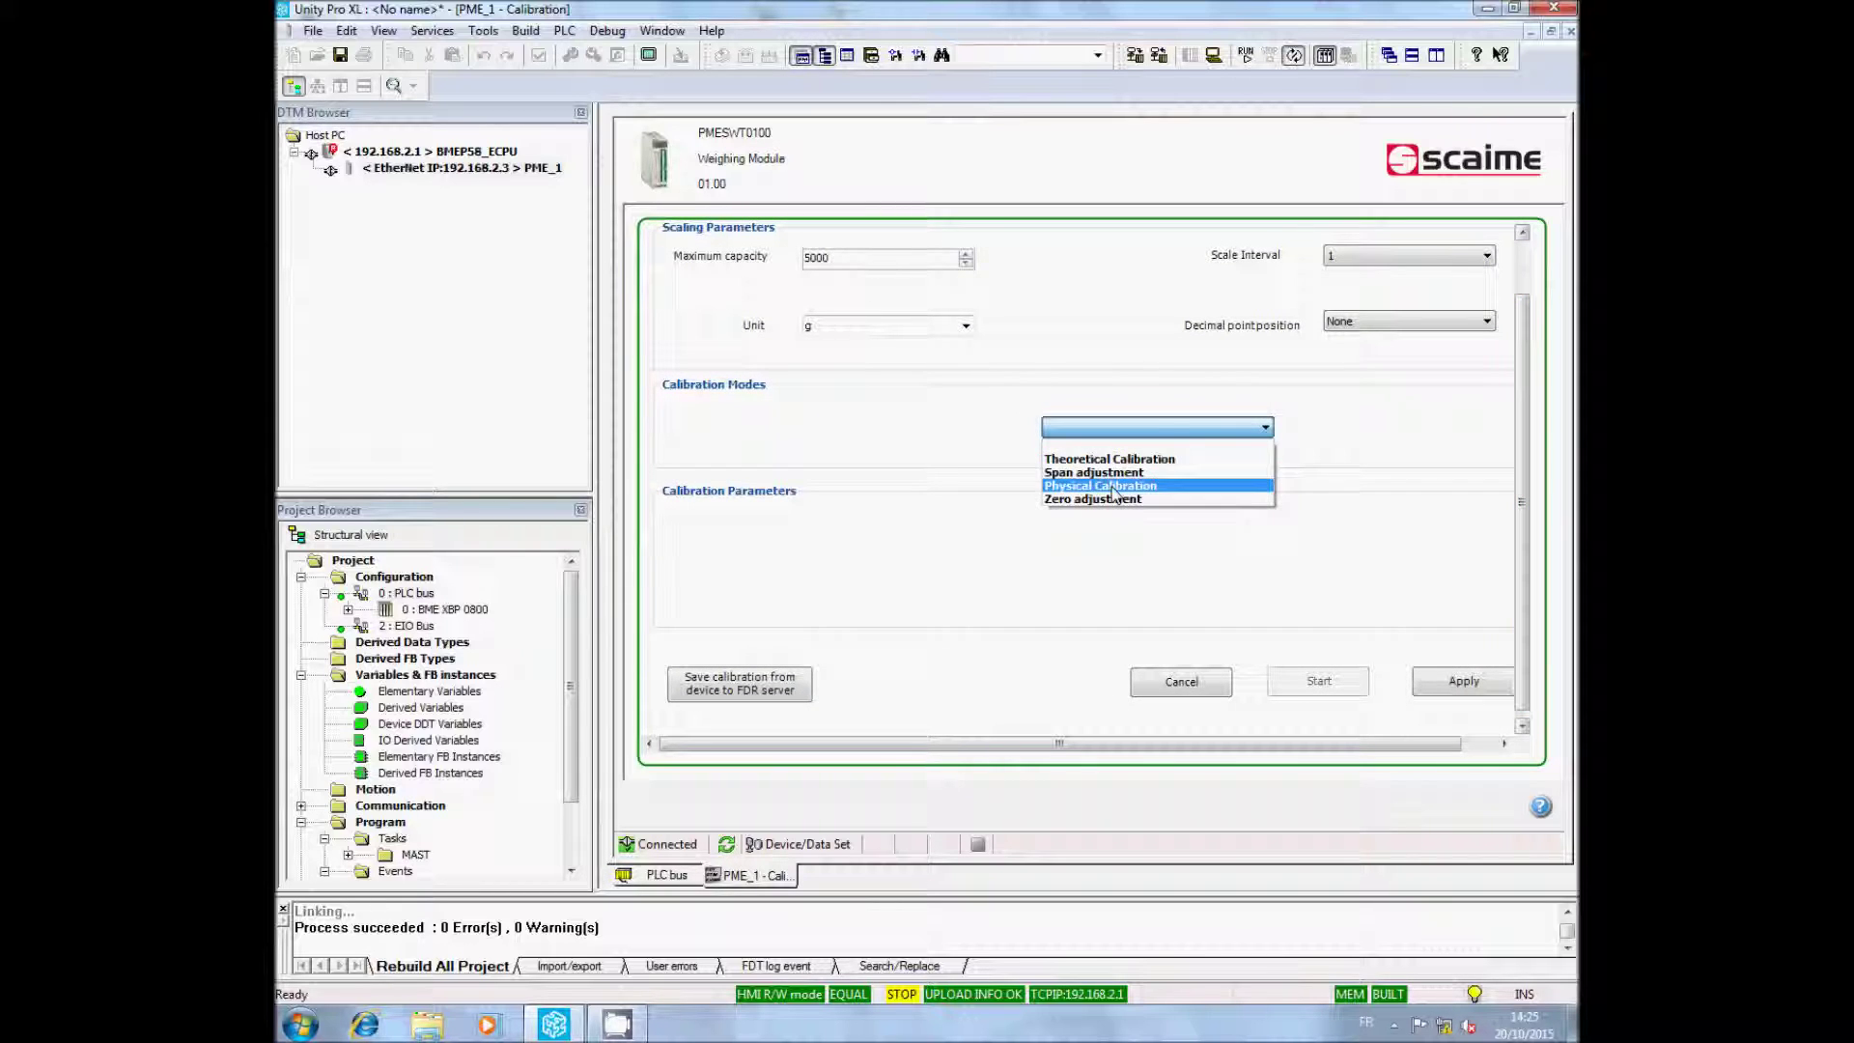
pyautogui.click(1113, 493)
pyautogui.moveTo(854, 593); pyautogui.dragTo(758, 591)
pyautogui.write('100')
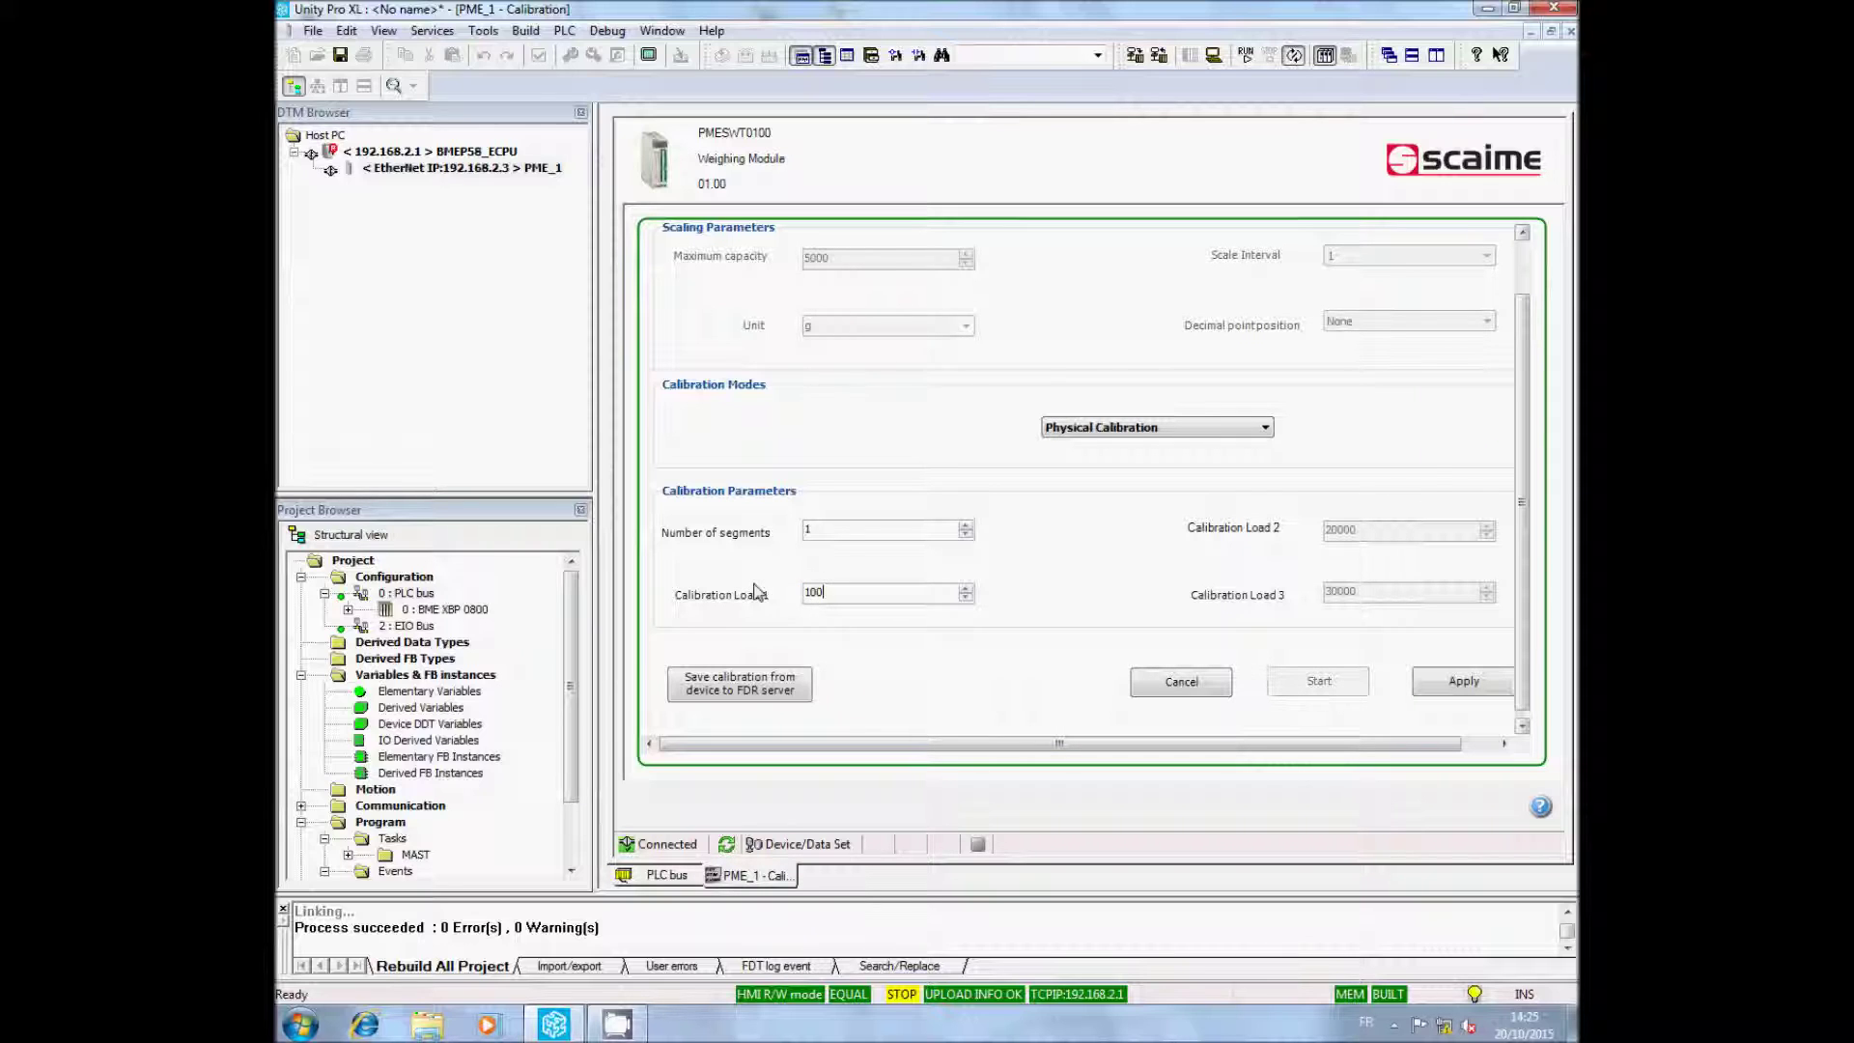
pyautogui.write('0')
pyautogui.moveTo(856, 591); pyautogui.dragTo(770, 599)
pyautogui.write('2000')
pyautogui.click(1474, 686)
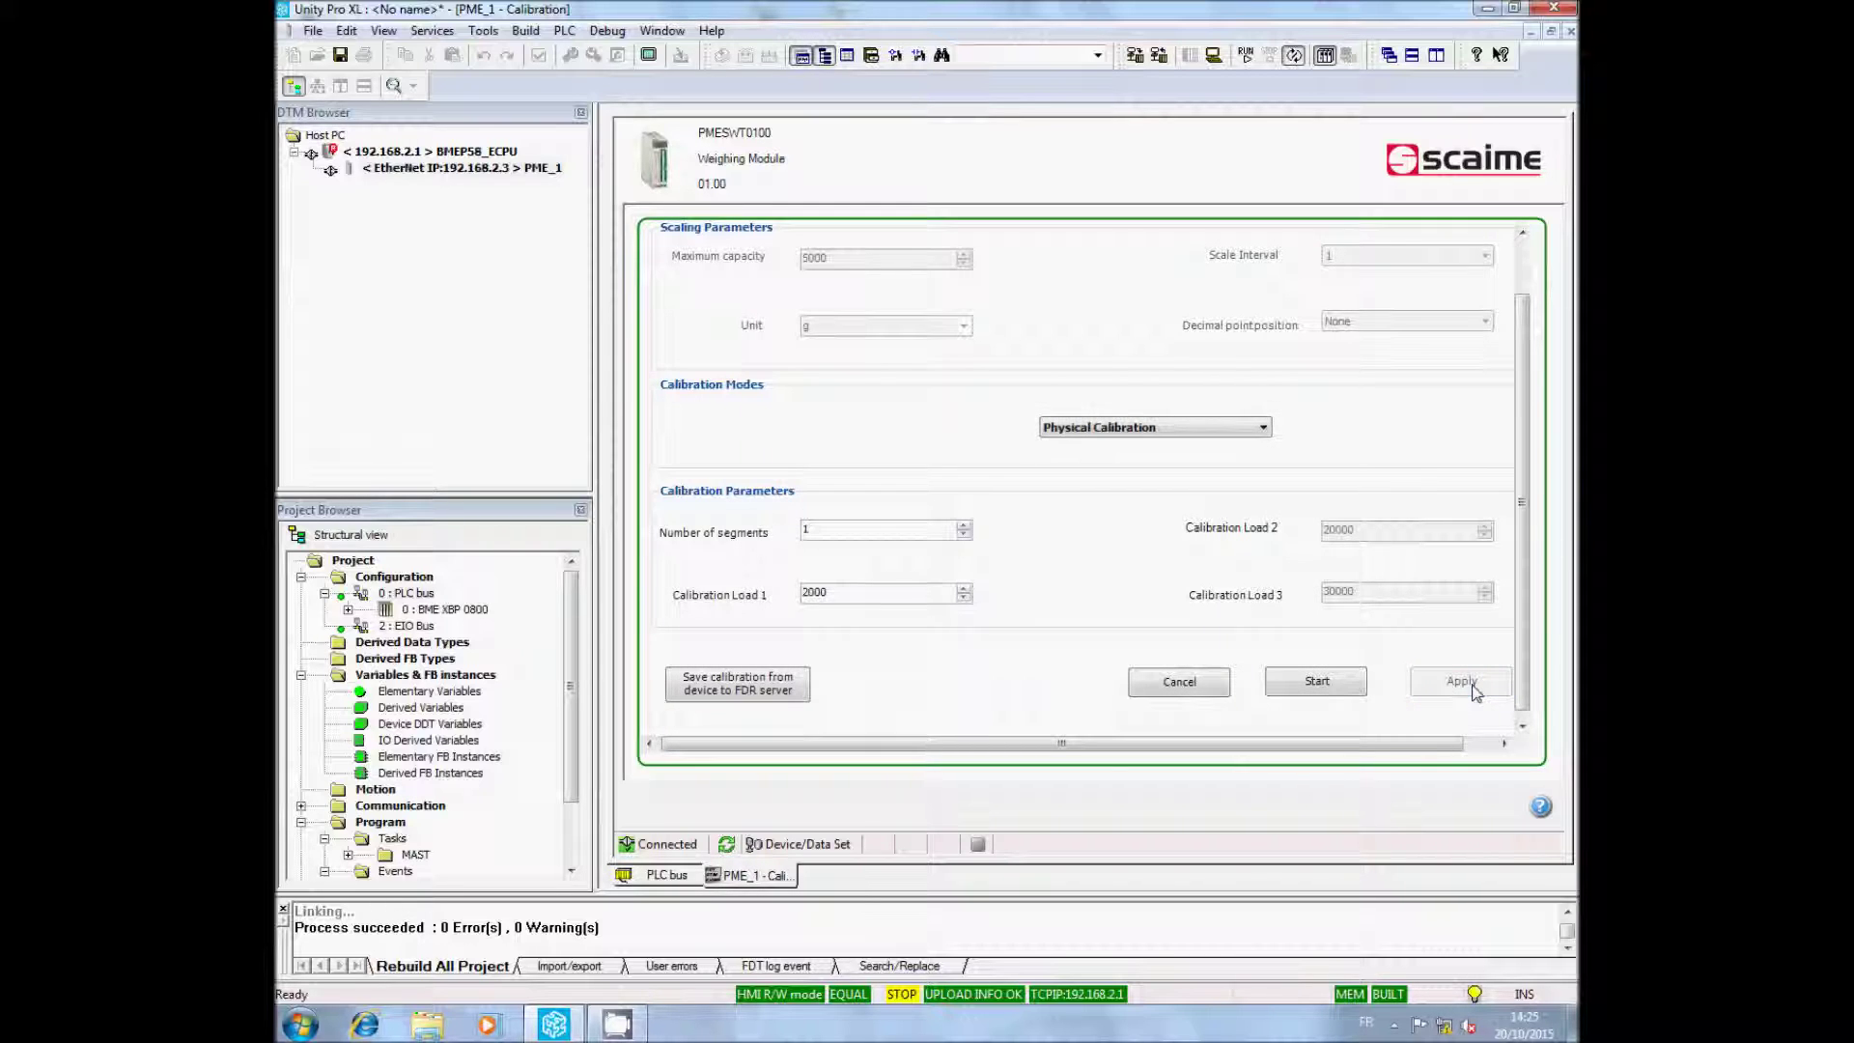
# Step: Run zero acquisition empty, then segment 1 acquisition with the 2000 load, and save to memory
pyautogui.click(1338, 680)
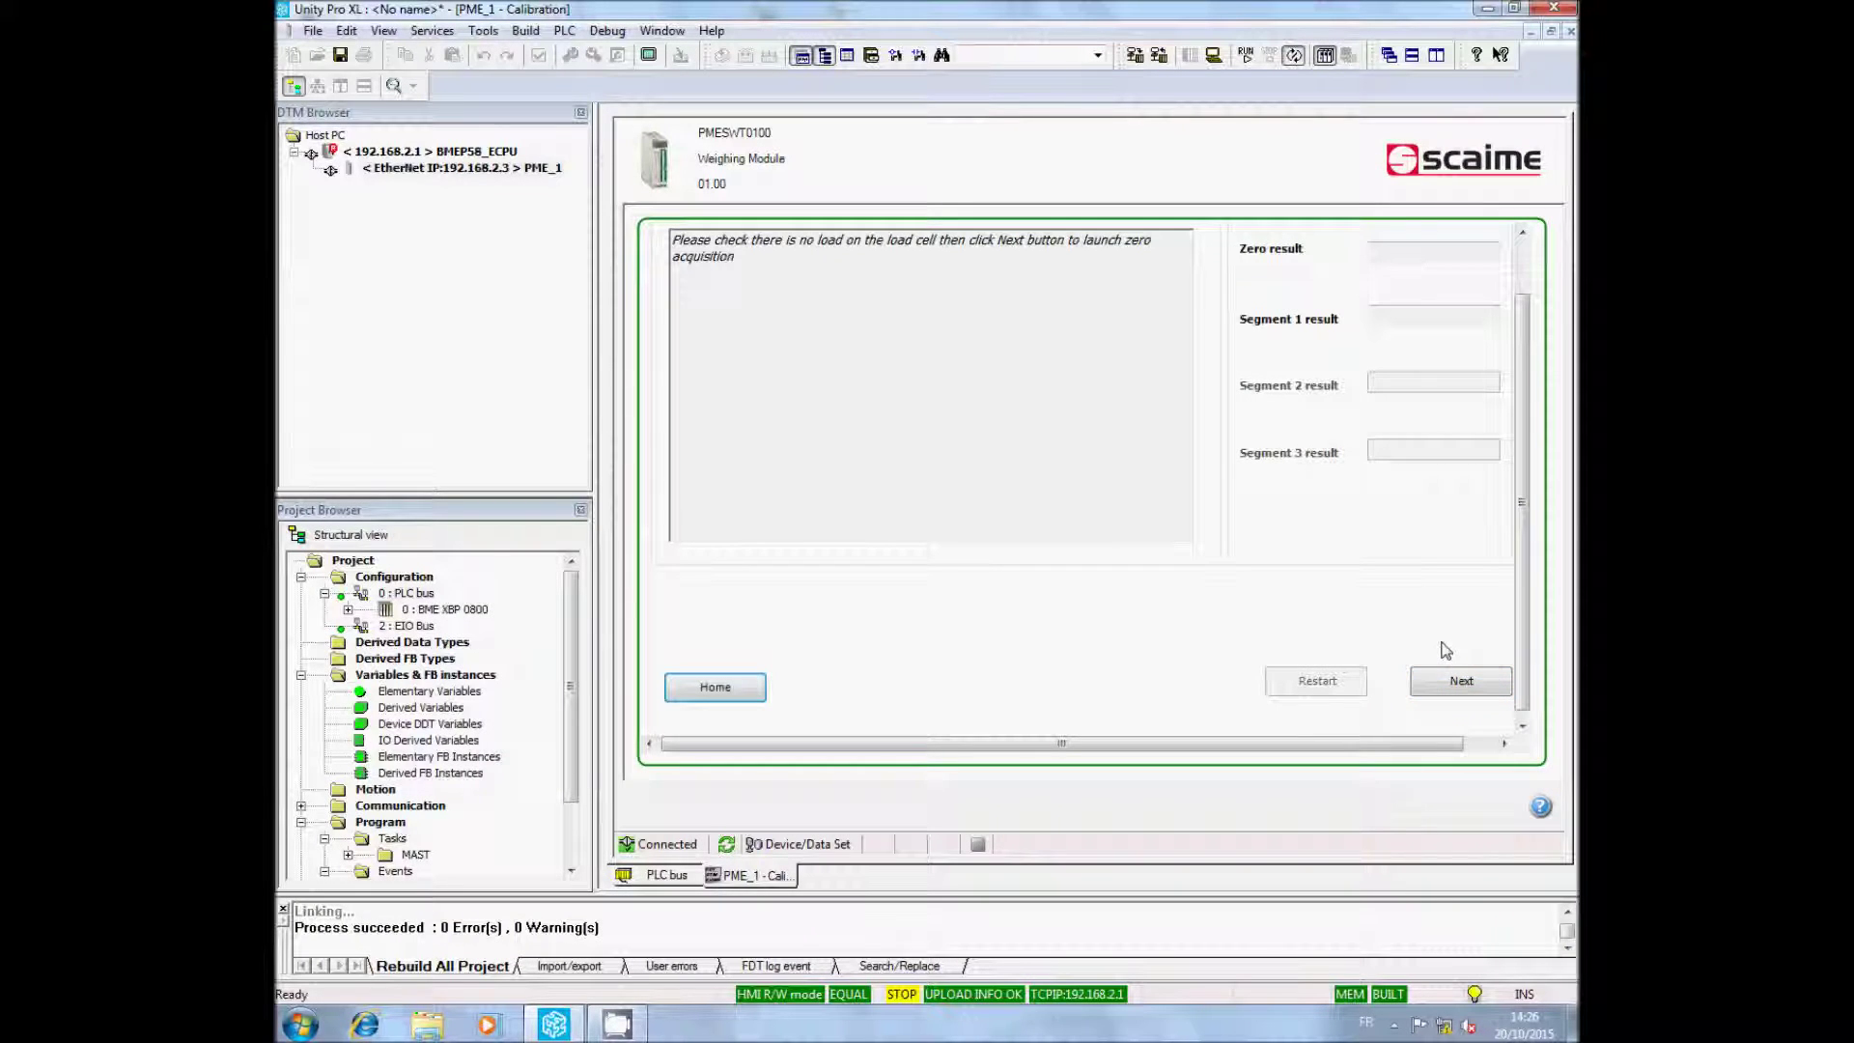
pyautogui.click(1454, 676)
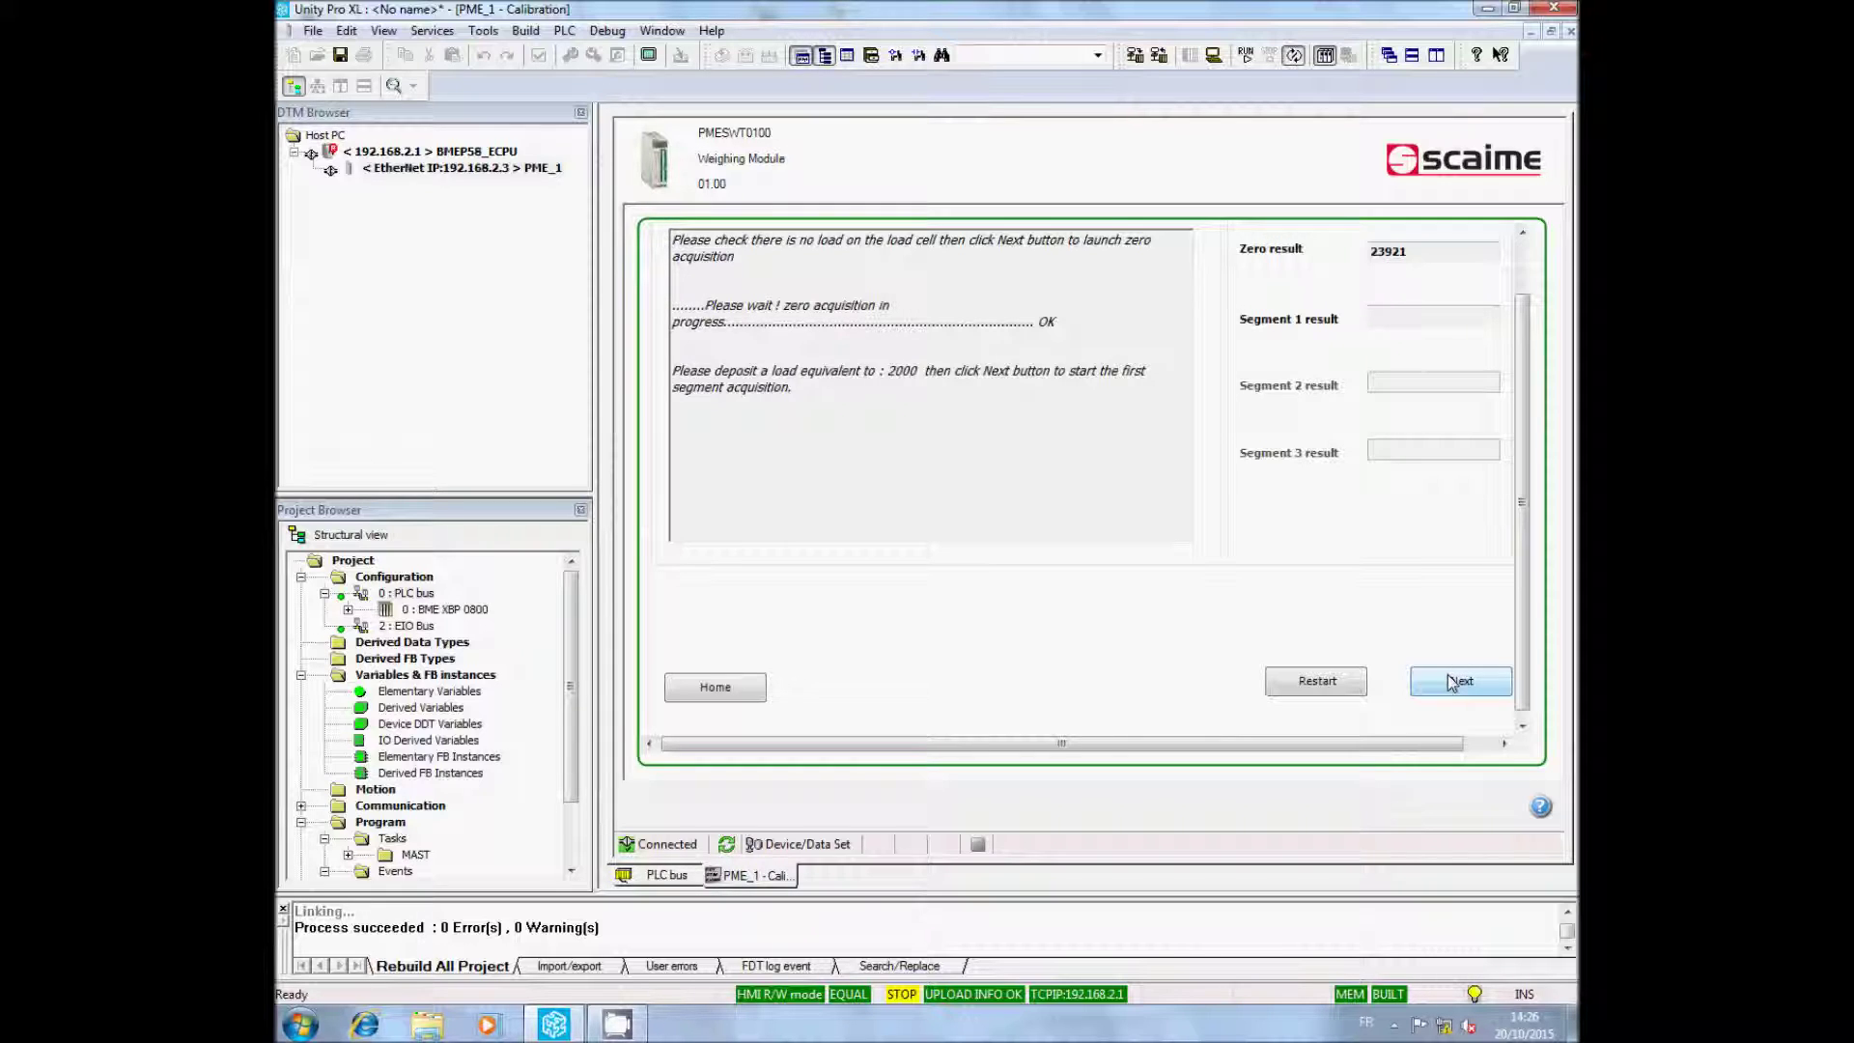
pyautogui.click(1451, 684)
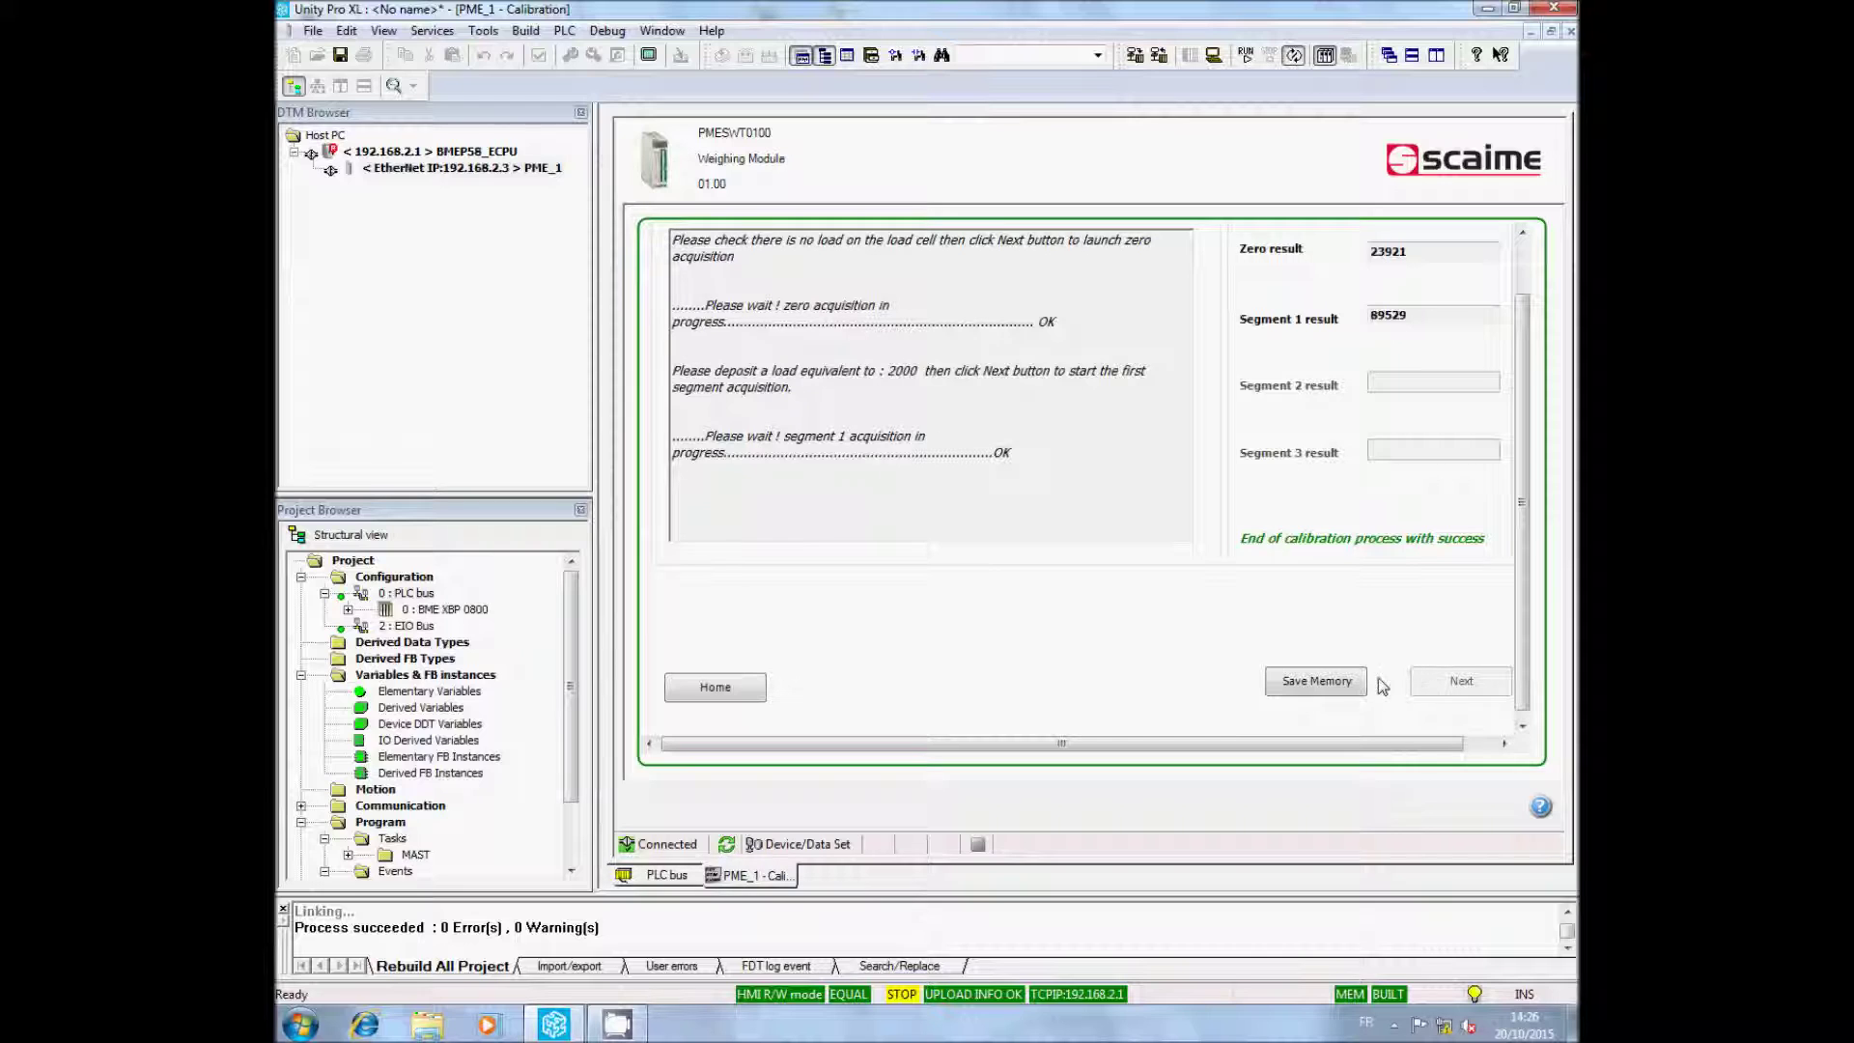
pyautogui.click(1349, 687)
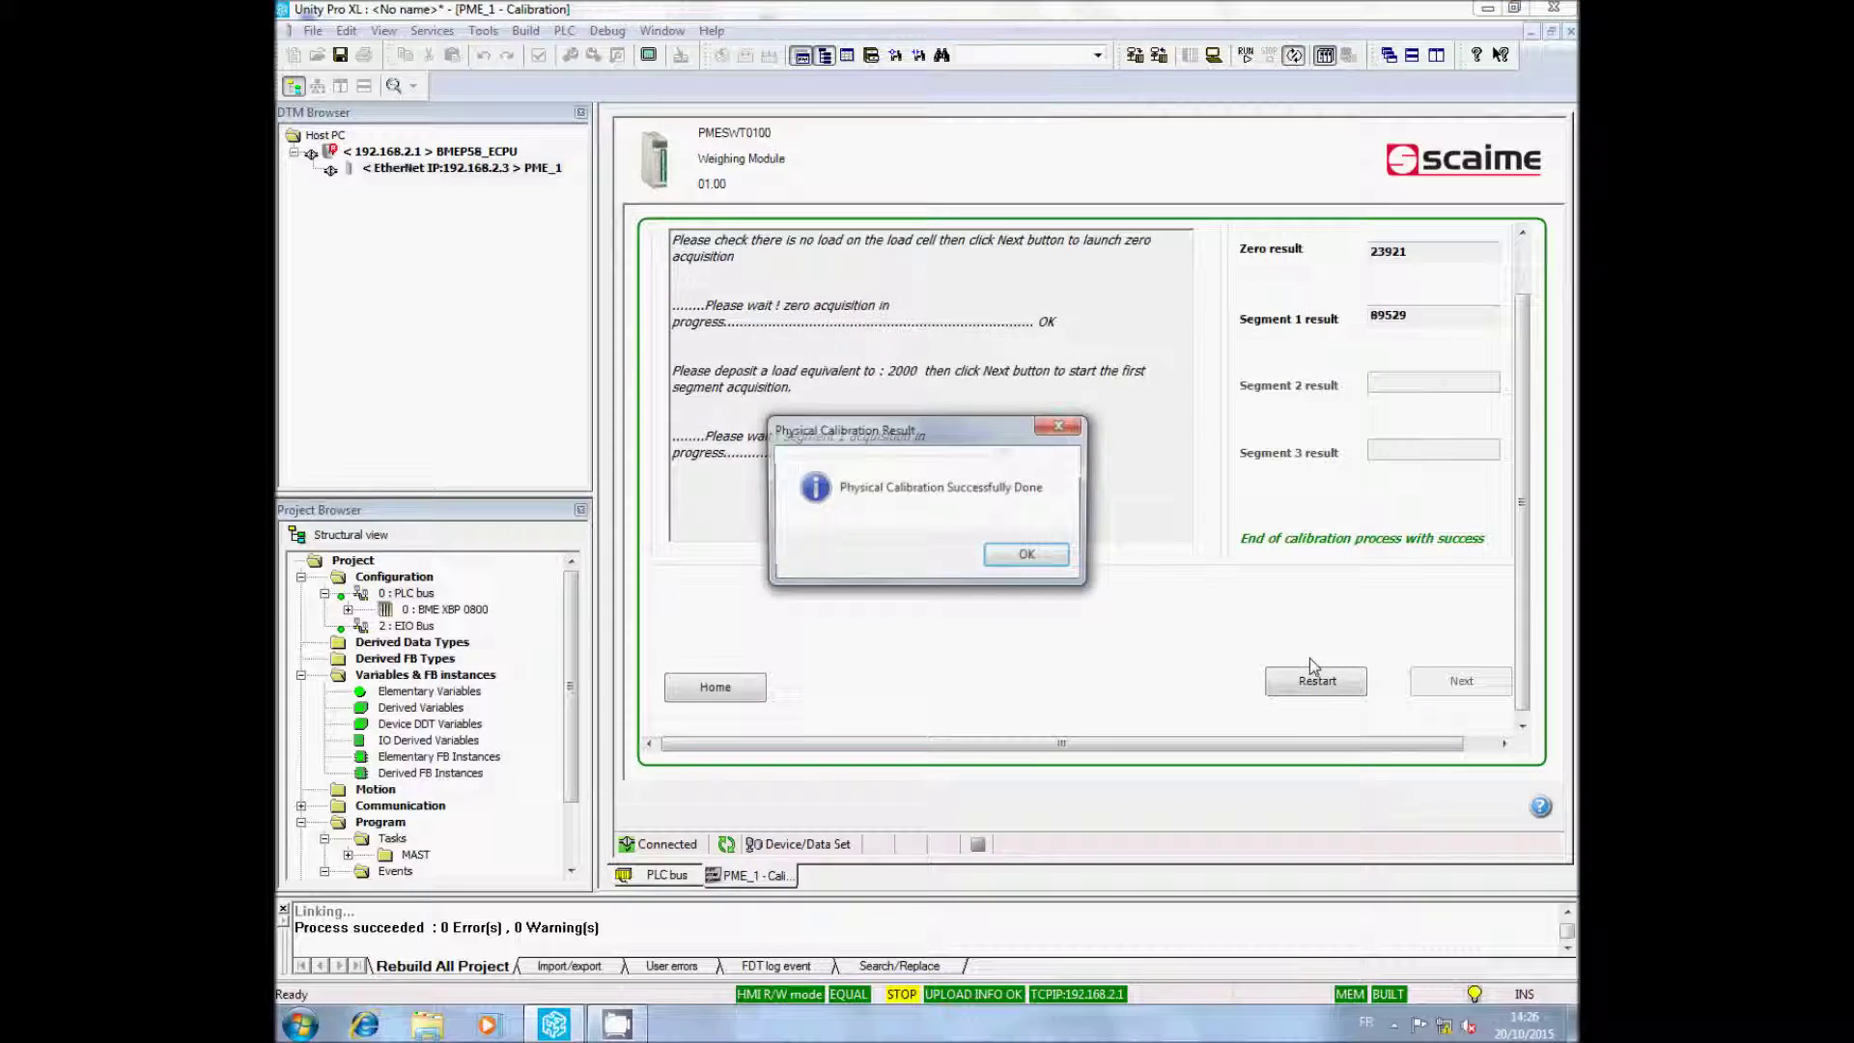
# Step: Acknowledge the calibration result, transfer it to the FDR server, and close the Calibration window
pyautogui.click(1028, 557)
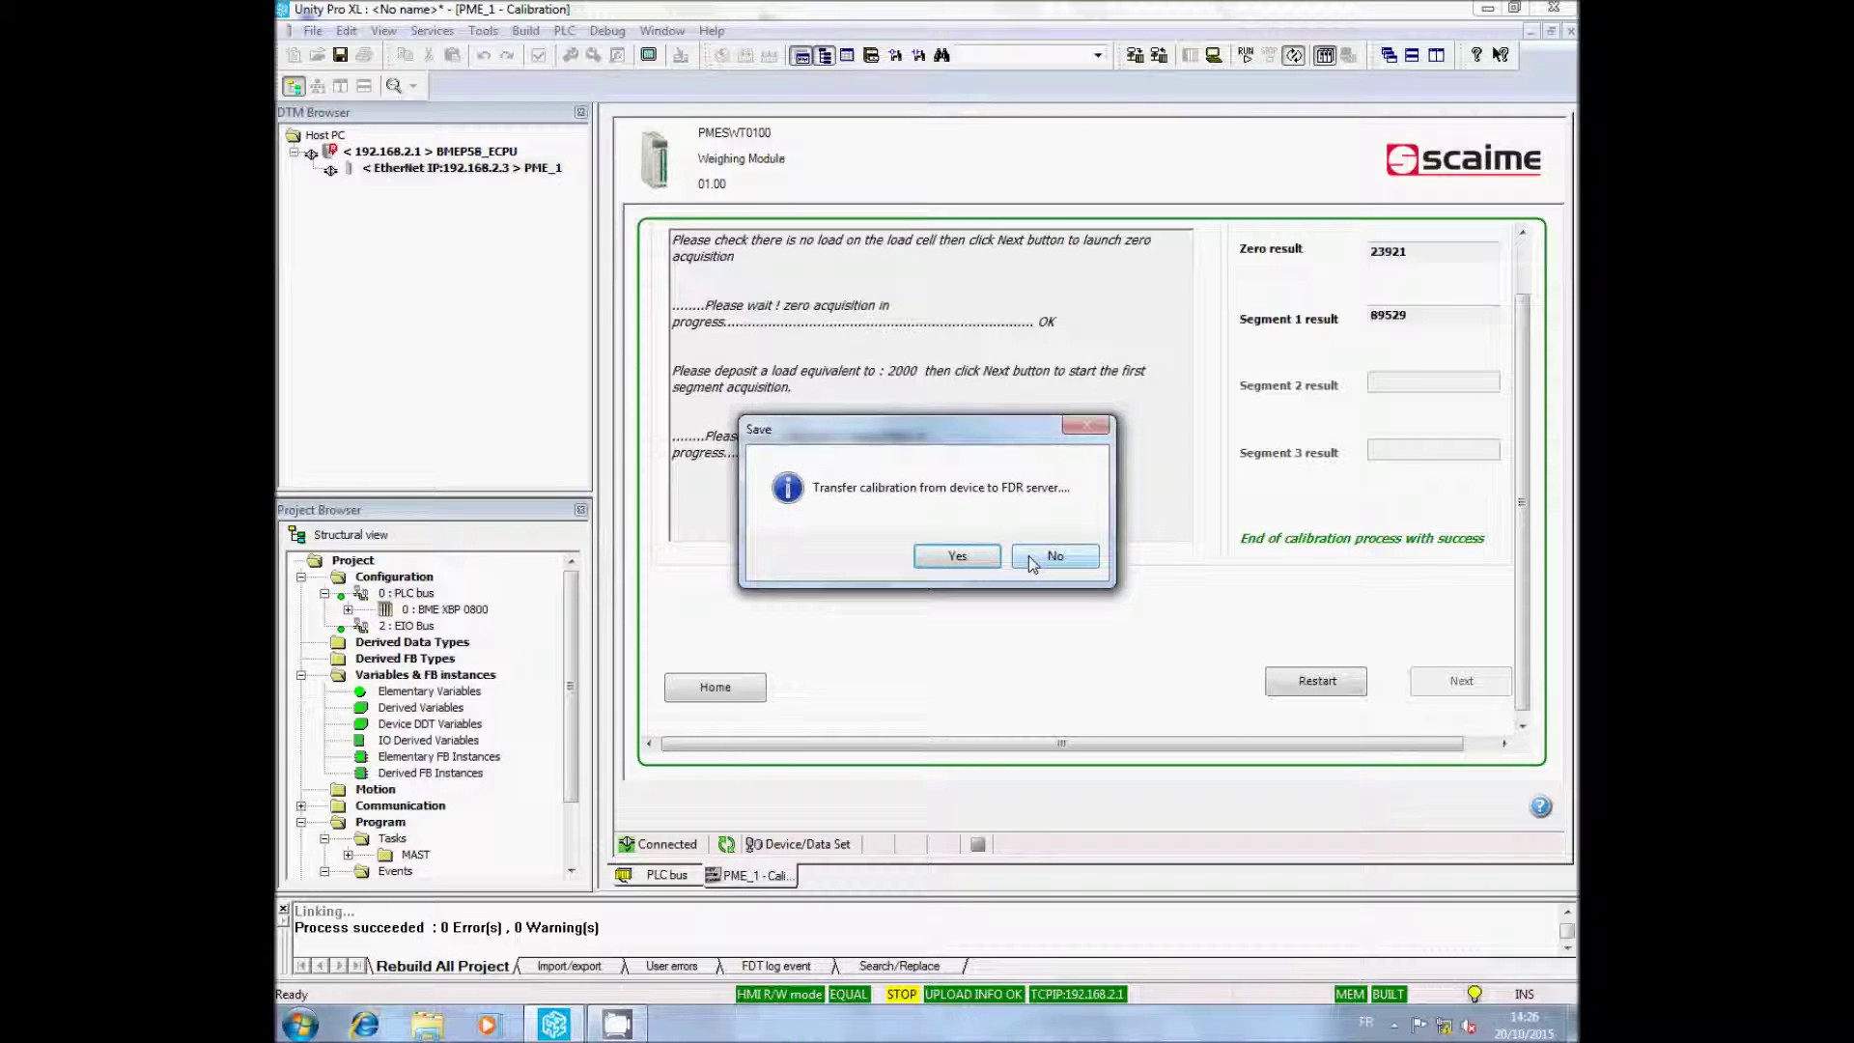
pyautogui.click(953, 558)
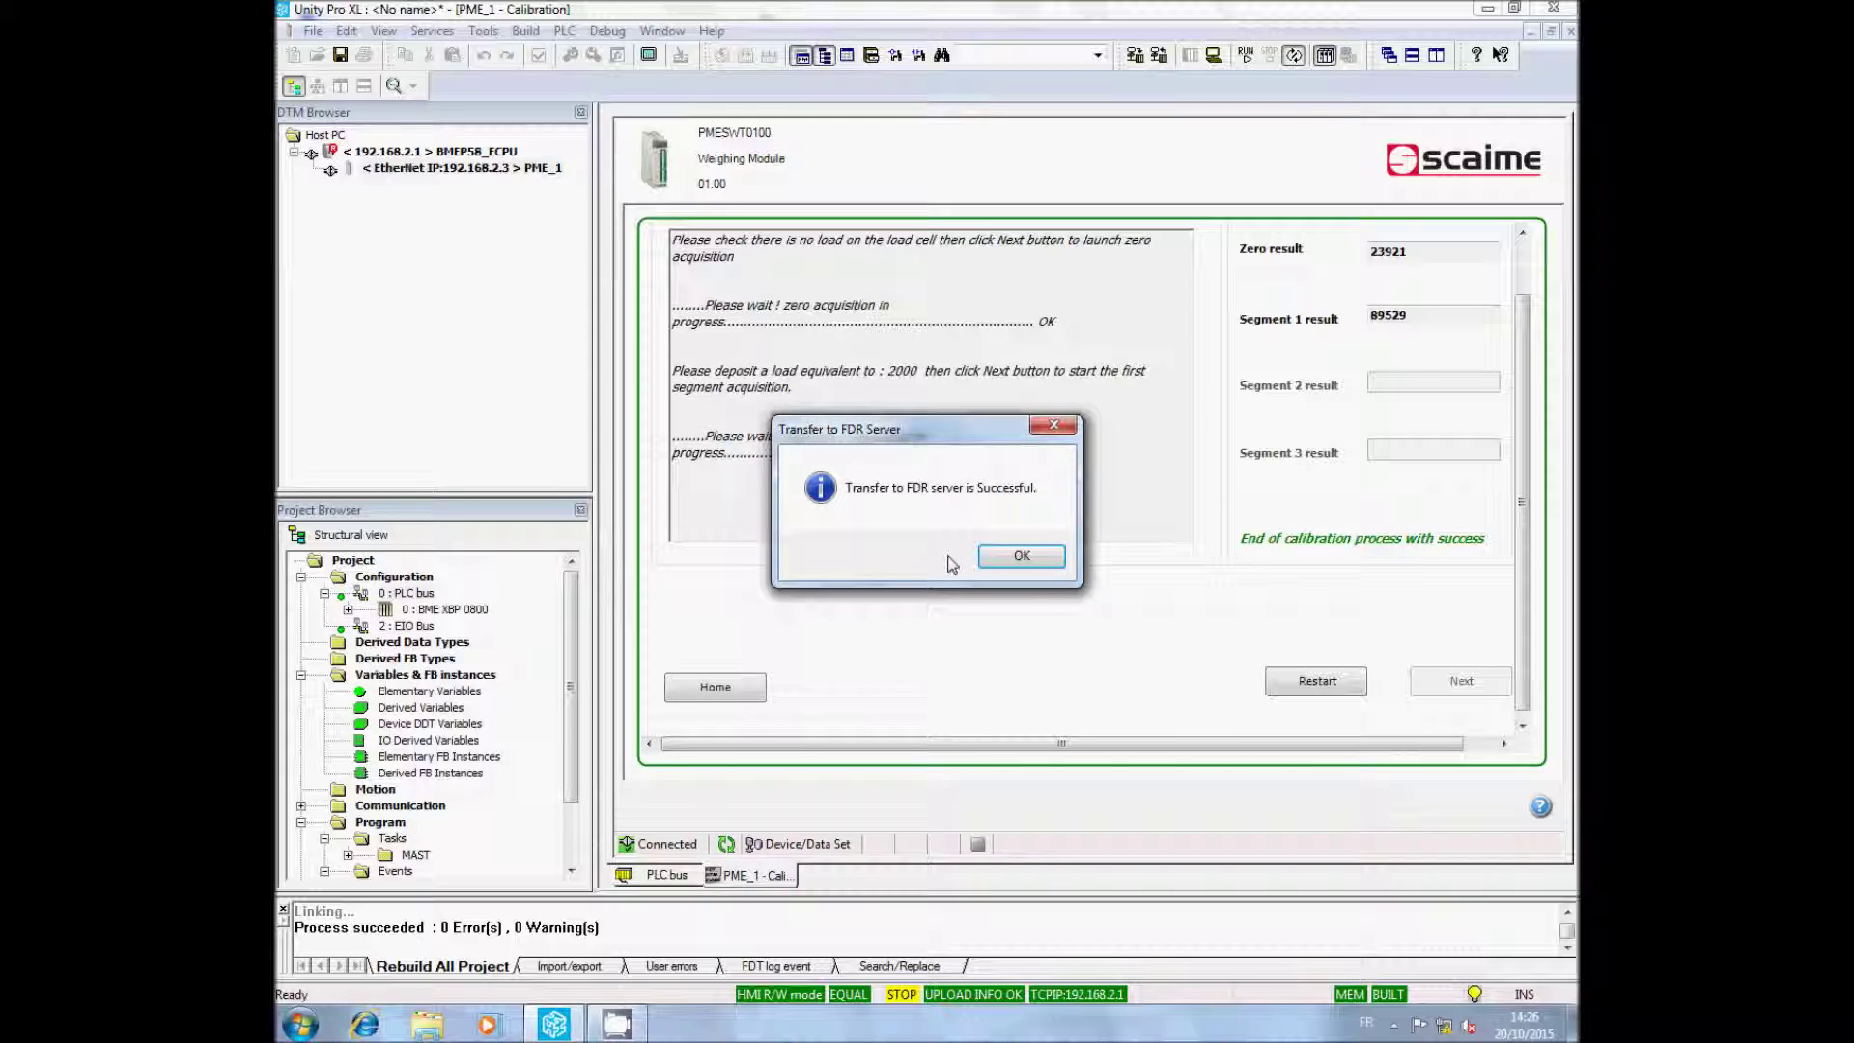
pyautogui.click(1039, 560)
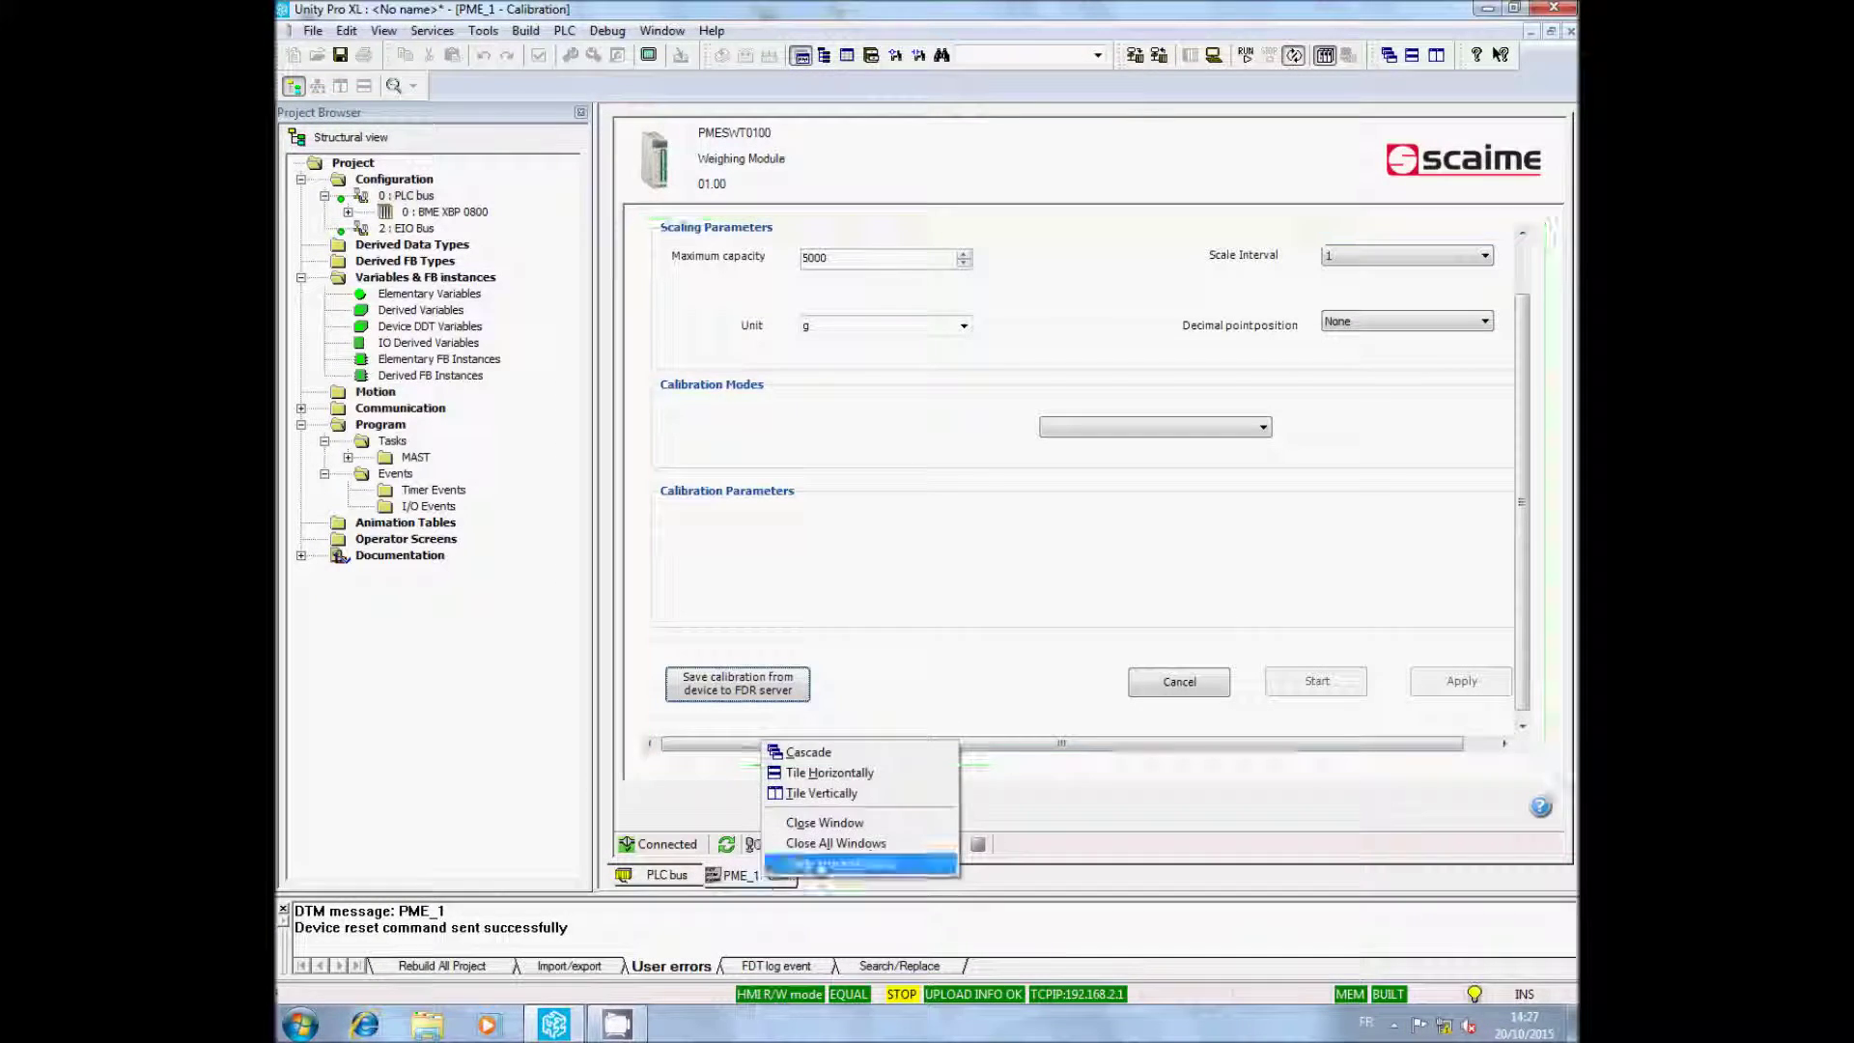
pyautogui.click(854, 820)
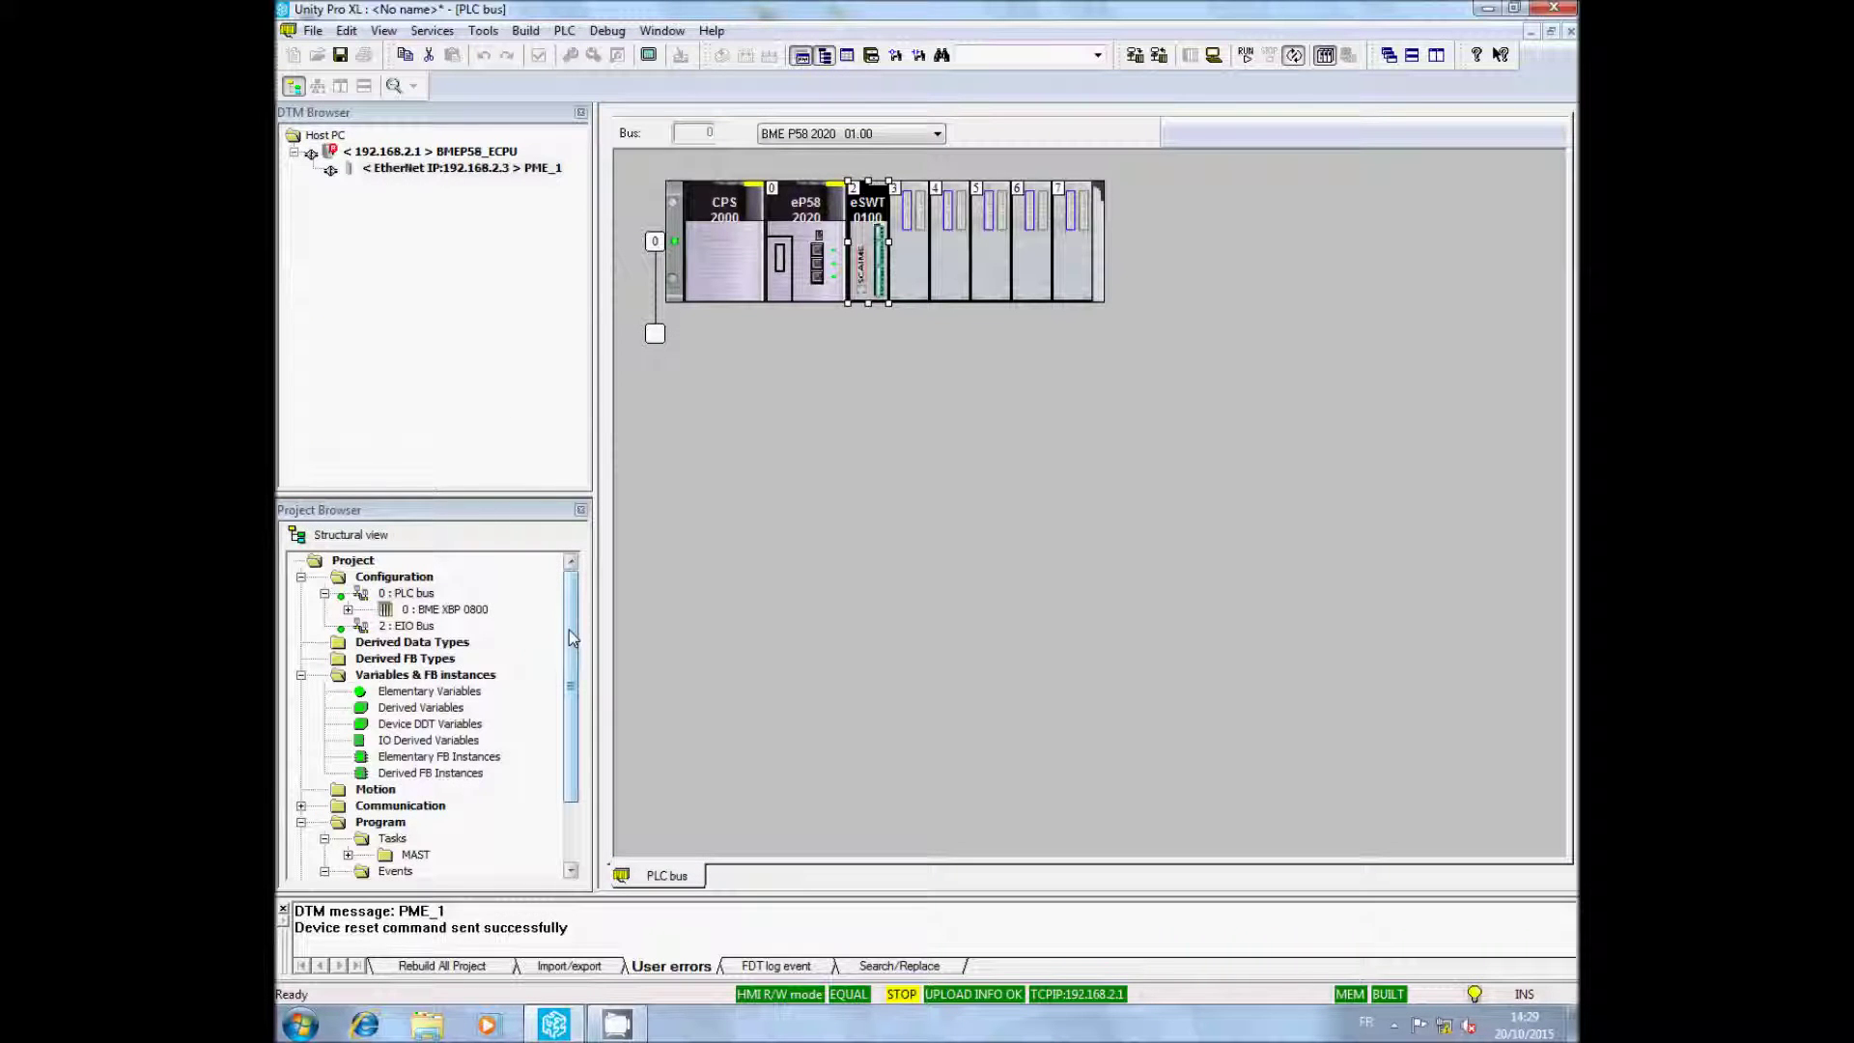
# Step: Create a new animation table named Table under Animation Tables
pyautogui.moveTo(570, 630); pyautogui.dragTo(531, 794)
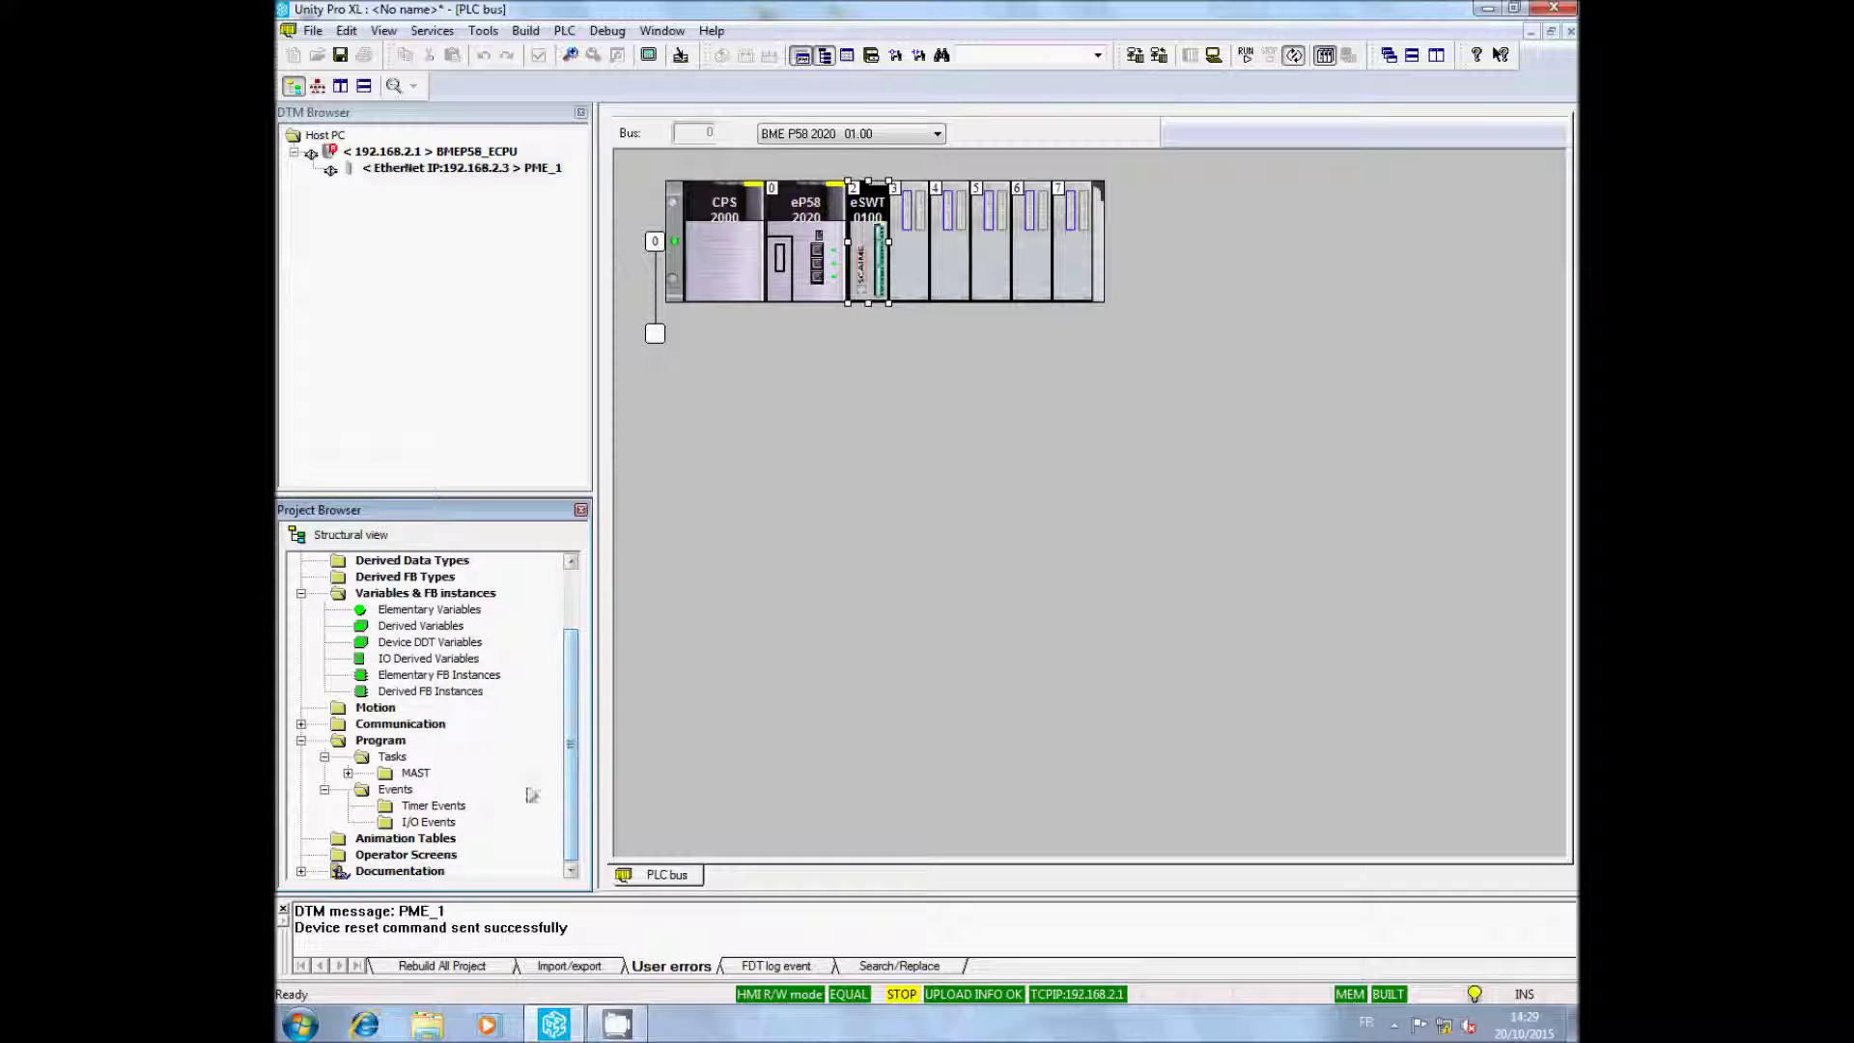
pyautogui.click(404, 840)
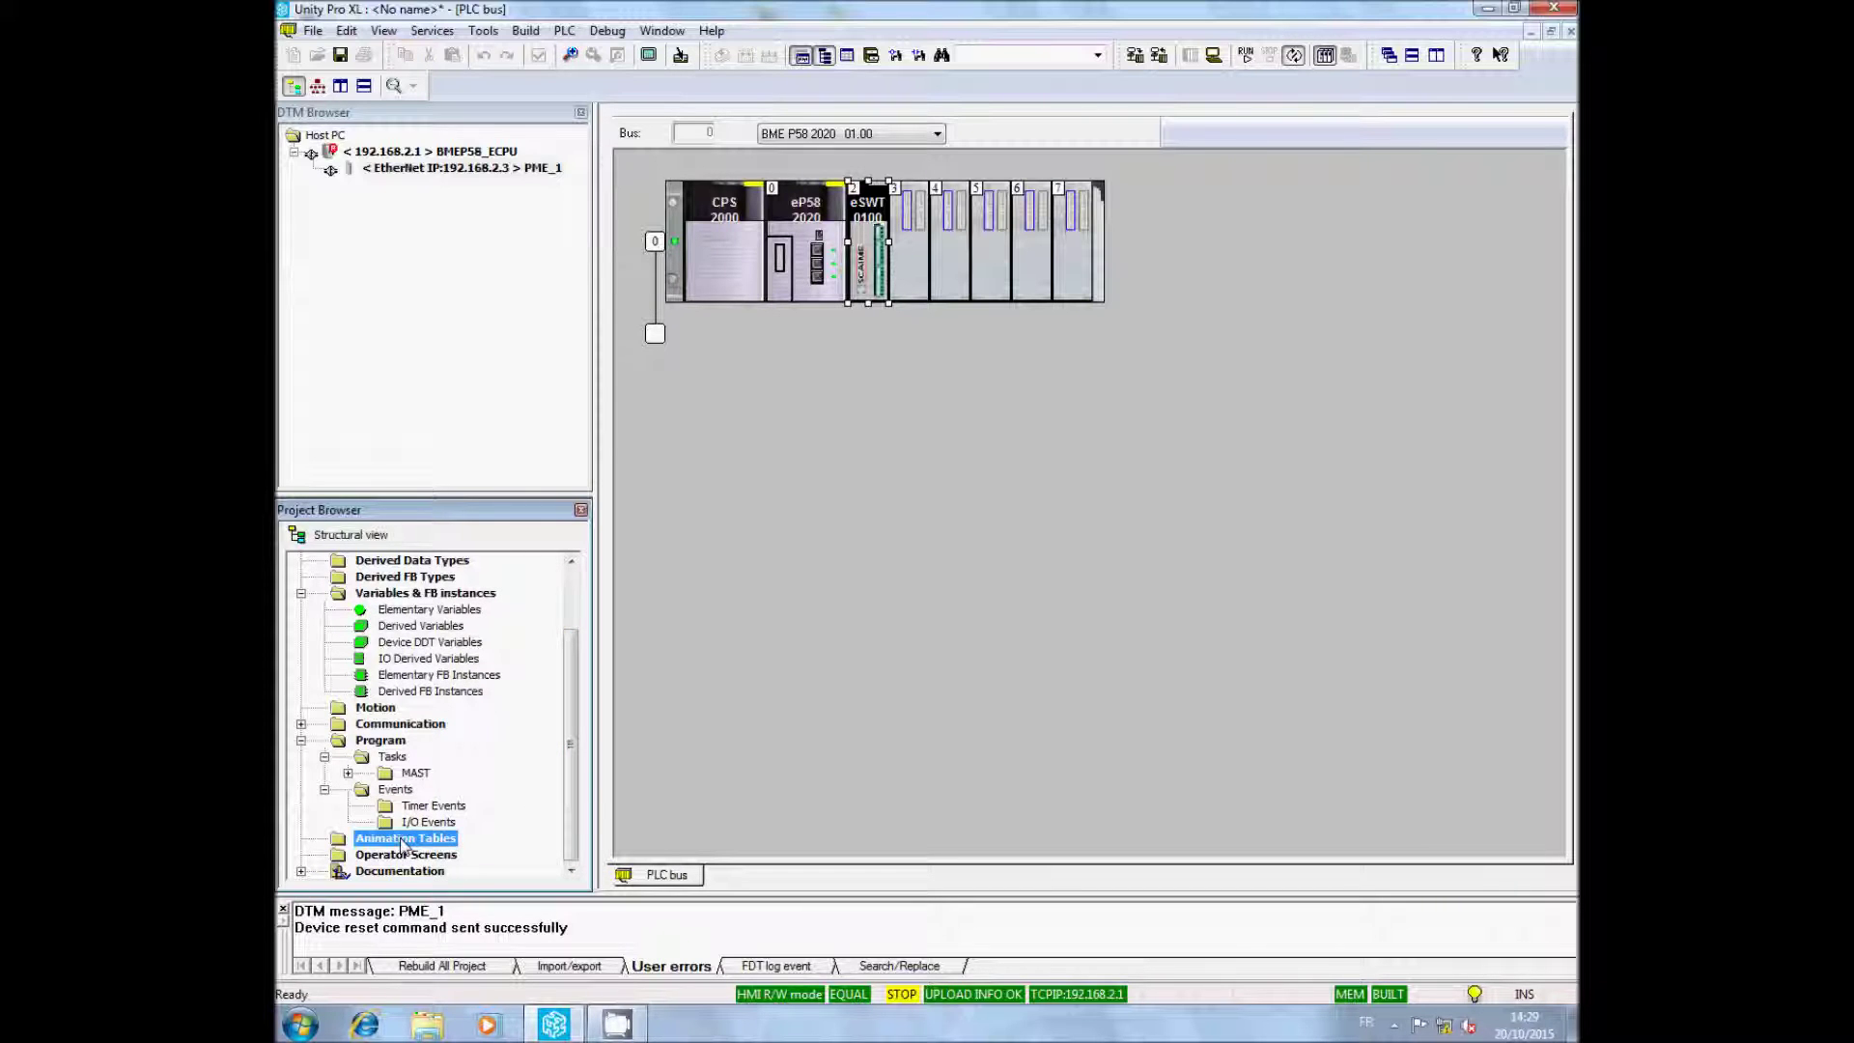
pyautogui.rightClick(403, 845)
pyautogui.click(486, 485)
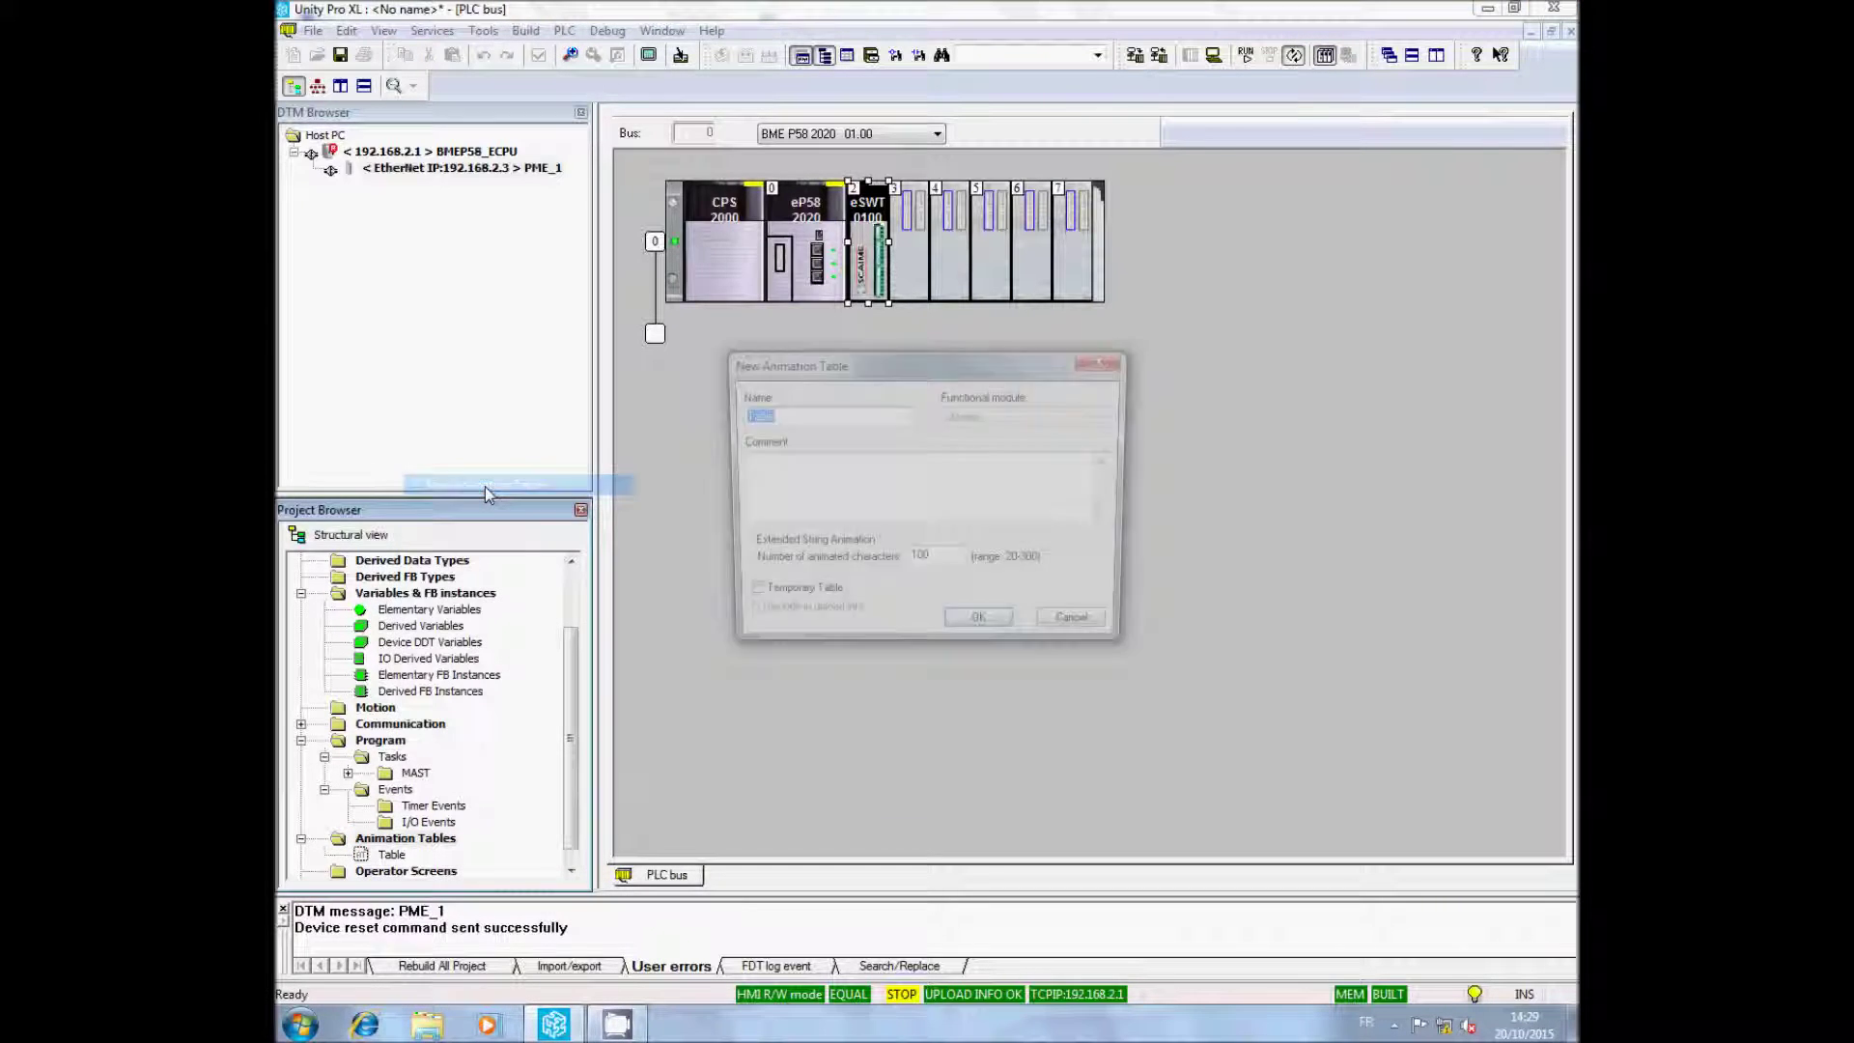
pyautogui.click(977, 618)
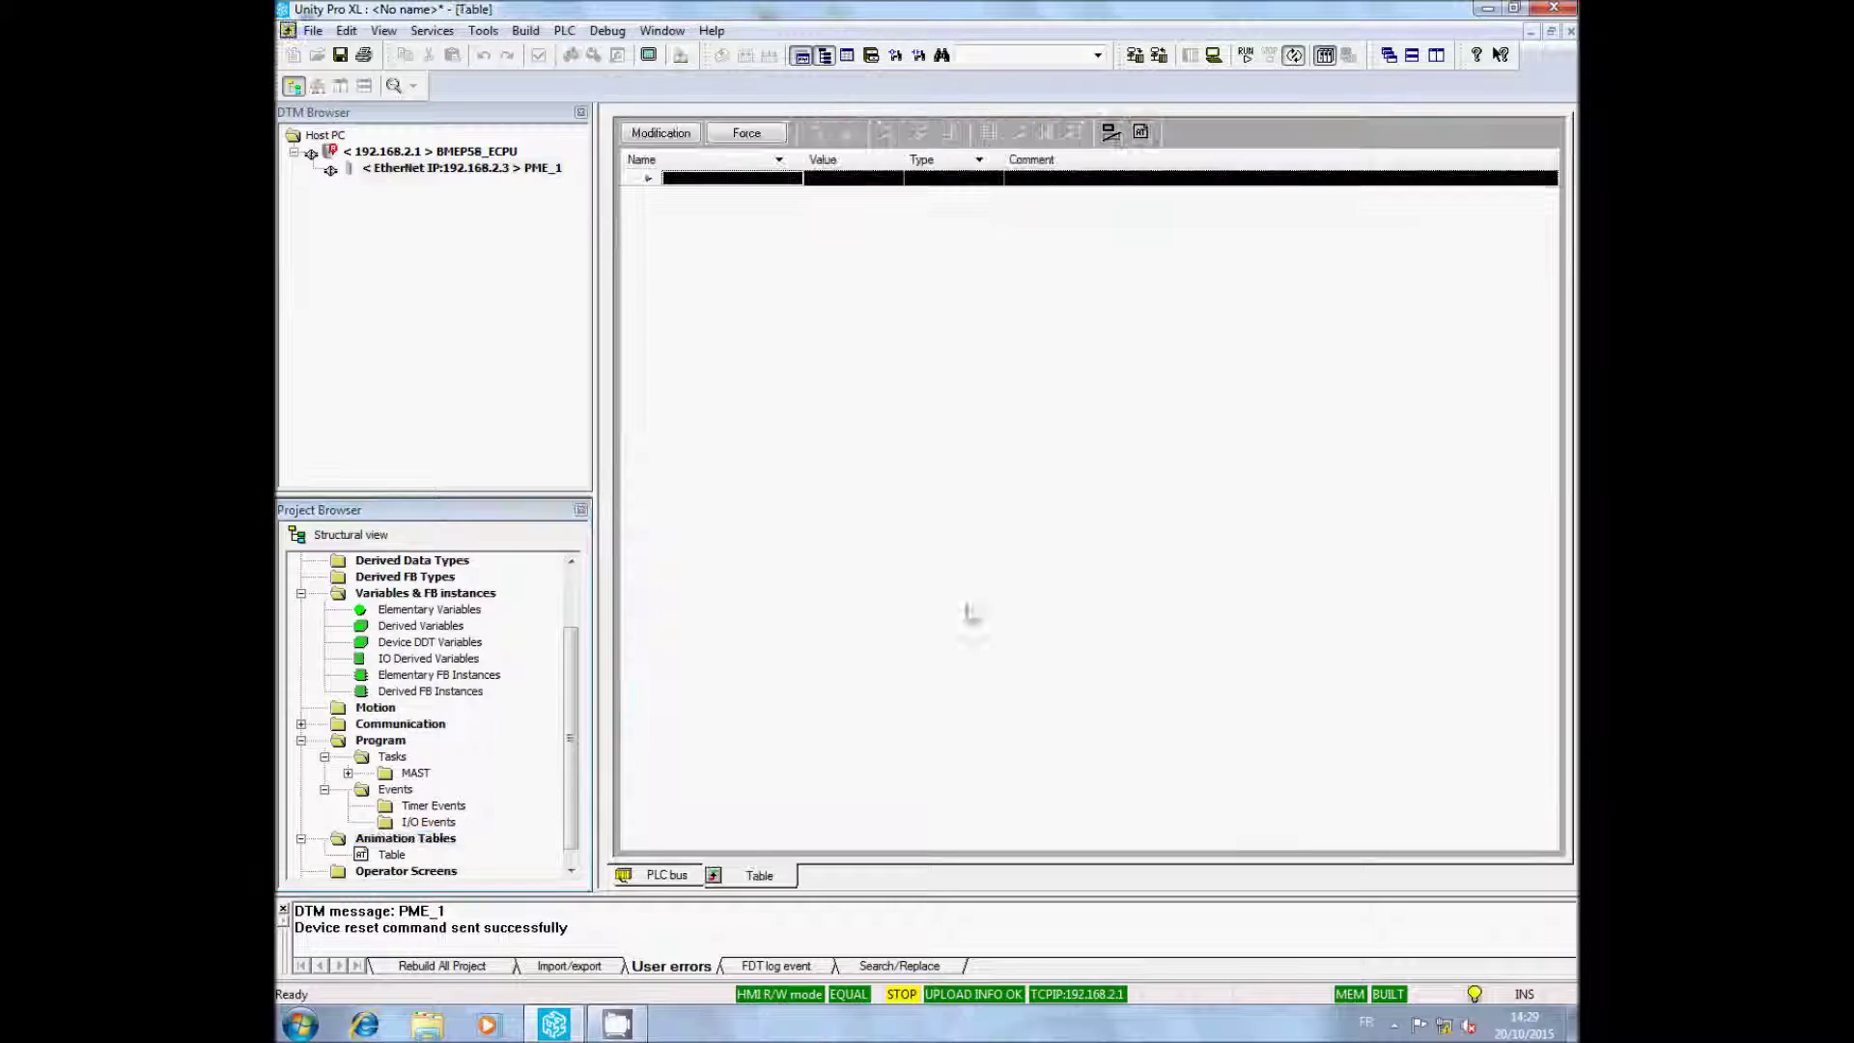
pyautogui.click(660, 133)
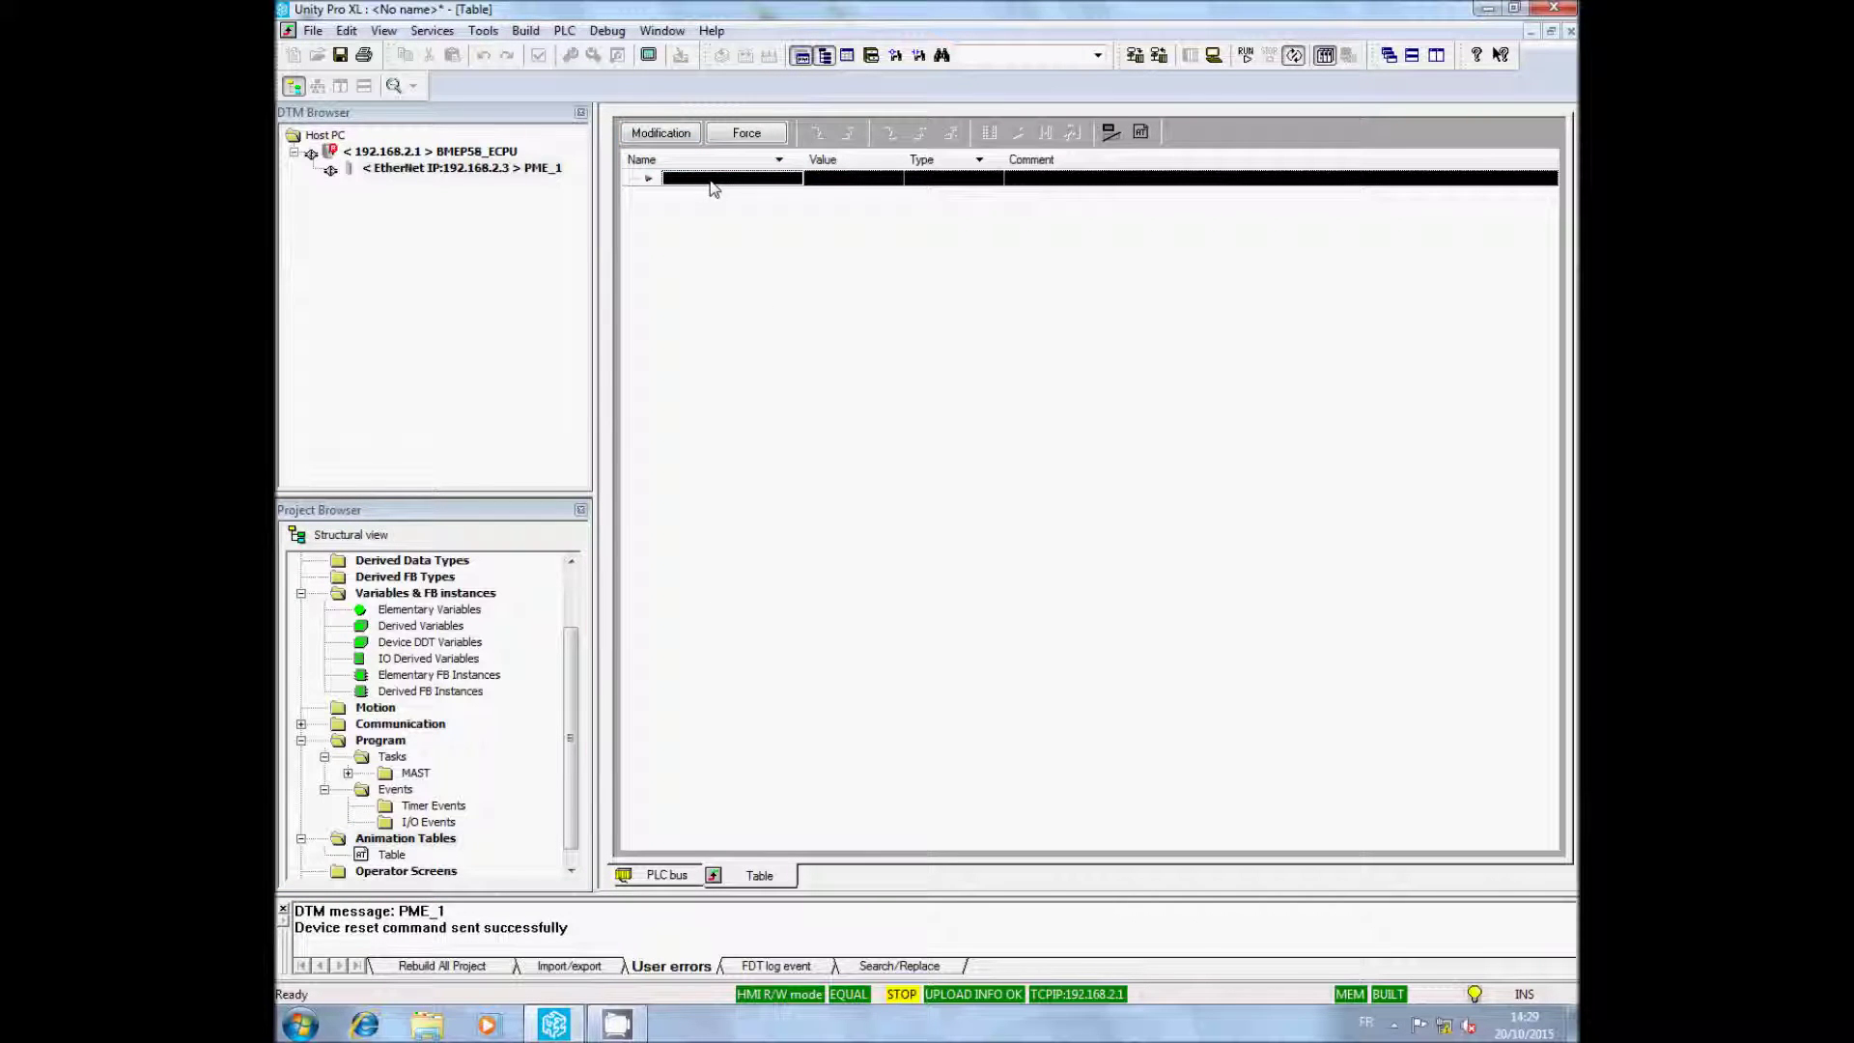
# Step: Add the PME_1 instance to the table's first row and expand its variables
pyautogui.rightClick(712, 183)
pyautogui.press('Escape')
pyautogui.click(784, 182)
pyautogui.click(787, 181)
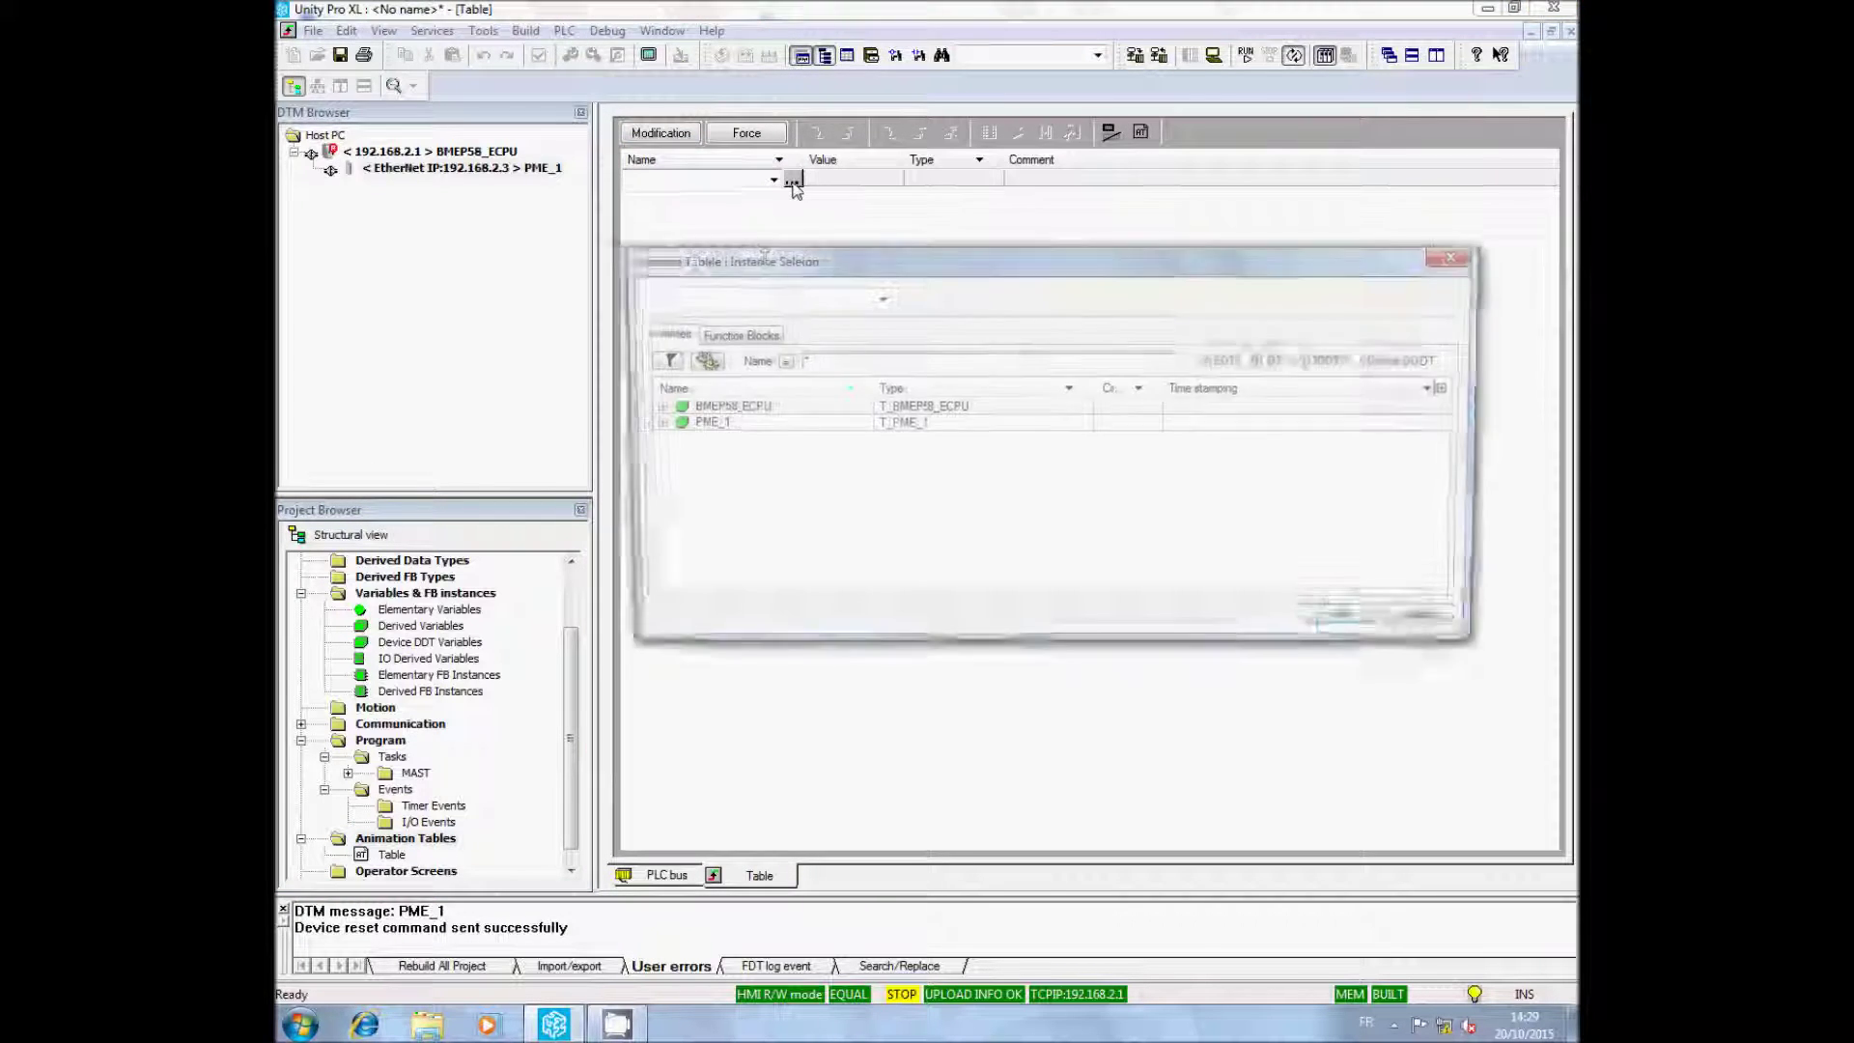
pyautogui.click(724, 425)
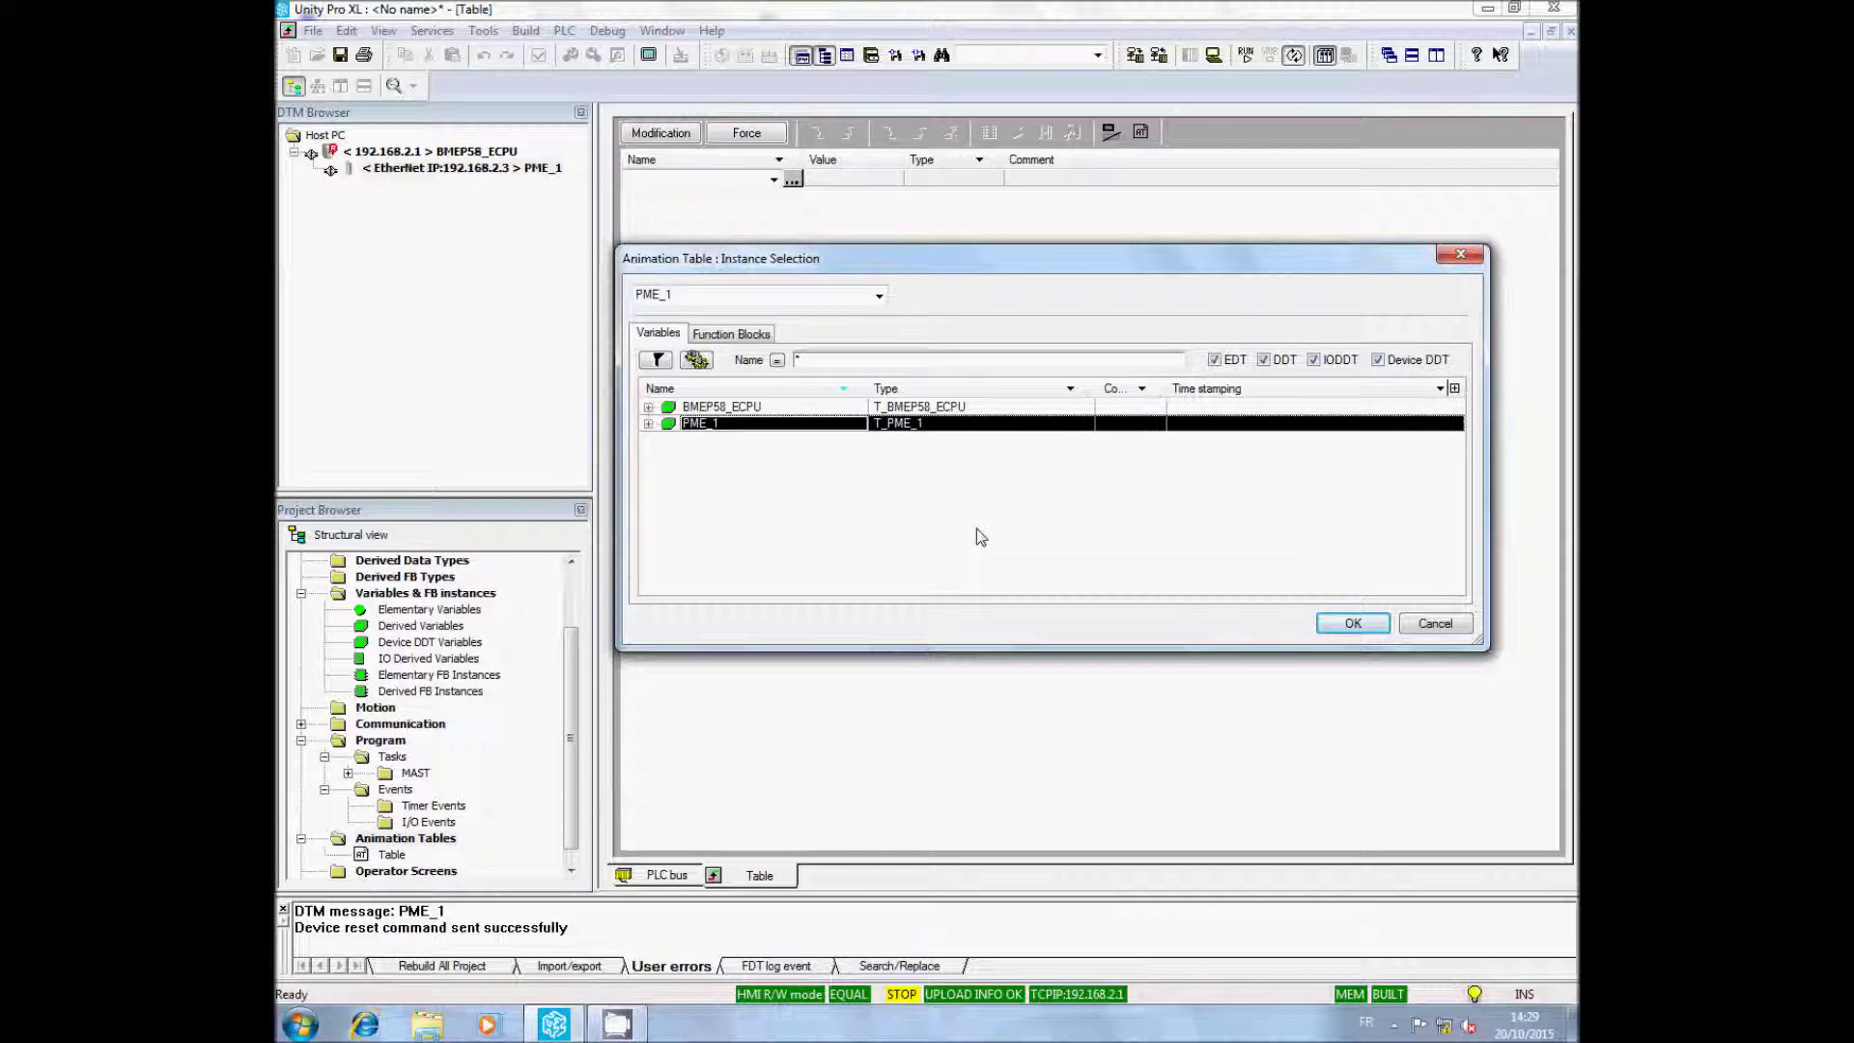
pyautogui.click(1352, 623)
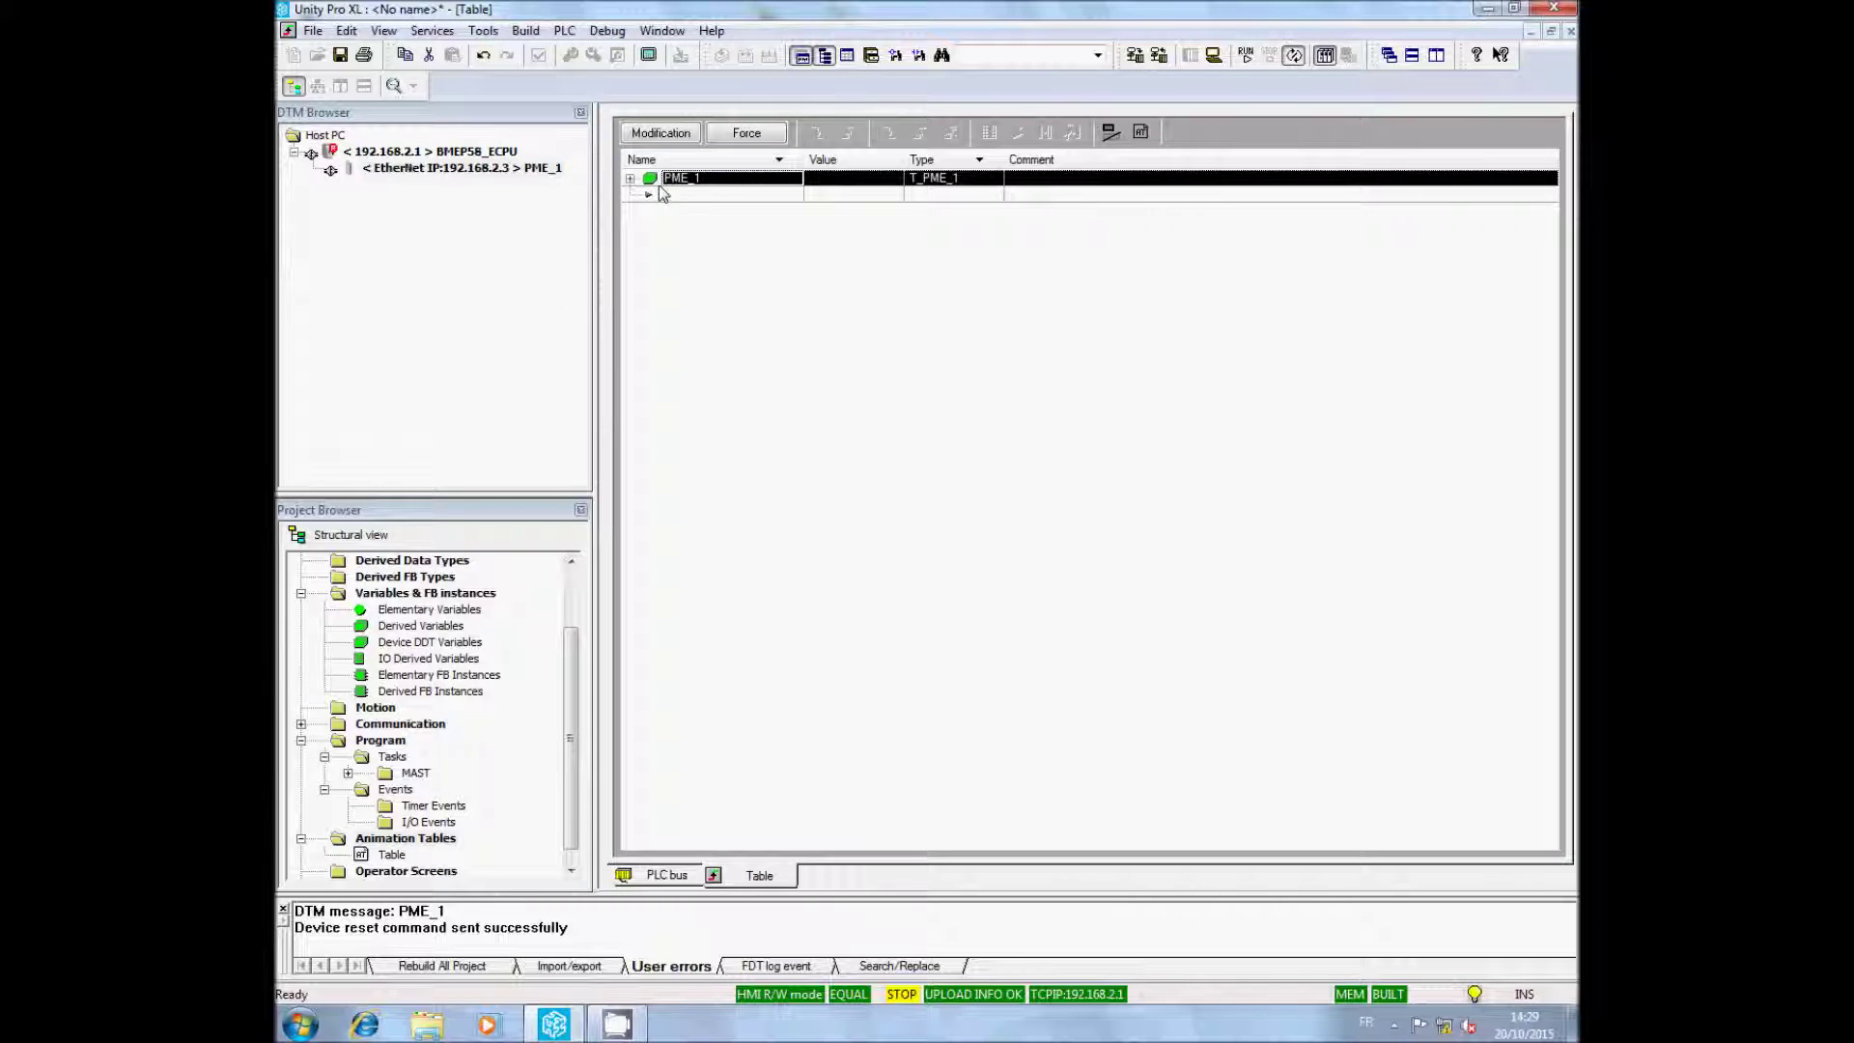
pyautogui.click(630, 177)
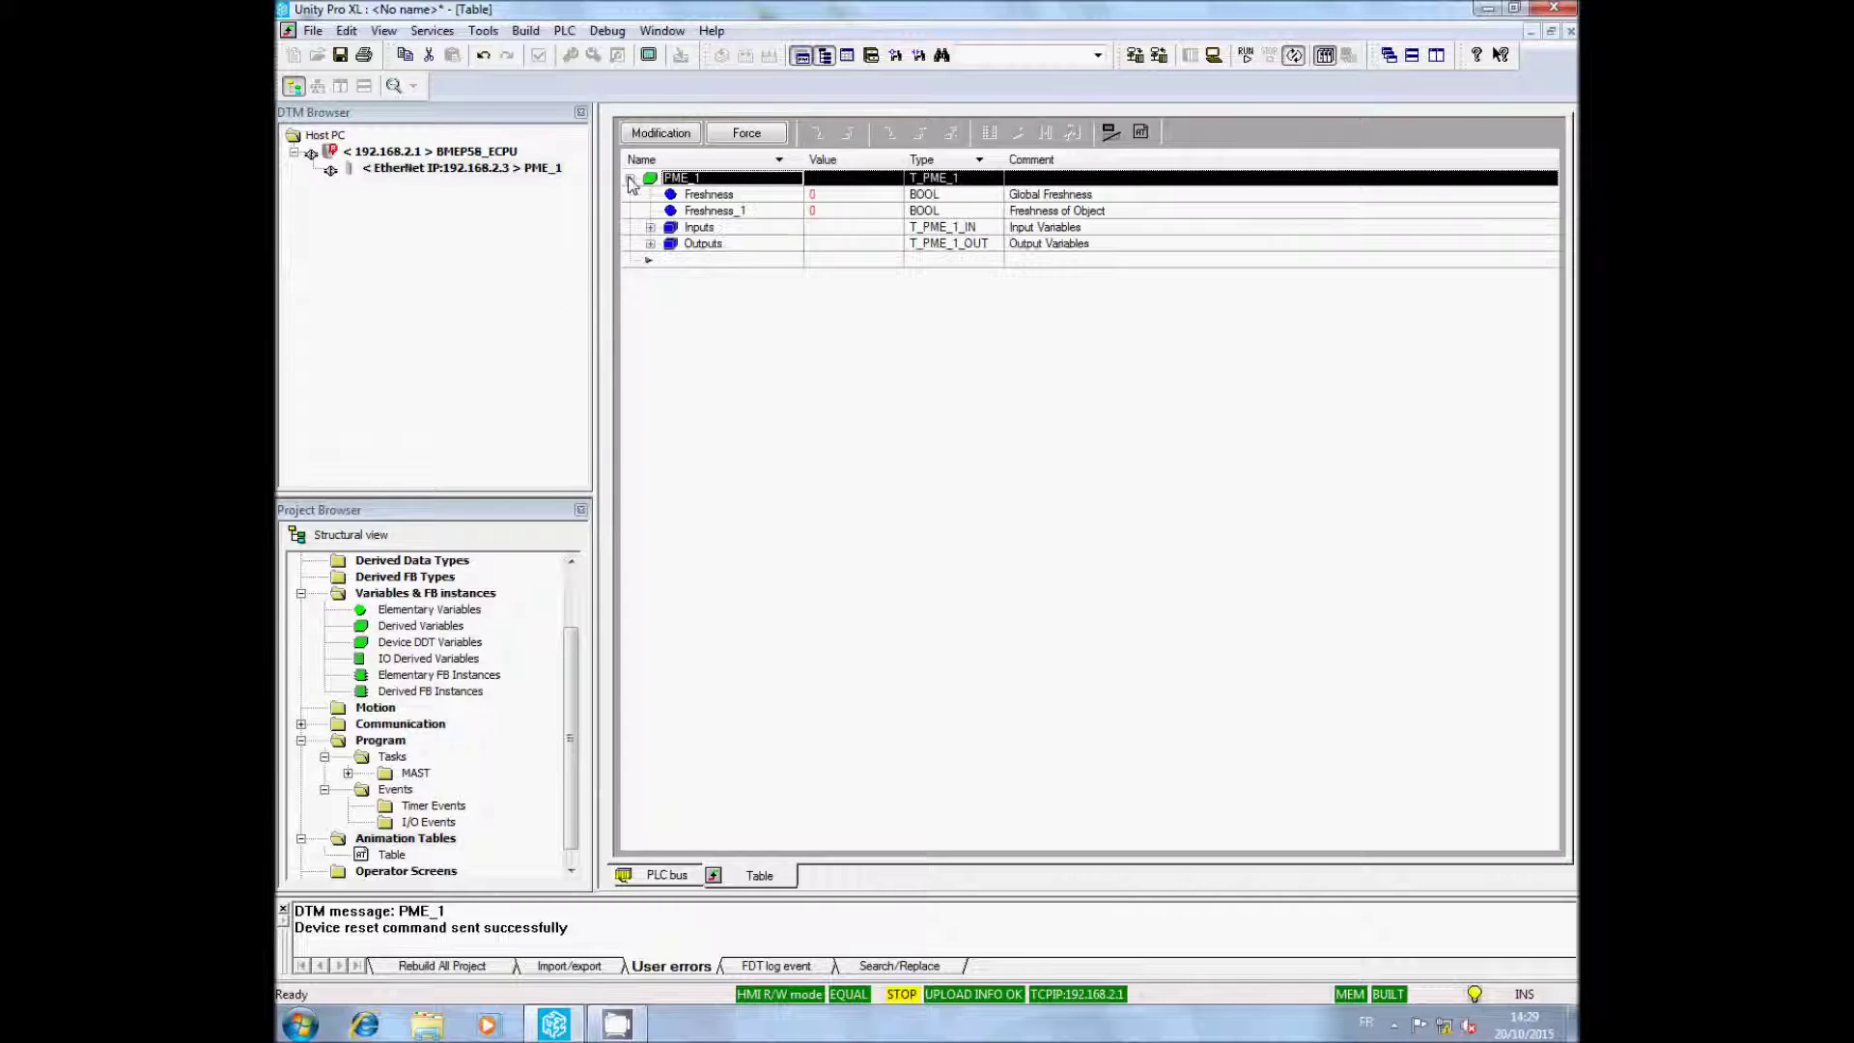
# Step: Expand PME_1's input and output variables in the animation table
pyautogui.click(650, 228)
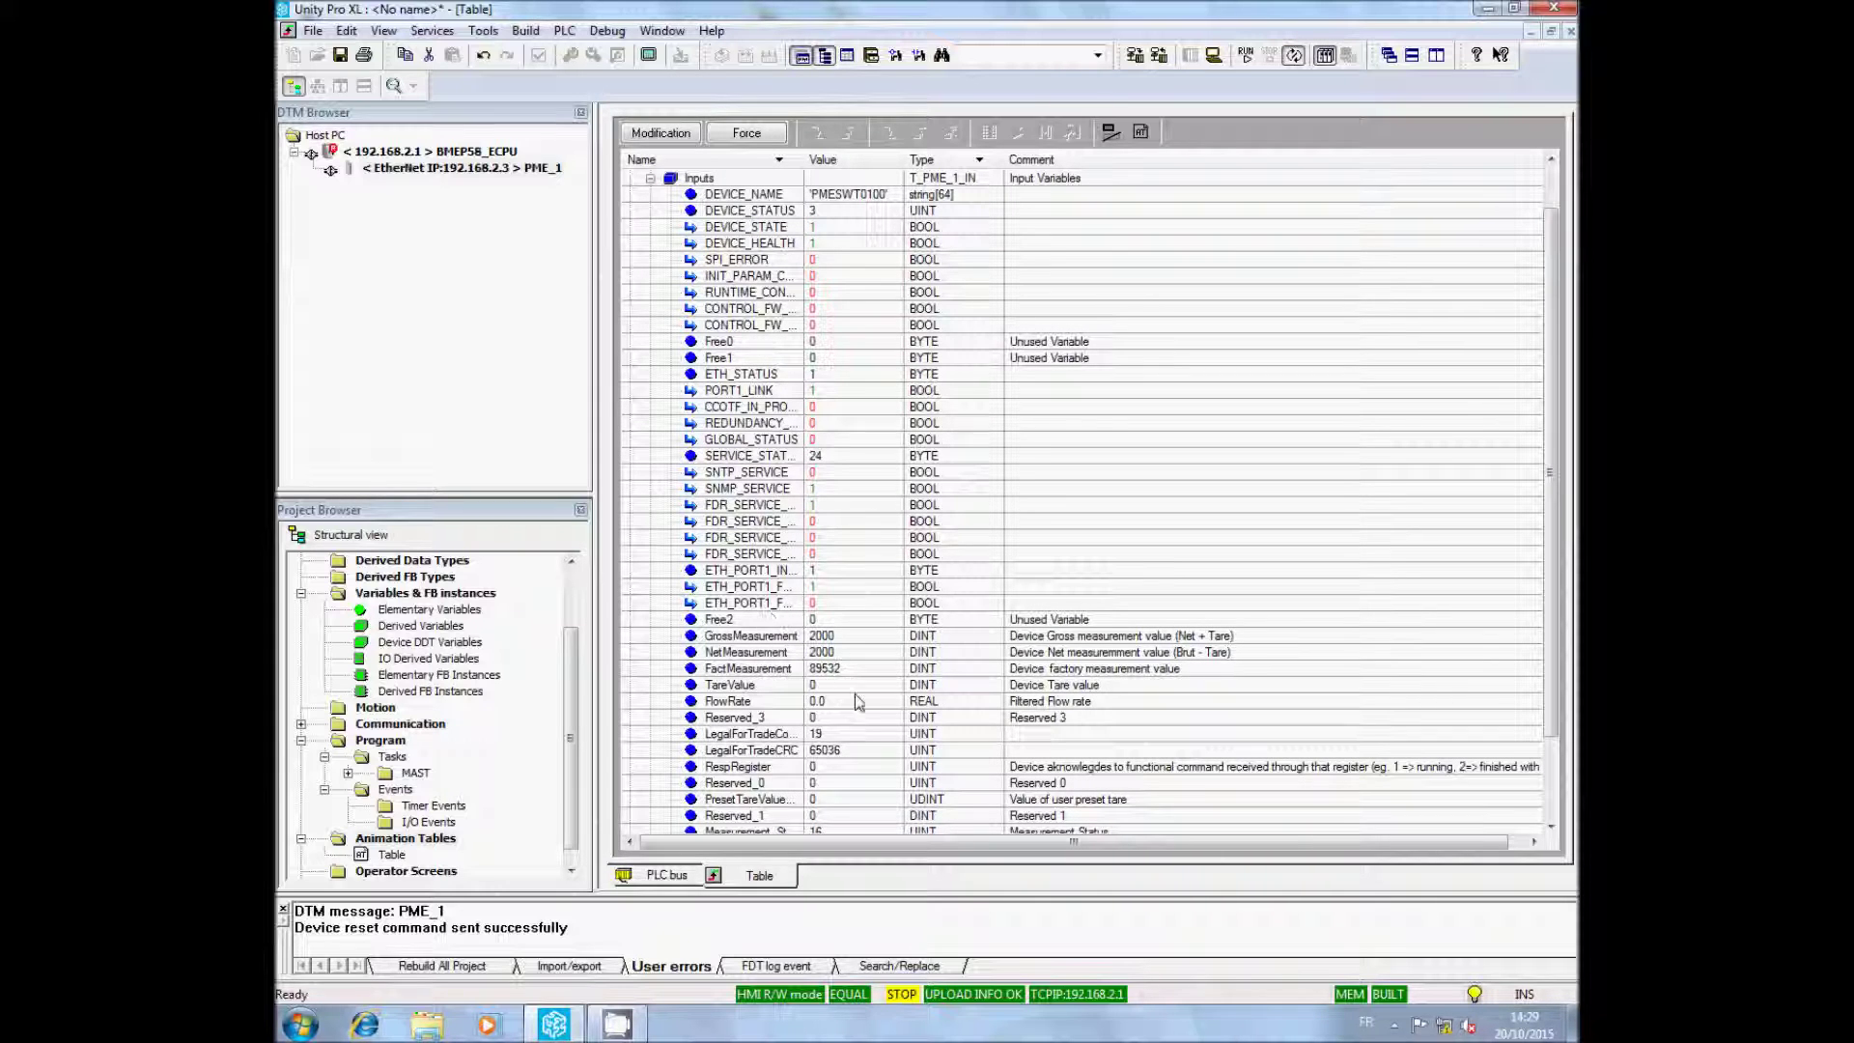
pyautogui.scroll(-1, 753, 653)
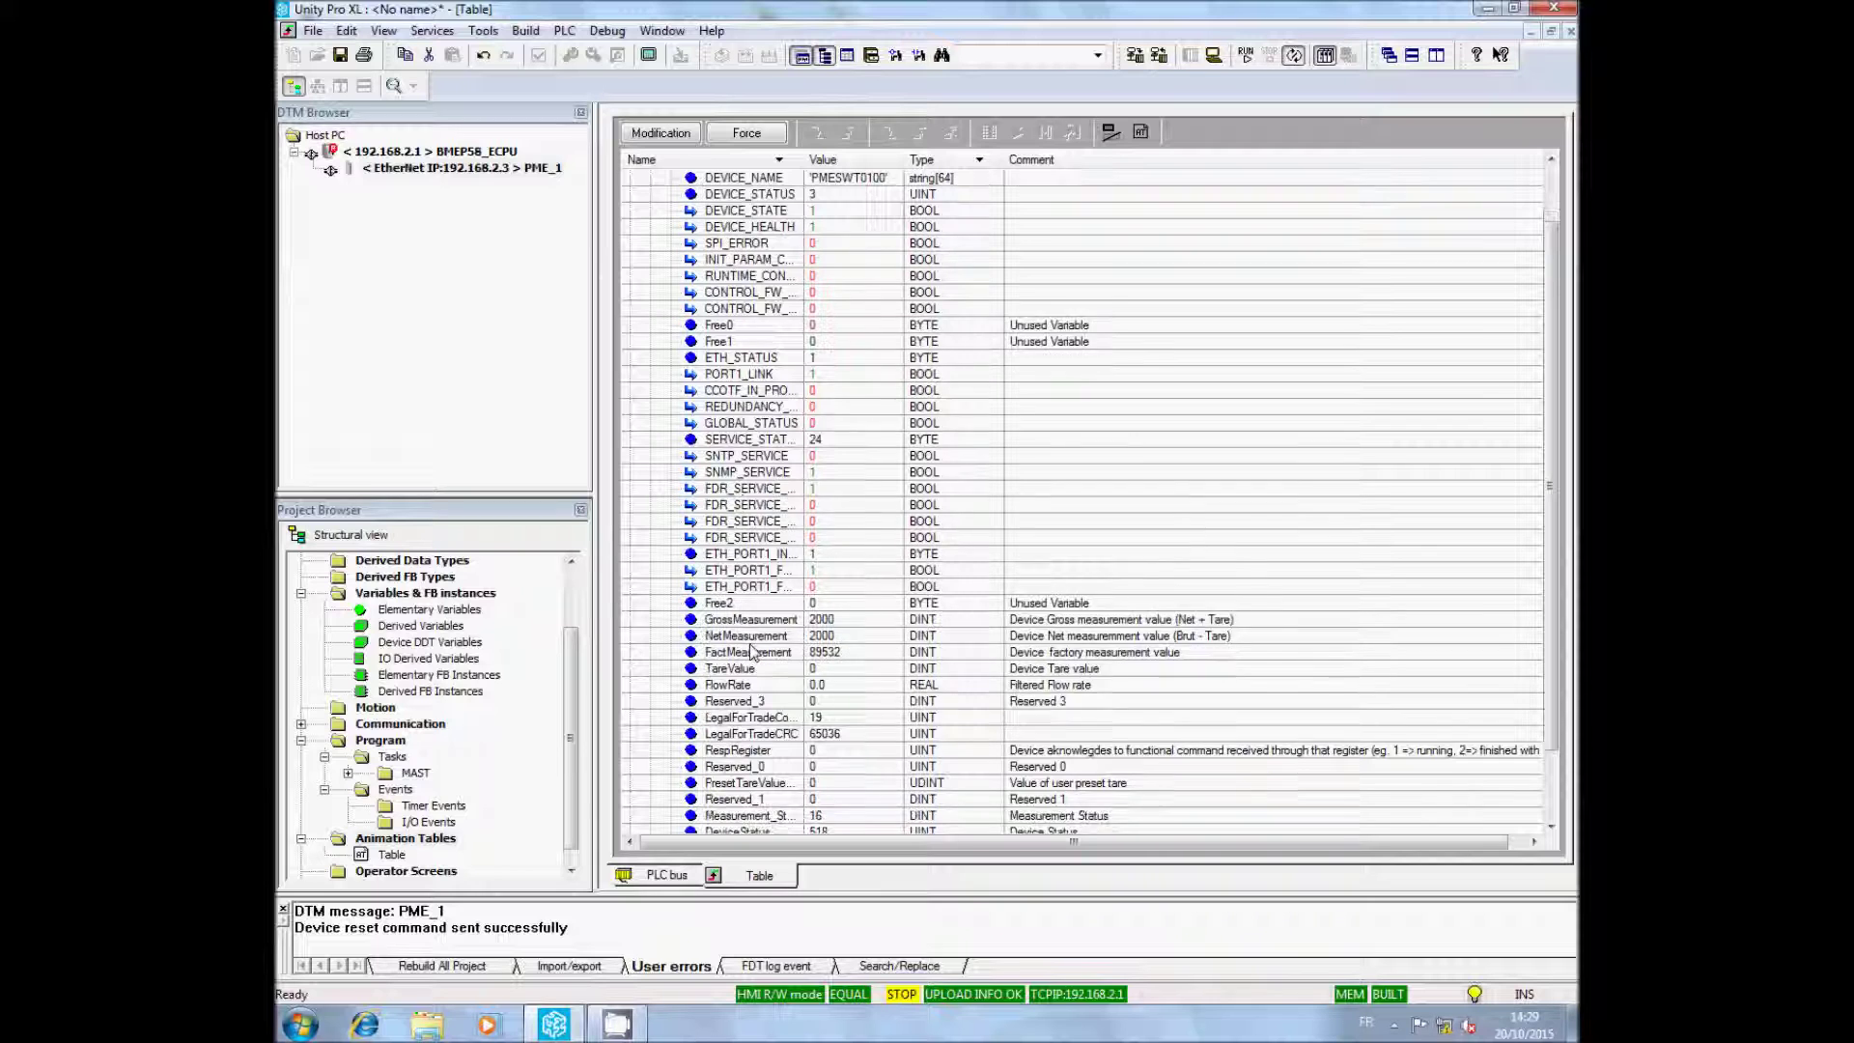
pyautogui.scroll(-2, 751, 653)
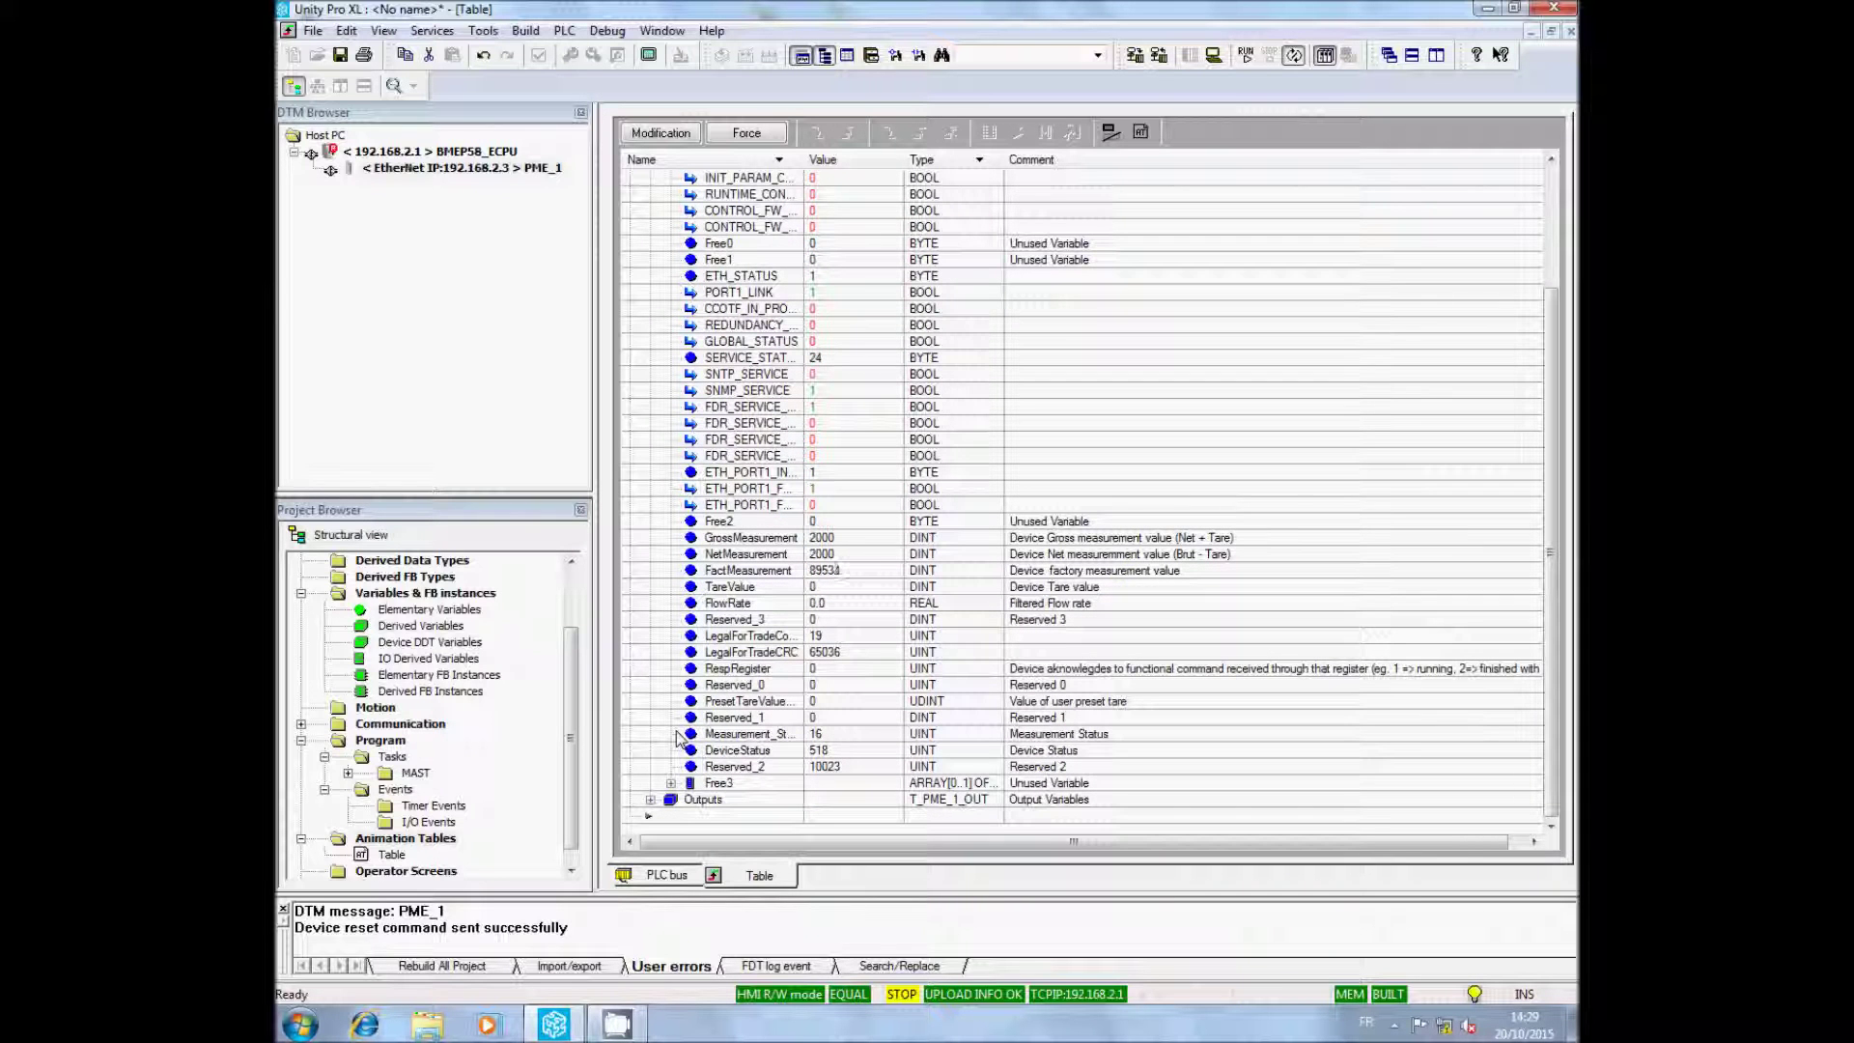
pyautogui.click(650, 799)
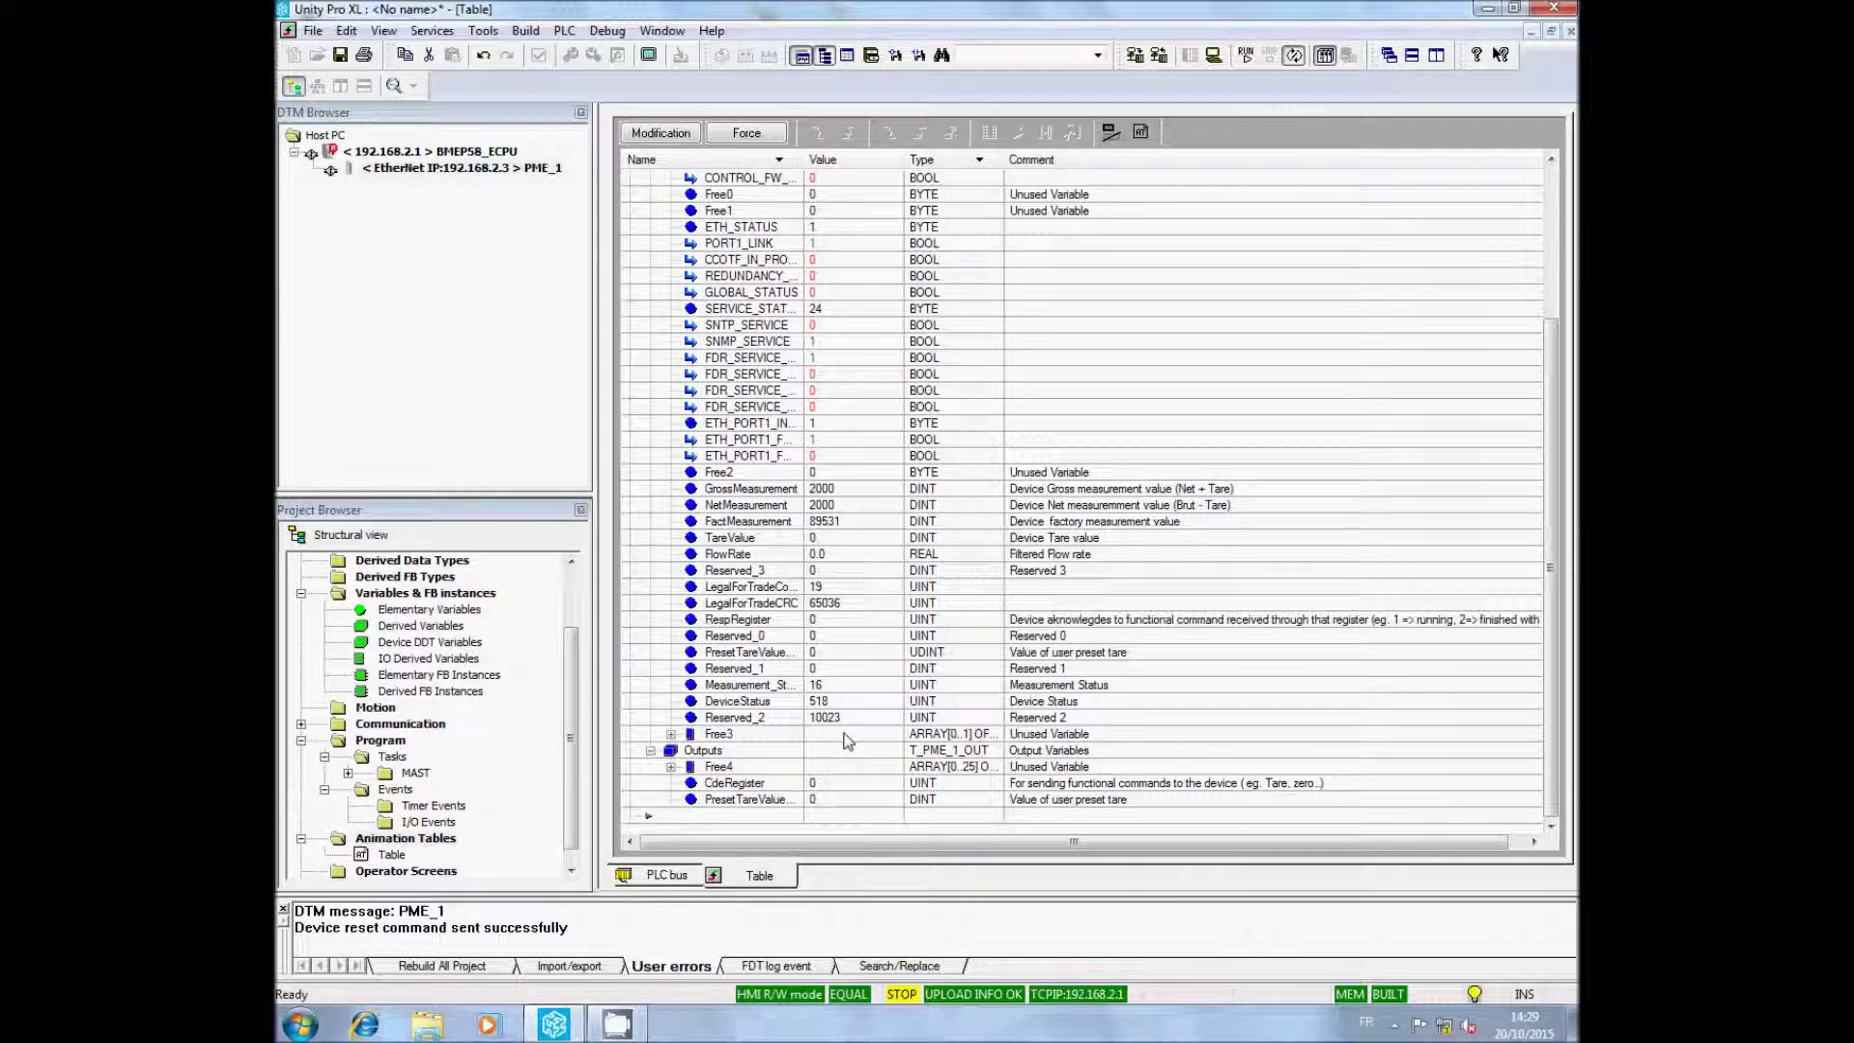
# Step: Display CdeRegister in hexadecimal (16#0000) and switch on modification mode
pyautogui.click(850, 783)
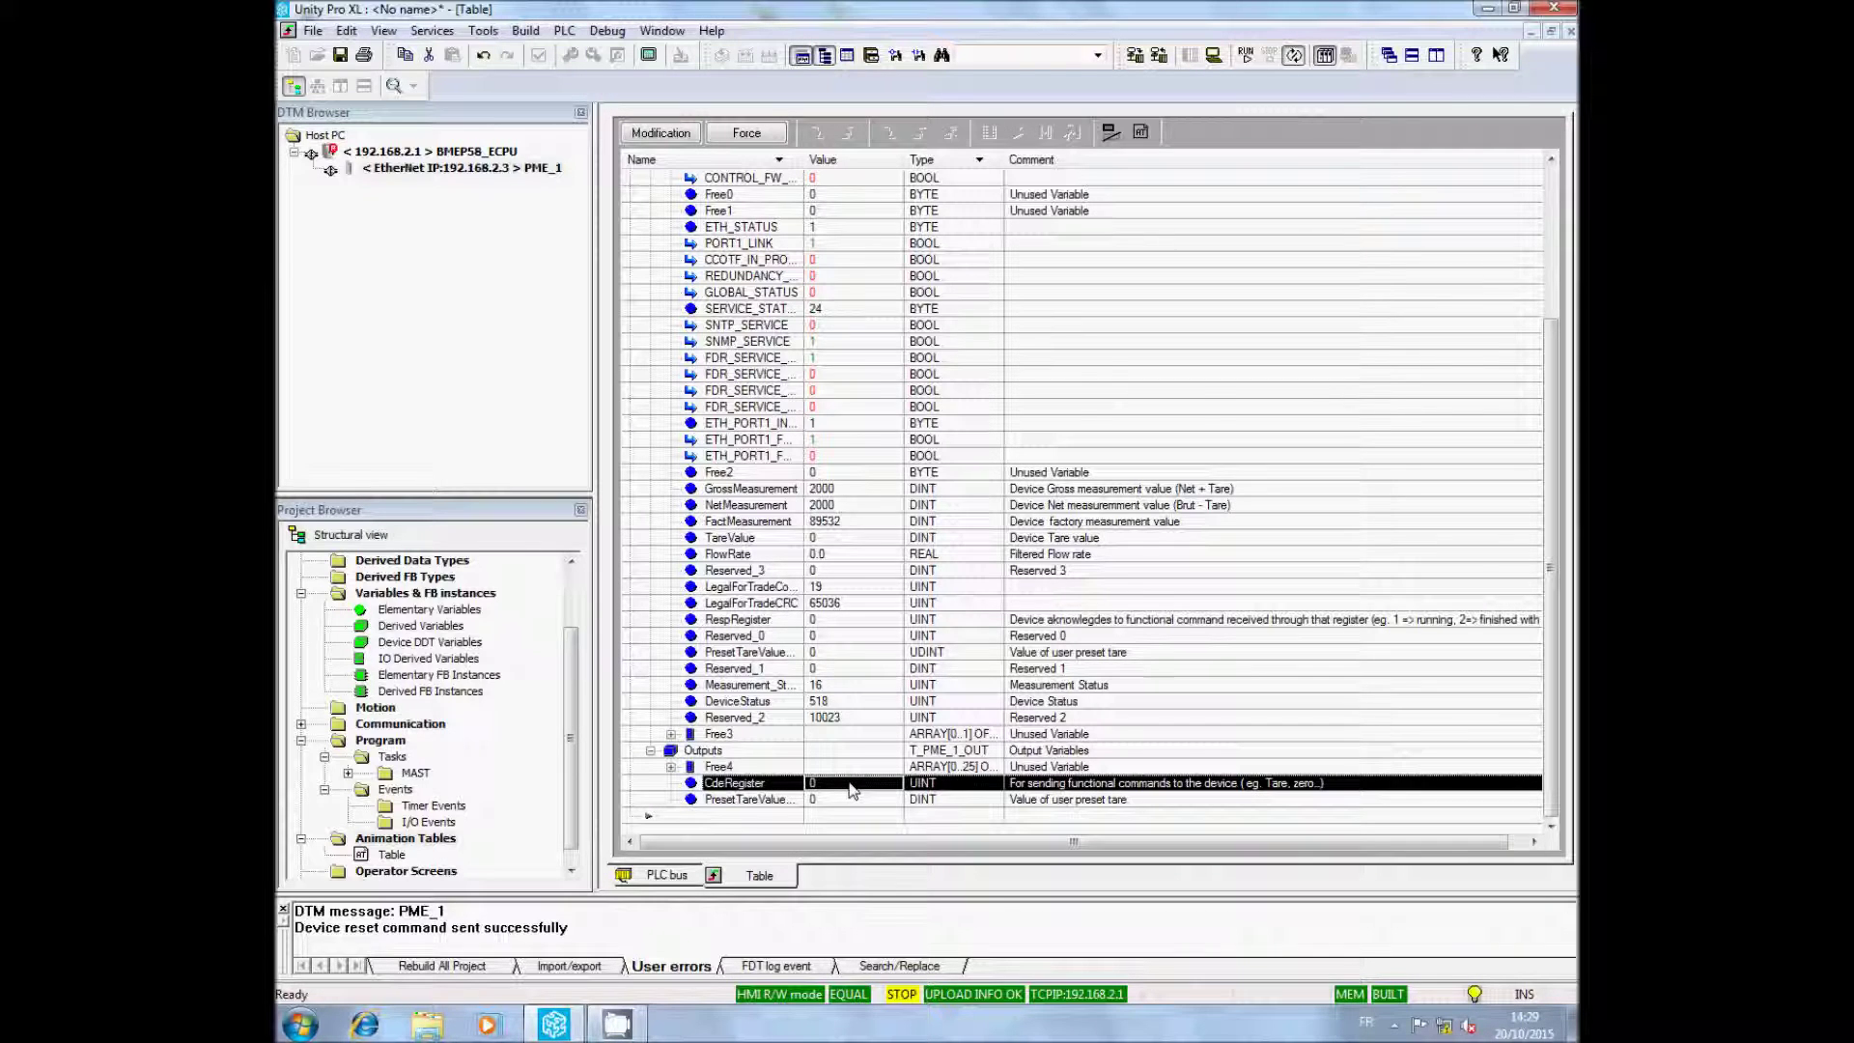
pyautogui.rightClick(852, 788)
pyautogui.moveTo(995, 617)
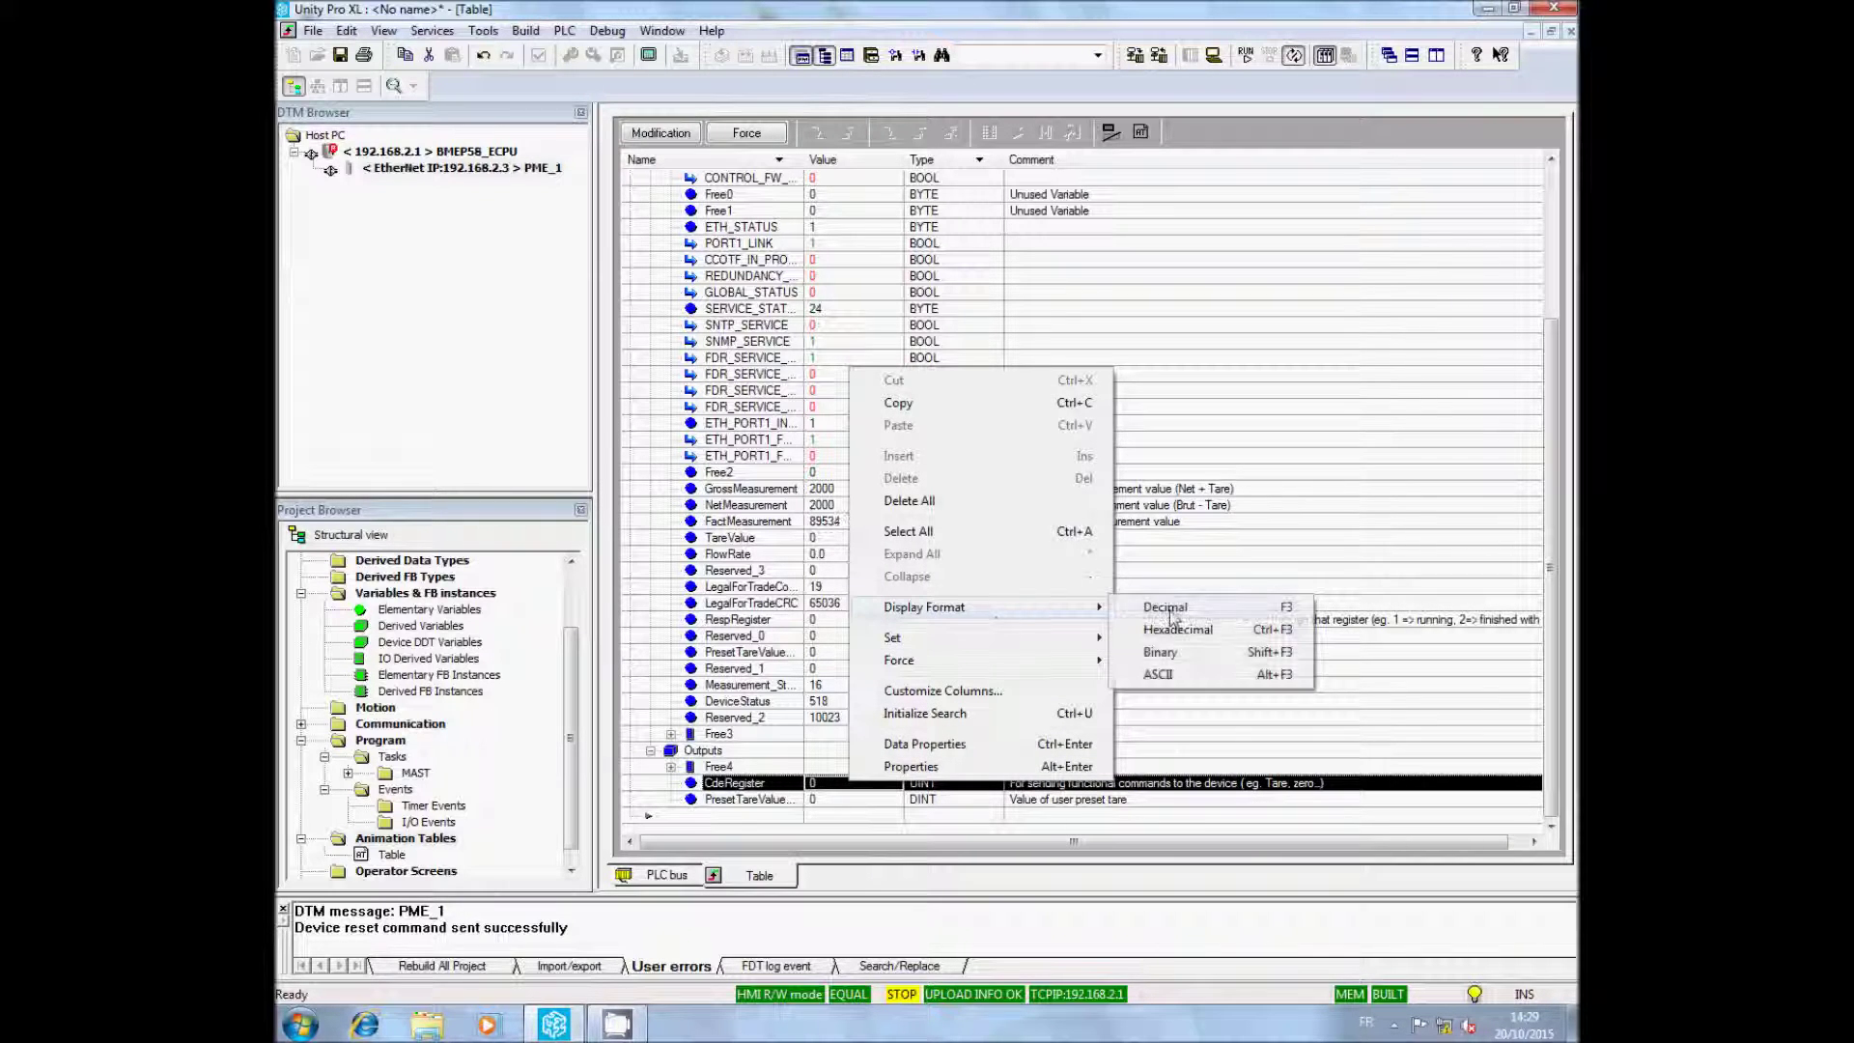
pyautogui.click(1168, 609)
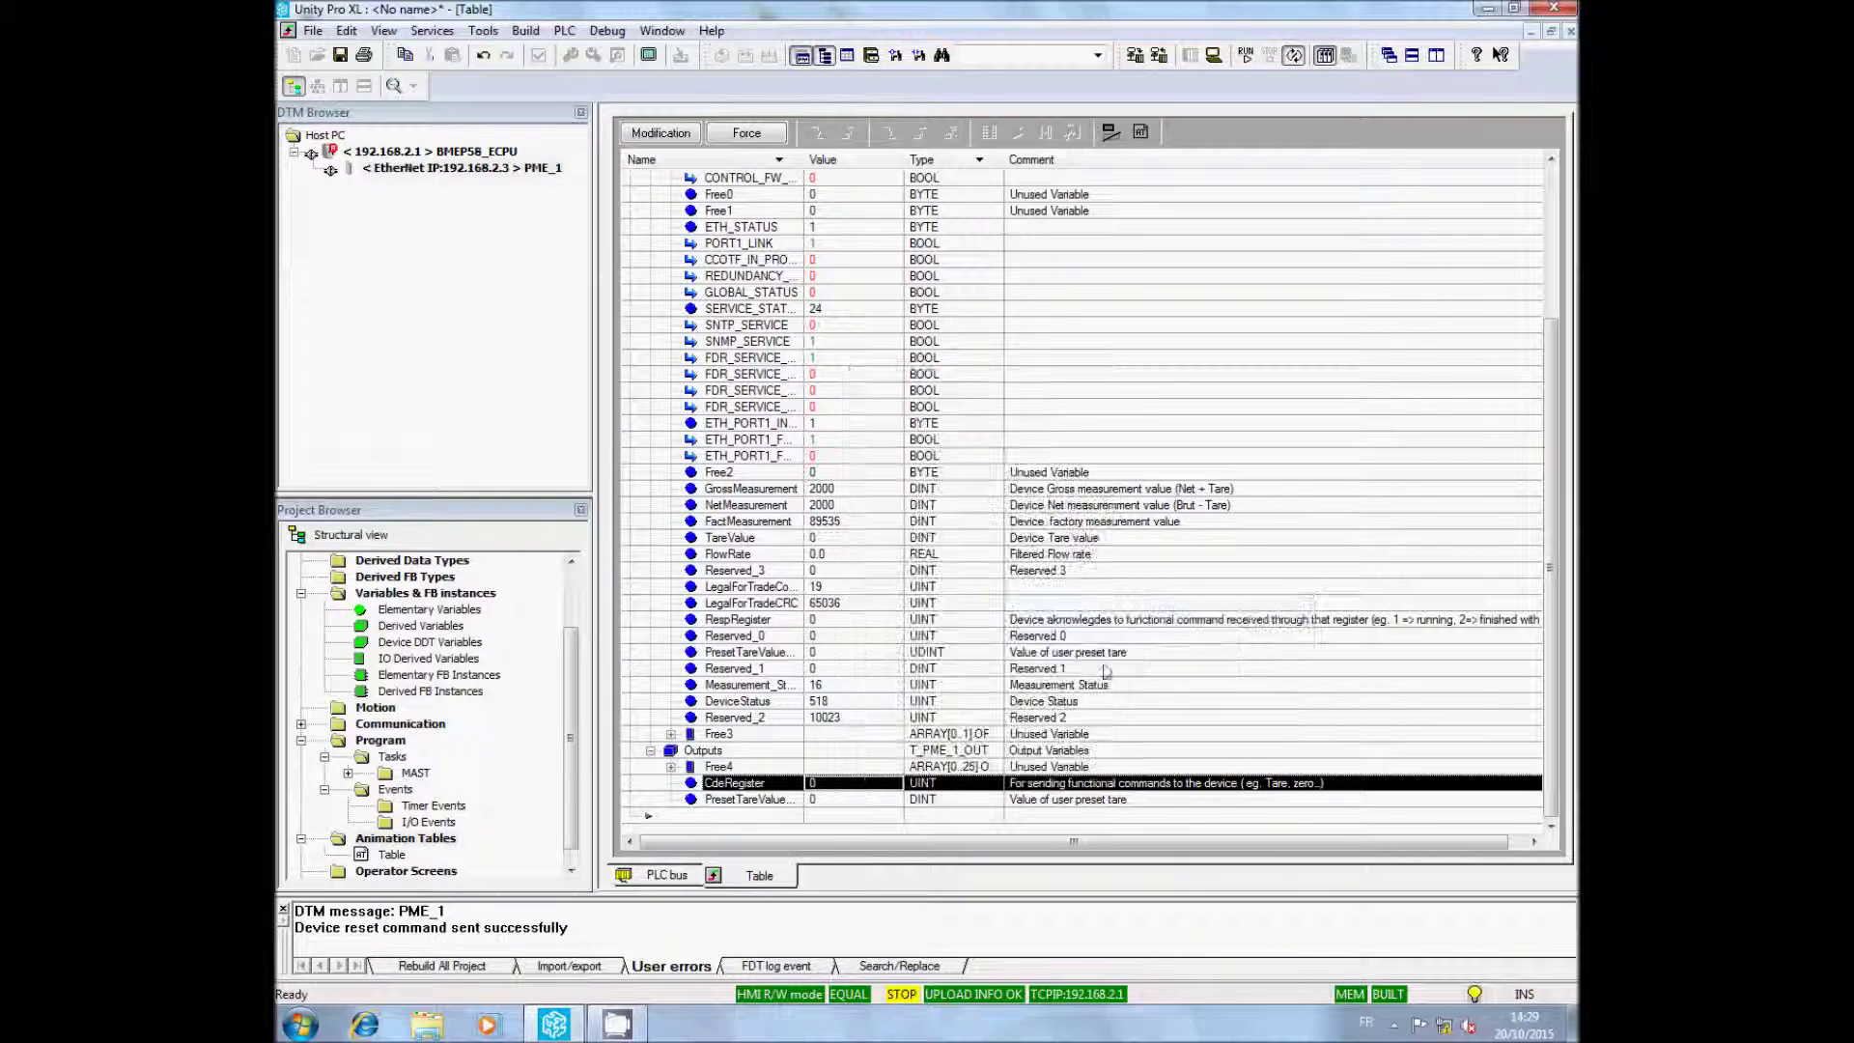
pyautogui.rightClick(856, 786)
pyautogui.moveTo(1048, 611)
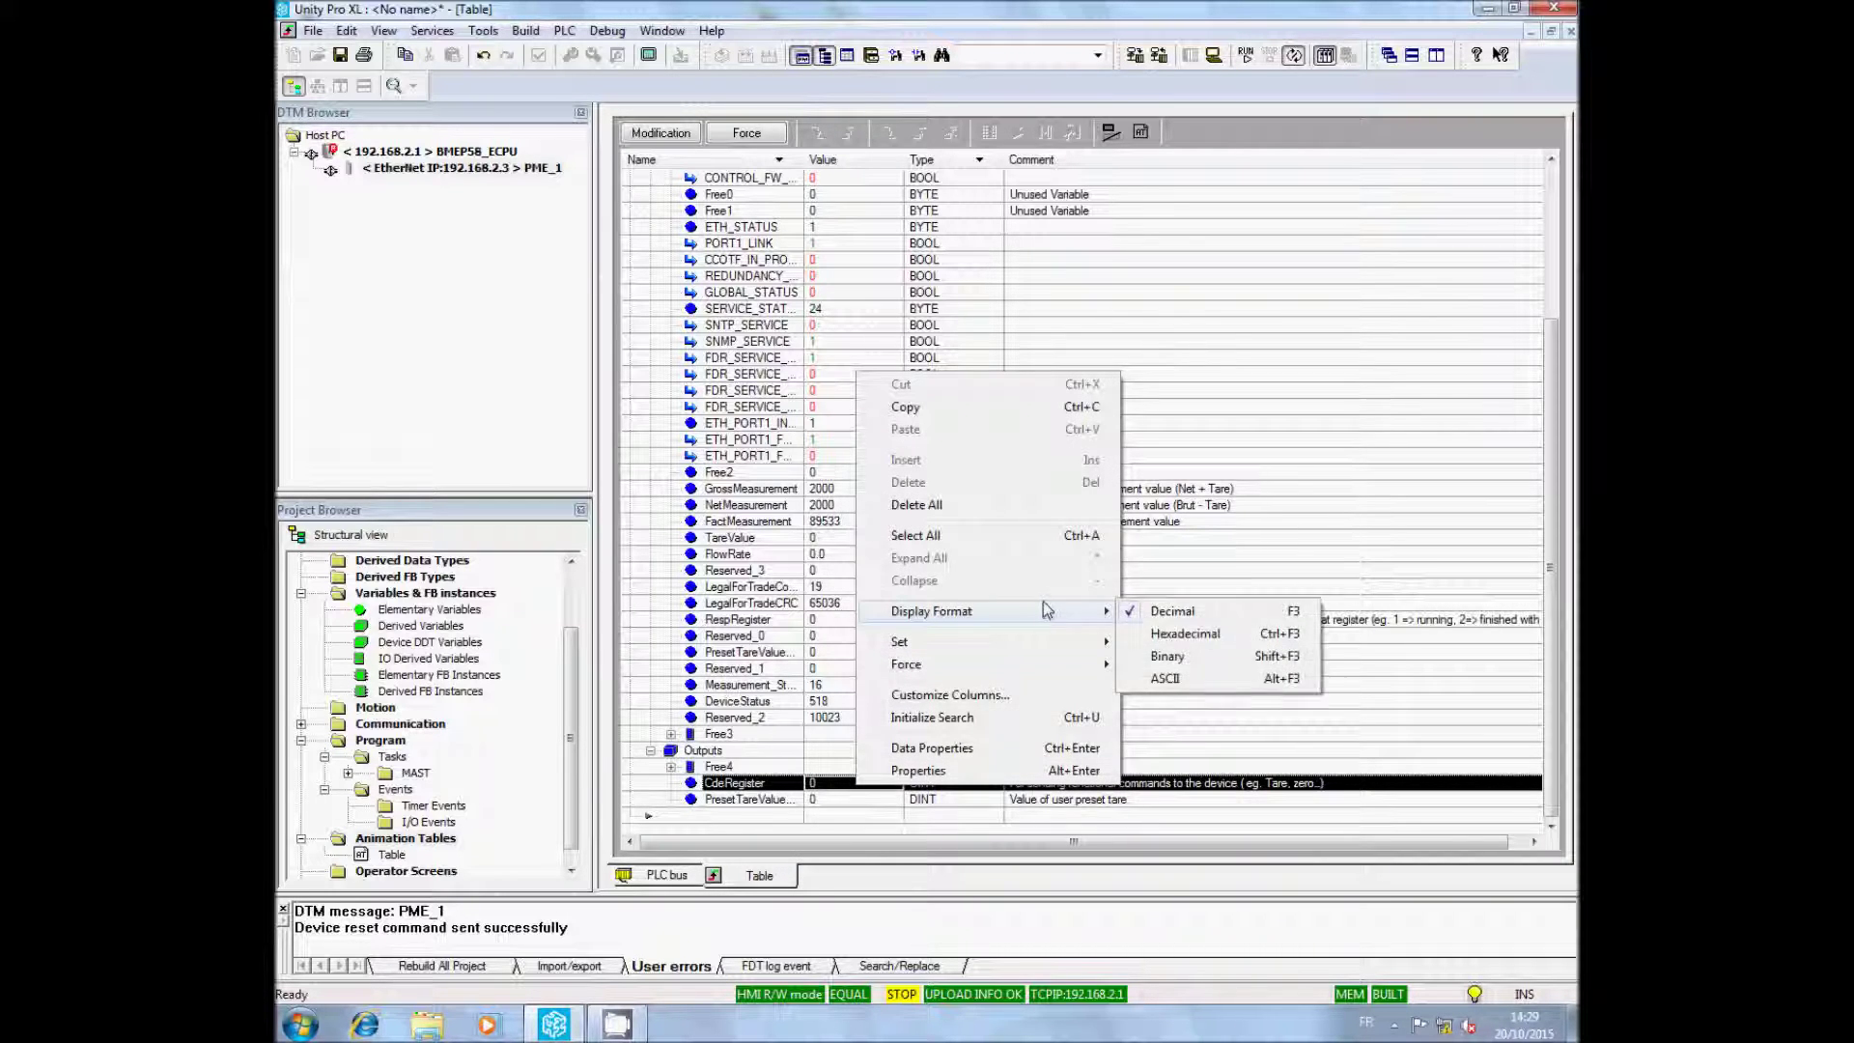
pyautogui.click(1188, 634)
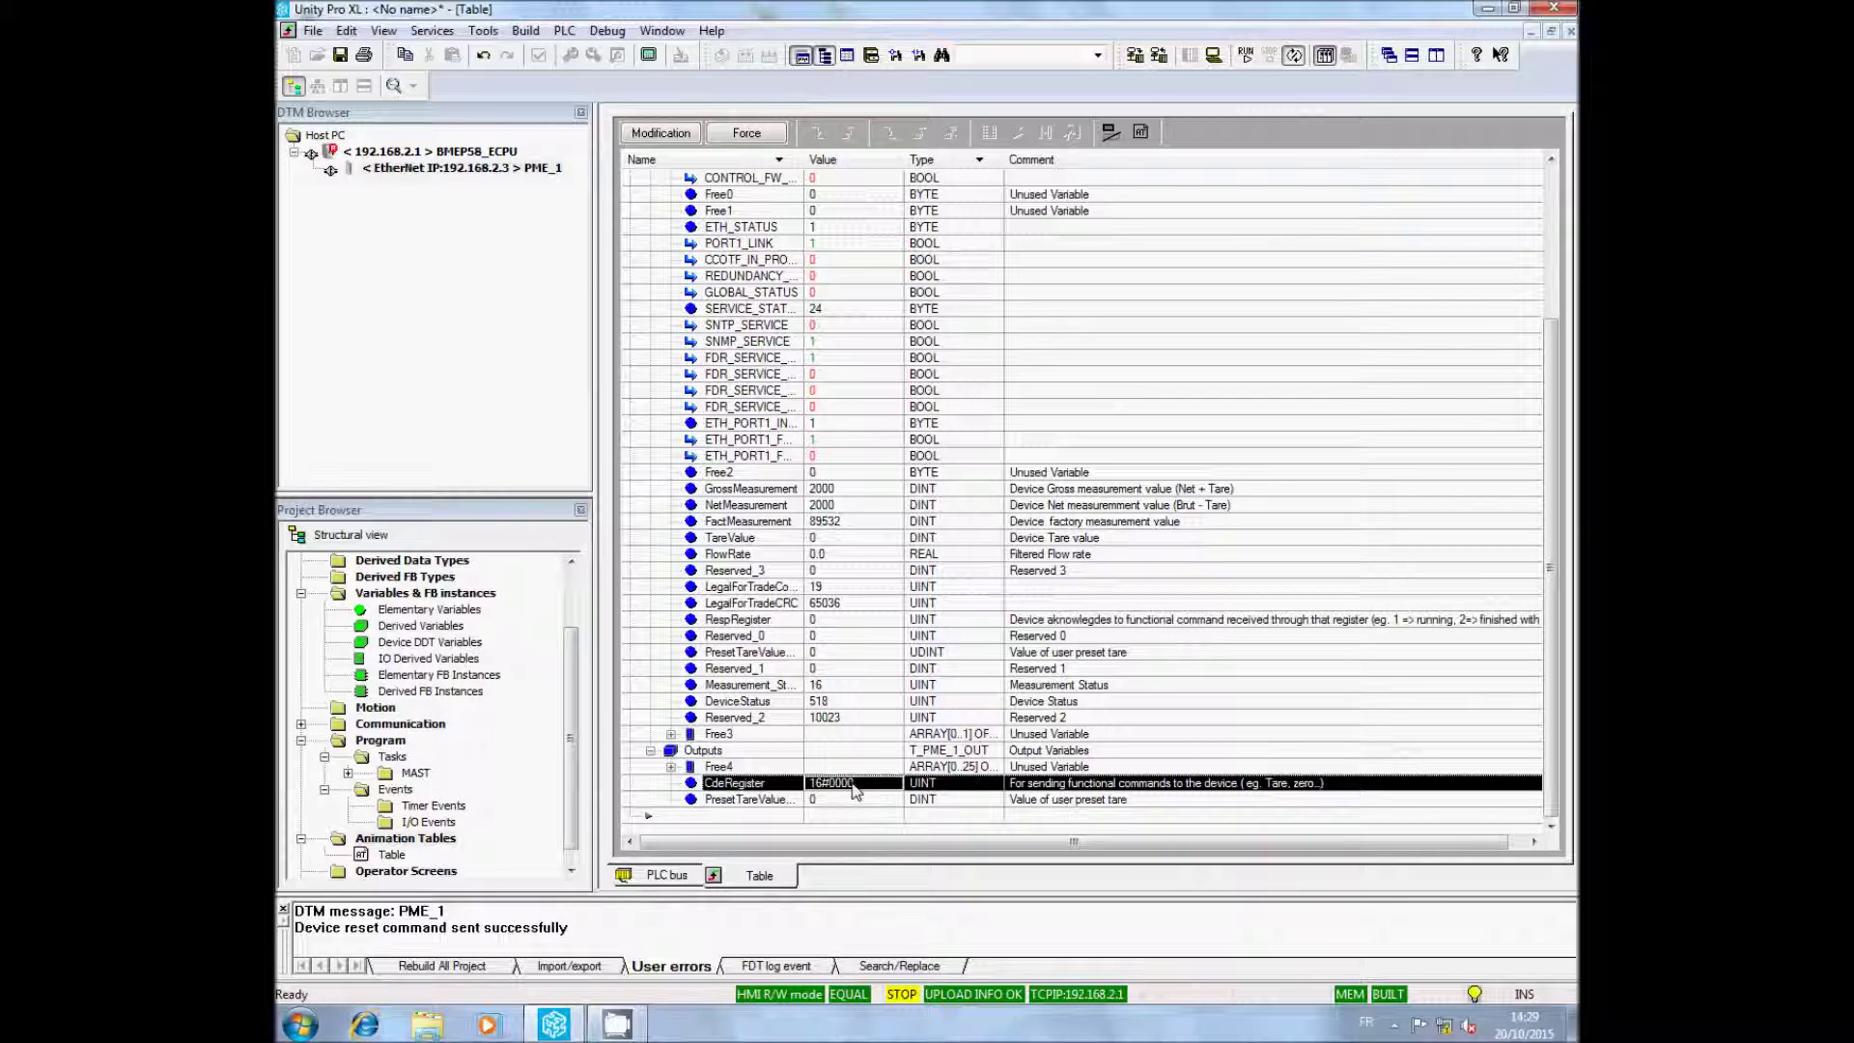
pyautogui.click(659, 135)
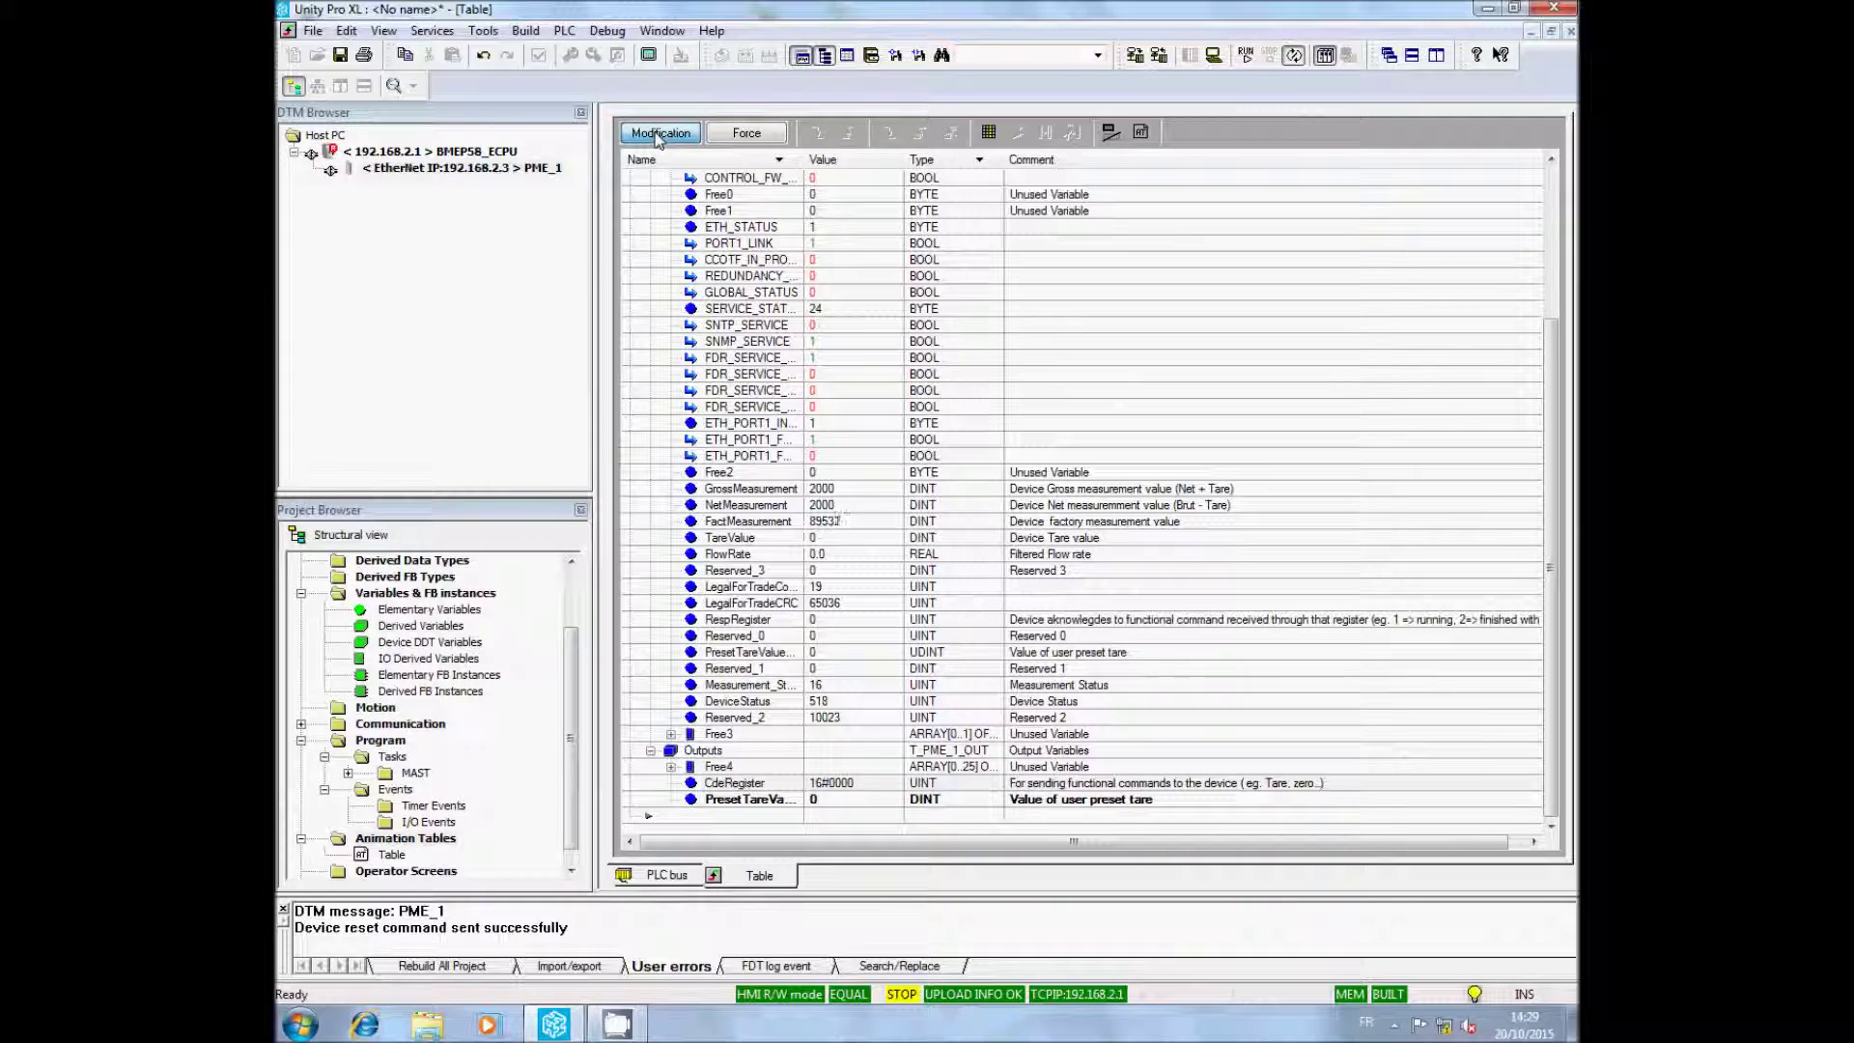
# Step: Write 16#0004 to CdeRegister to trigger the tare, giving Tare Value 2000
pyautogui.doubleClick(831, 782)
pyautogui.moveTo(837, 782); pyautogui.dragTo(850, 782)
pyautogui.write('04')
pyautogui.press('Return')
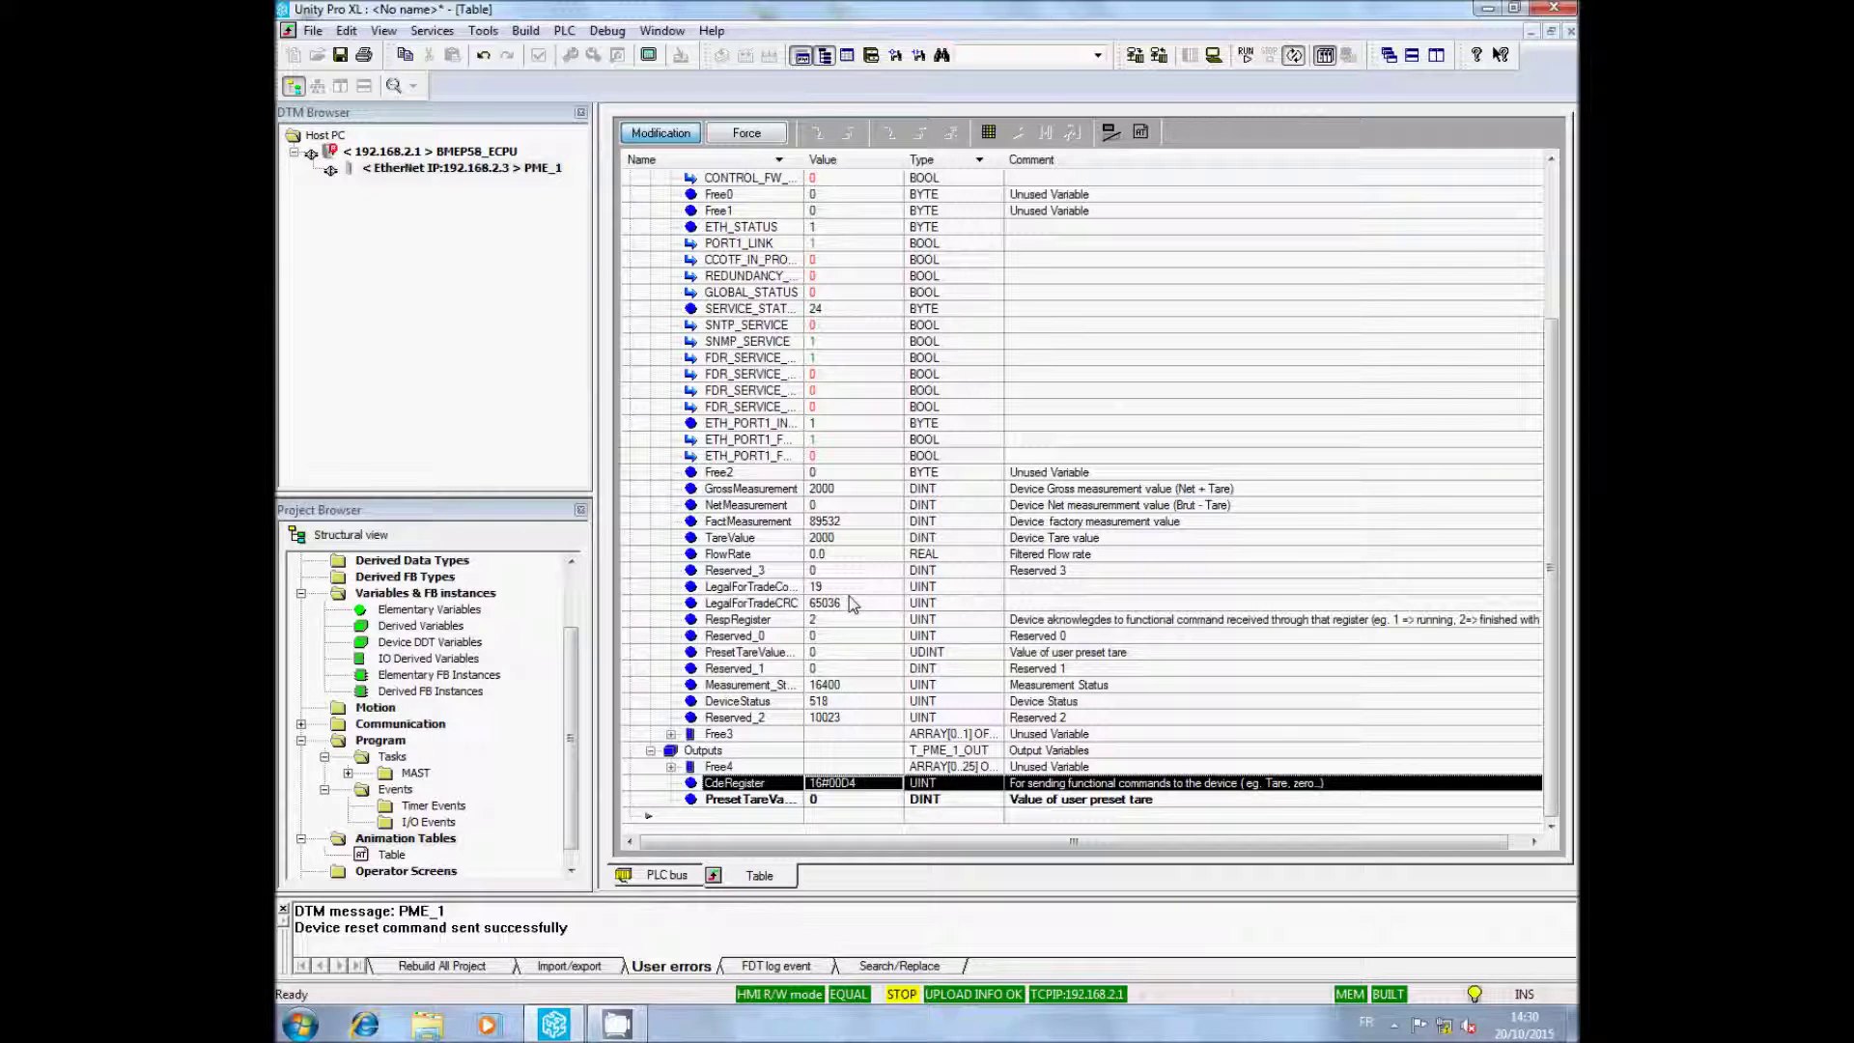